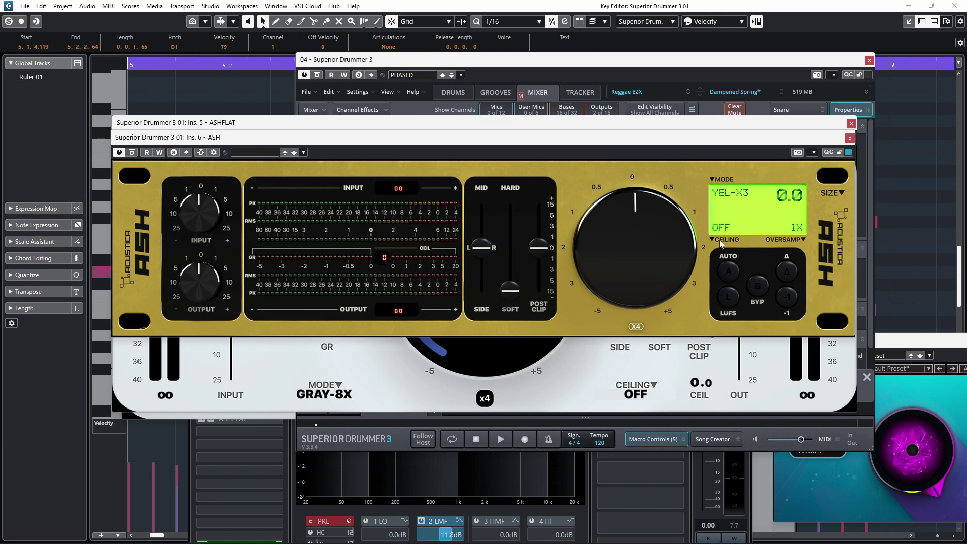
- Try the Digital Acustica 1, Yellow K3 (+3) and Yellow X Custom (+6) modes in the ASH plugin
click(713, 179)
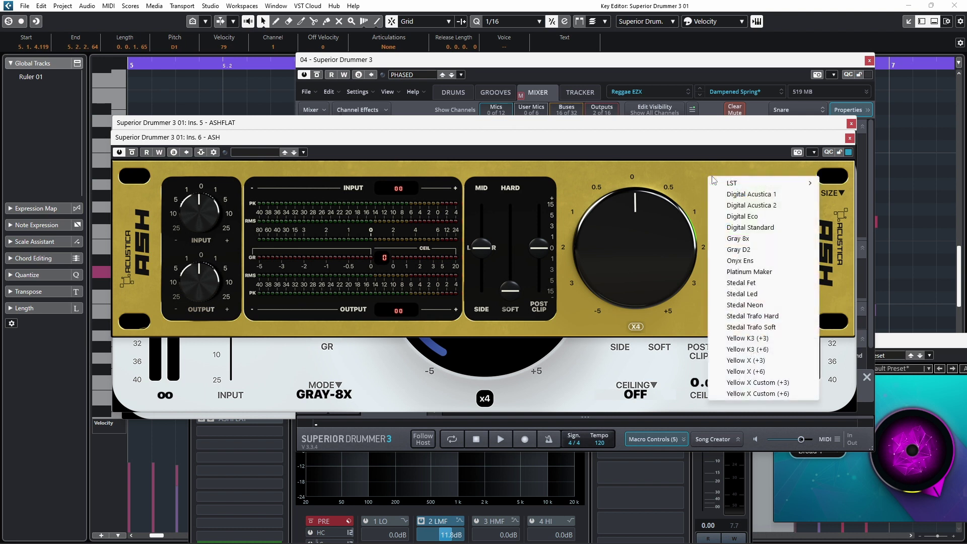
click(772, 195)
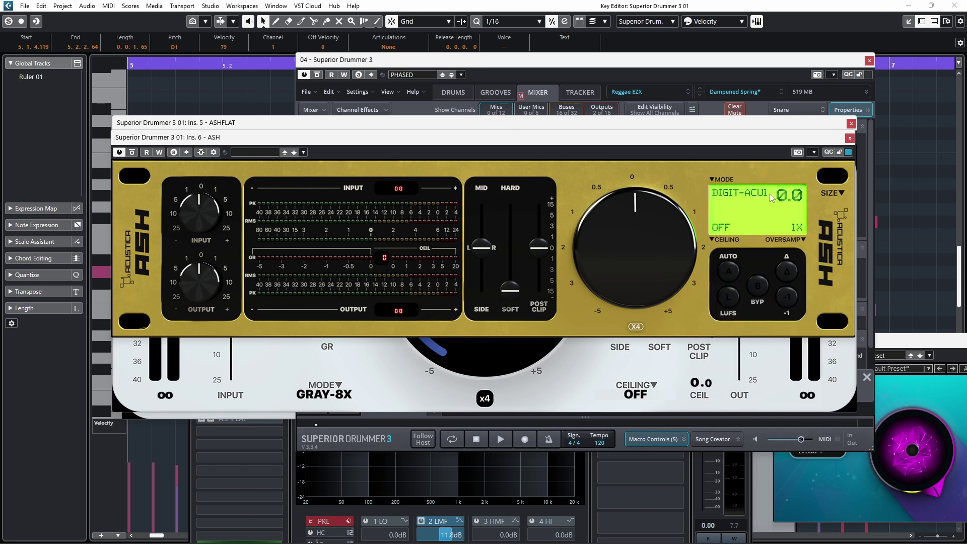
click(714, 180)
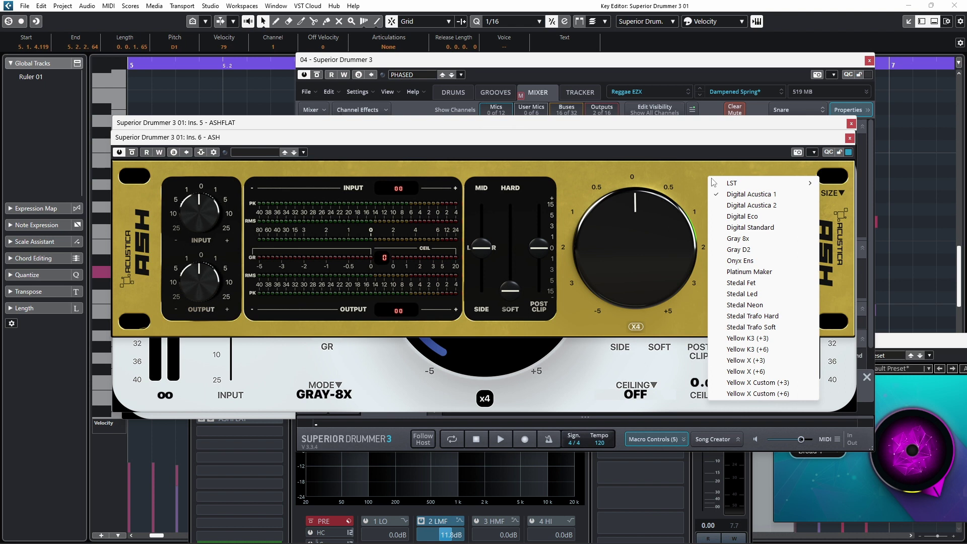
click(745, 341)
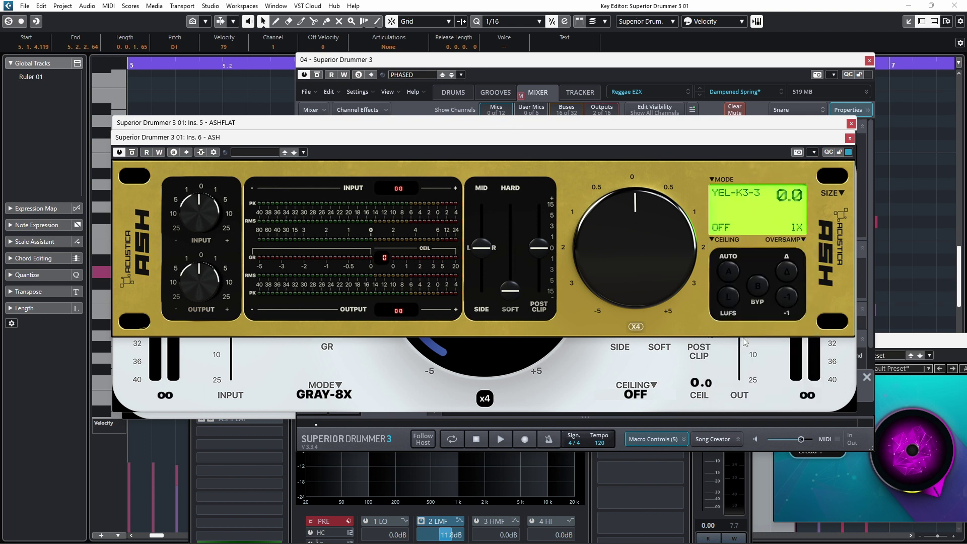
click(714, 182)
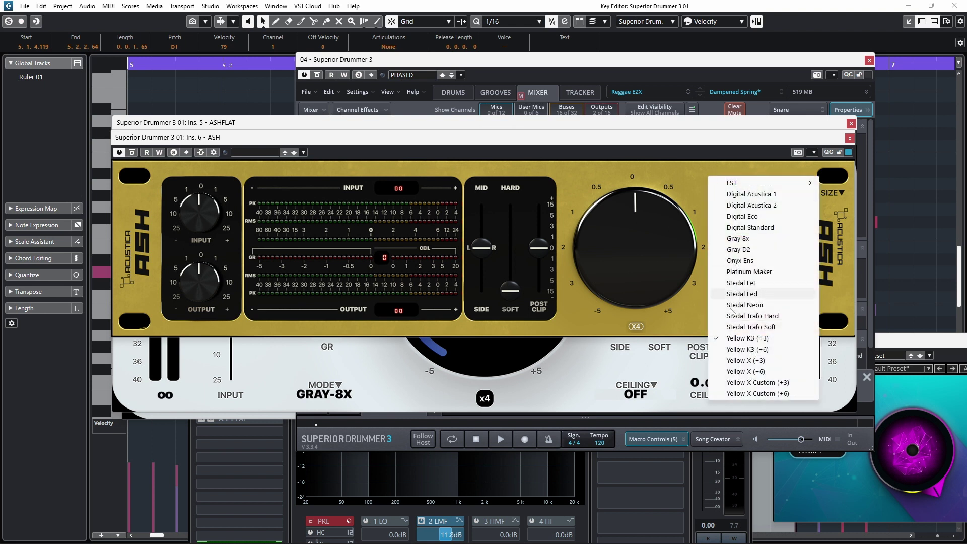
click(753, 379)
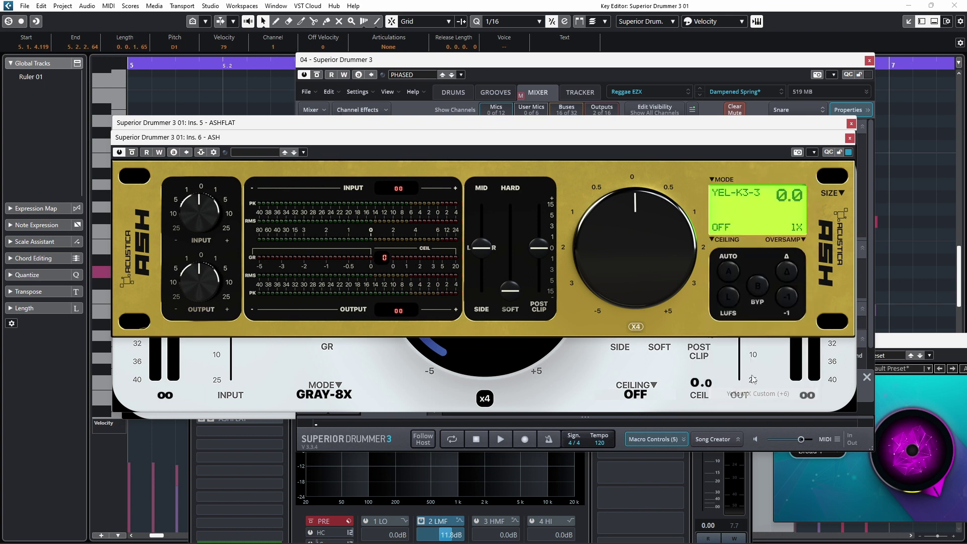
- Step the ASH mode through Gray 8x, Onyx Ens and Platinum Maker, ending on Stedal Fet
click(712, 183)
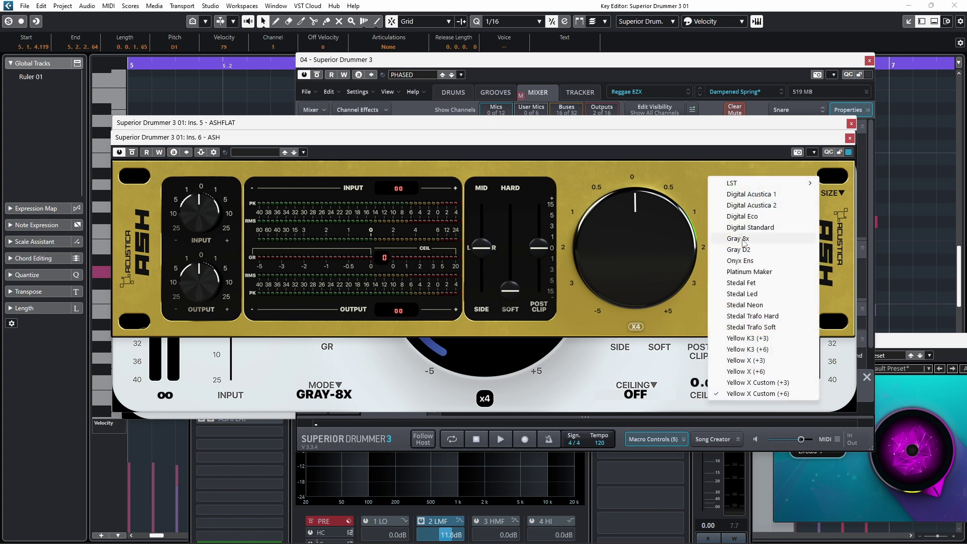
click(744, 243)
click(715, 183)
click(737, 263)
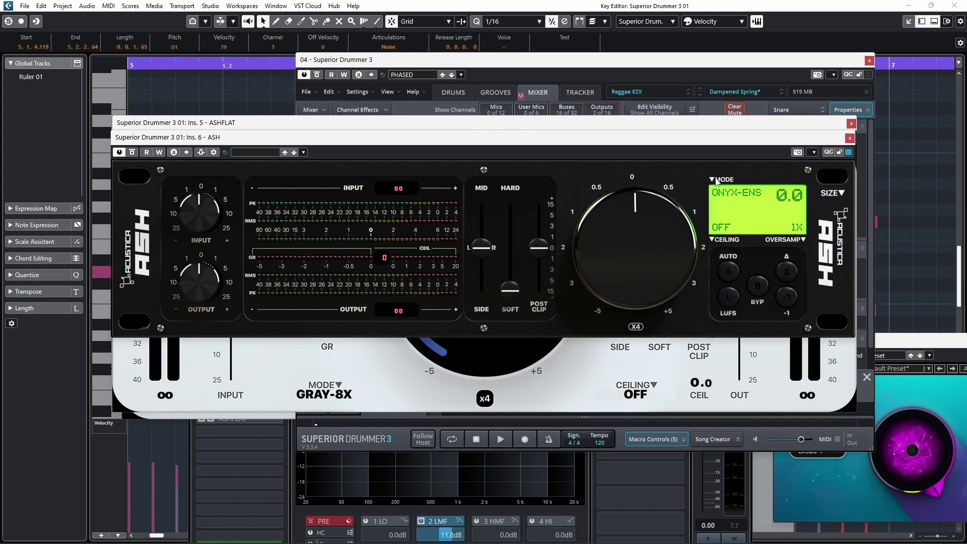
click(716, 183)
click(744, 271)
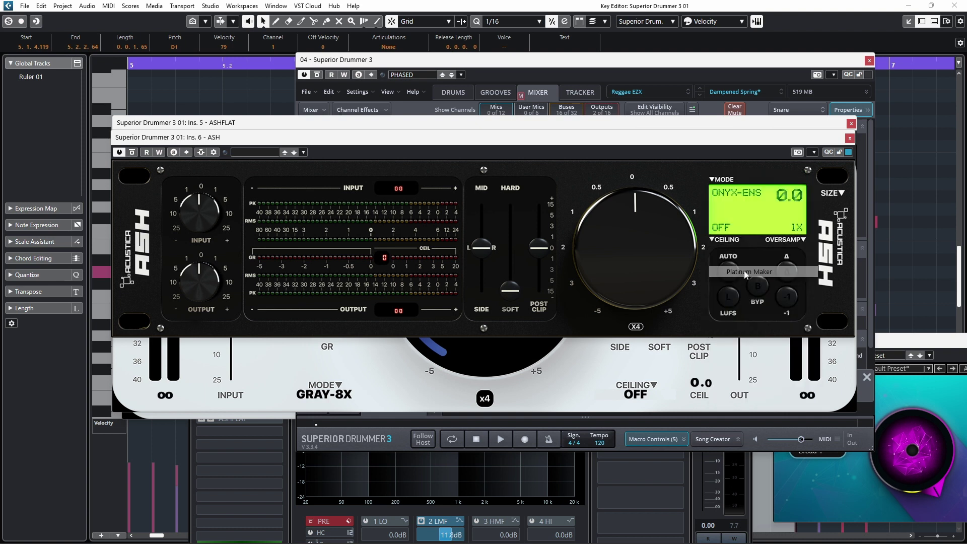
click(728, 201)
click(758, 285)
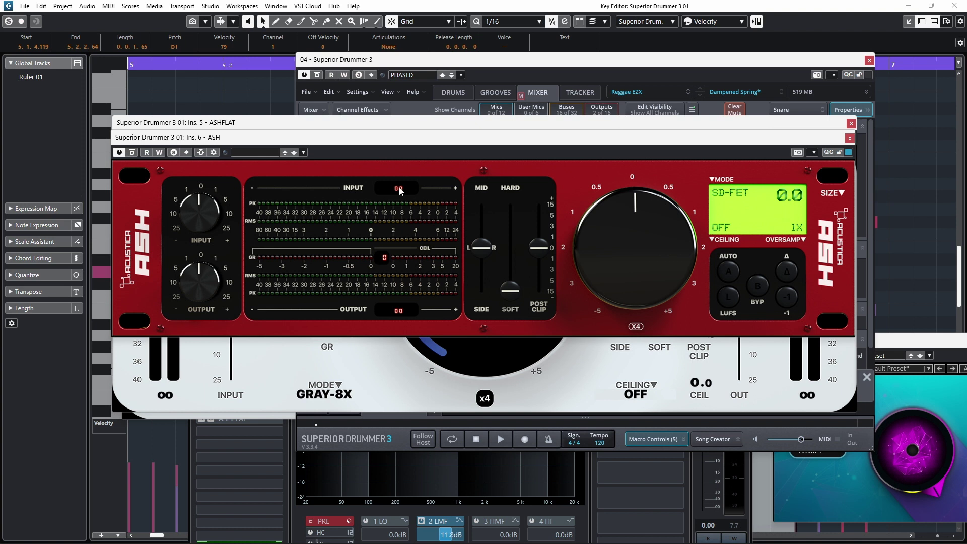
- Arrange the ASH and ASHFLAT plugin windows one above the other so both interfaces are in view
drag(348, 142, 342, 15)
click(394, 378)
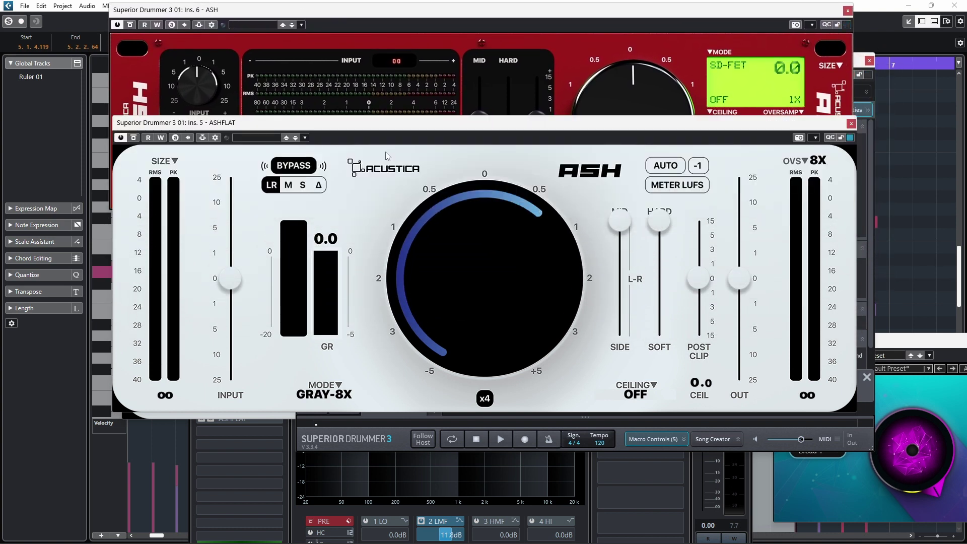
drag(382, 128, 389, 261)
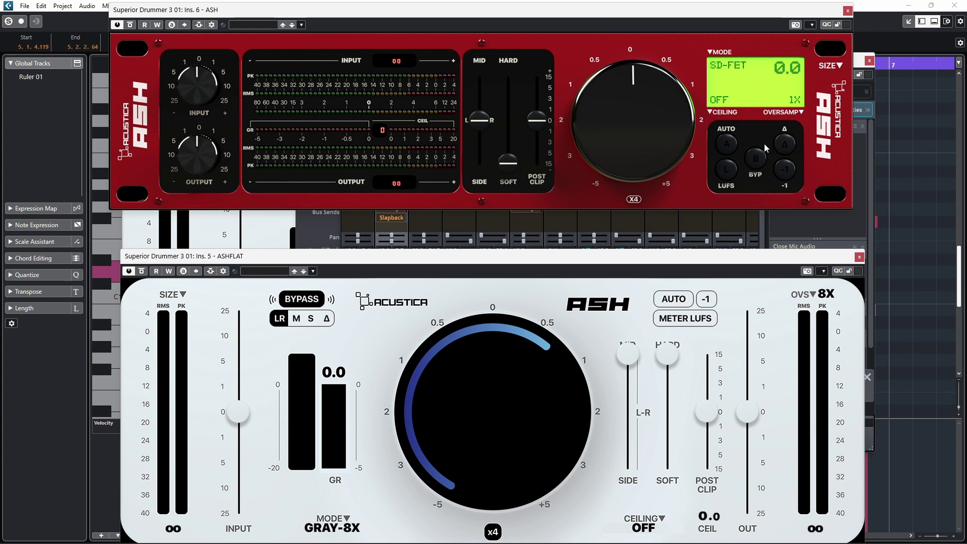
- Switch ASH's delta monitoring on and off, and try ASHFLAT's M and S monitoring before returning it to LR
click(785, 145)
click(790, 142)
click(297, 319)
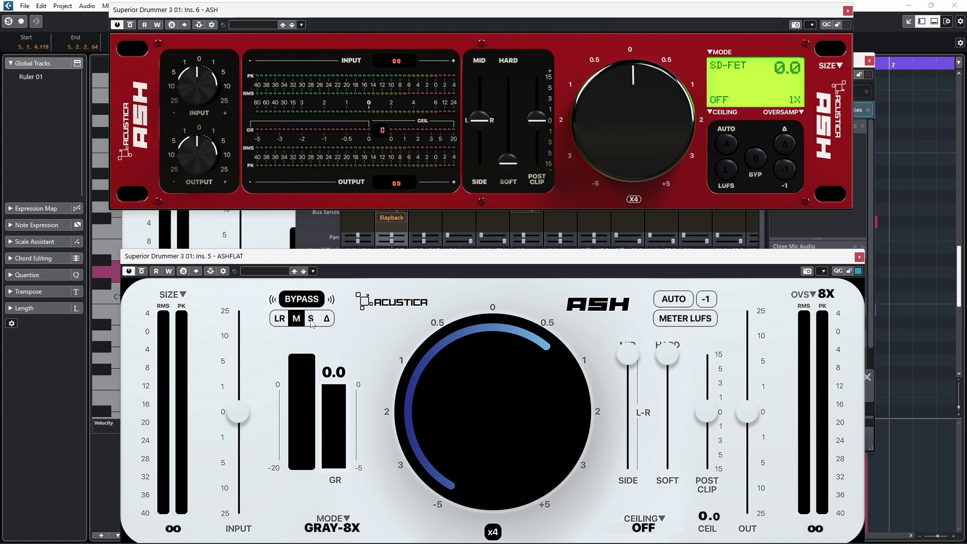
click(311, 319)
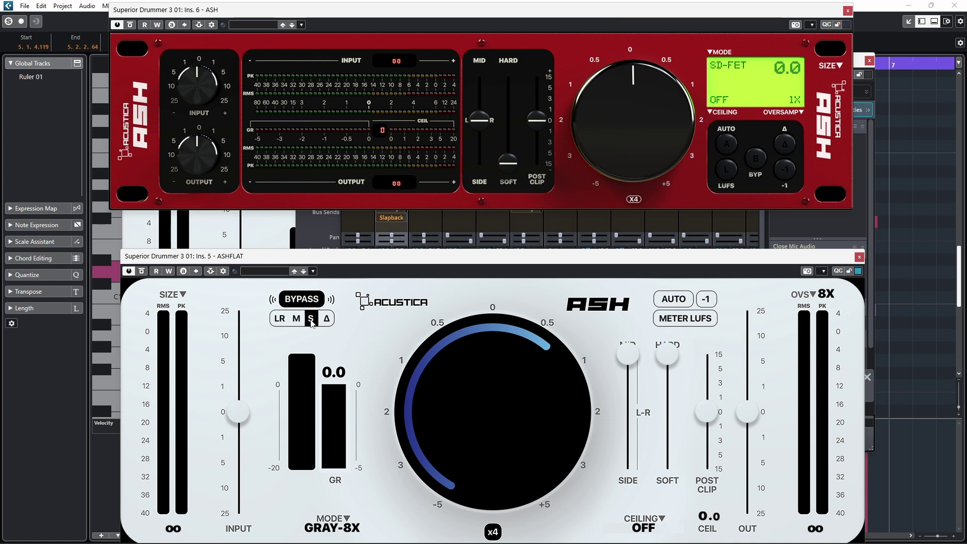
click(280, 319)
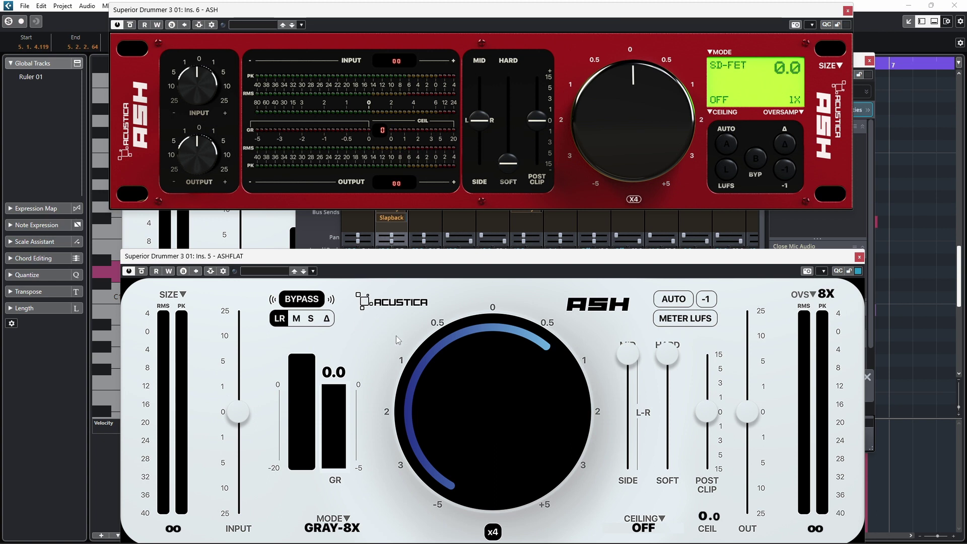
- Close the ASH plugin window and start playback with the mixer open
click(848, 11)
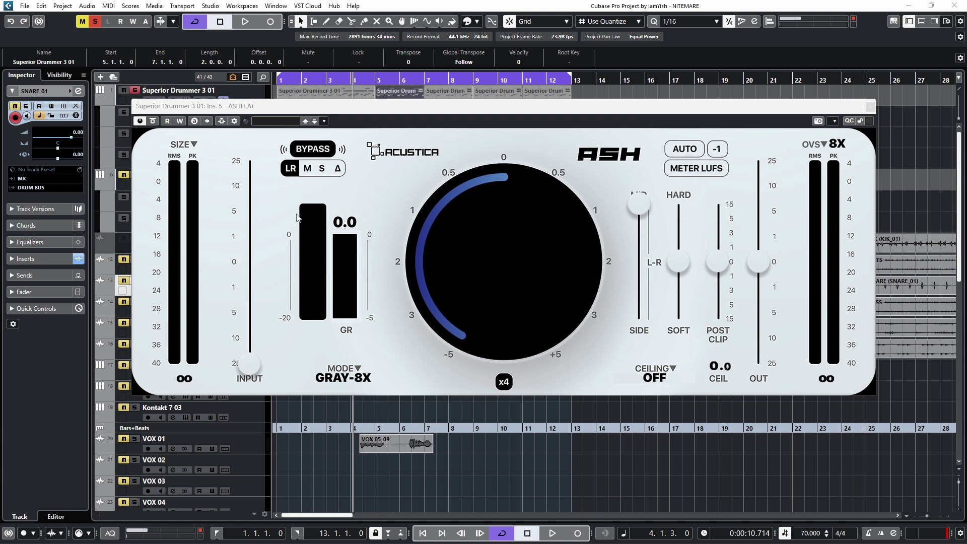
key(F3)
key(space)
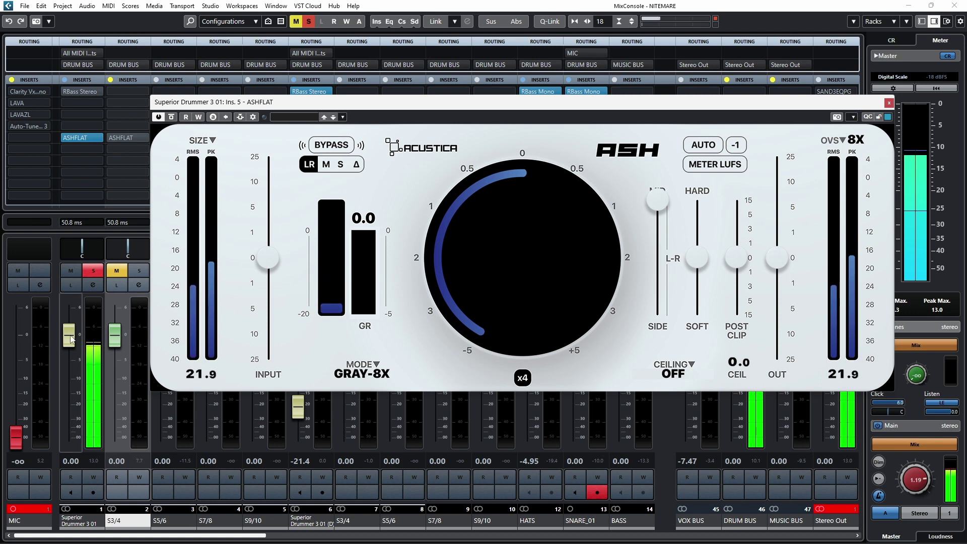
- Reset the first Superior Drummer channel fader to 0.00 and raise the ASHFLAT input to about +6
drag(71, 339, 74, 330)
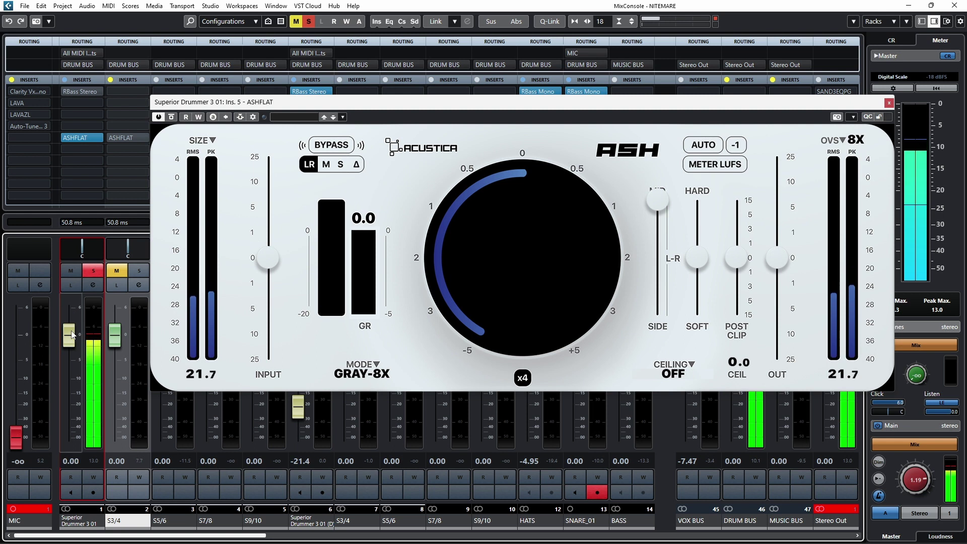
ctrl+click(73, 334)
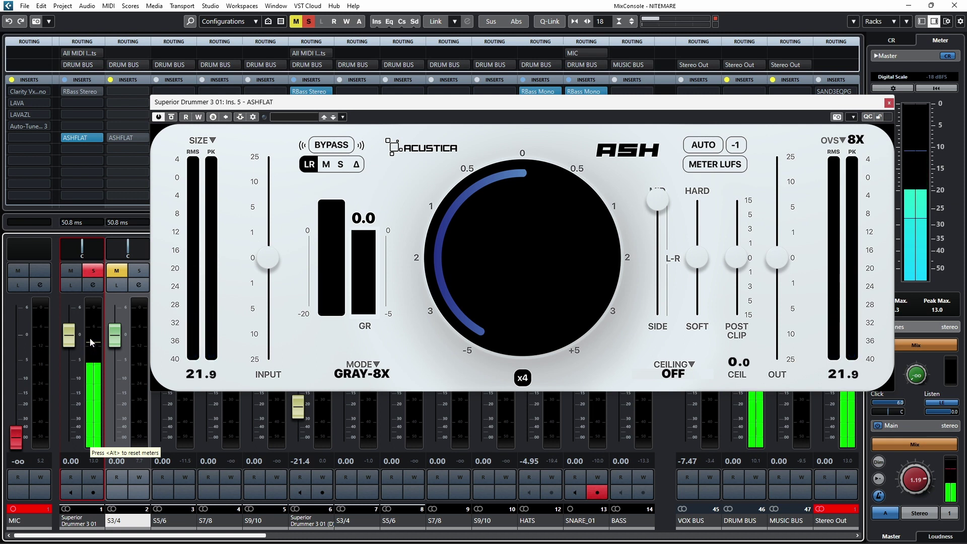
click(267, 262)
drag(267, 262, 270, 203)
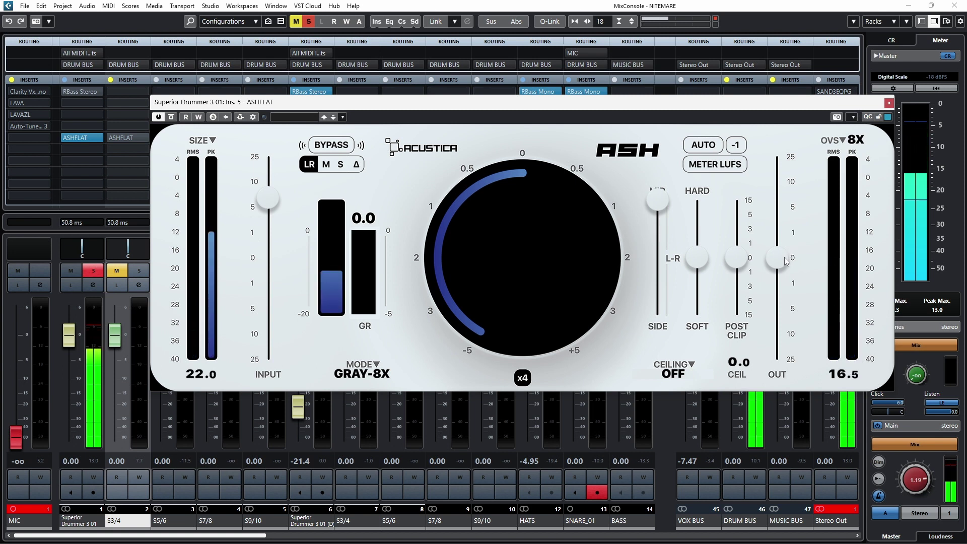
- Try ASHFLAT's Auto gain, switch it off again and lower the output to about -6 instead
click(701, 146)
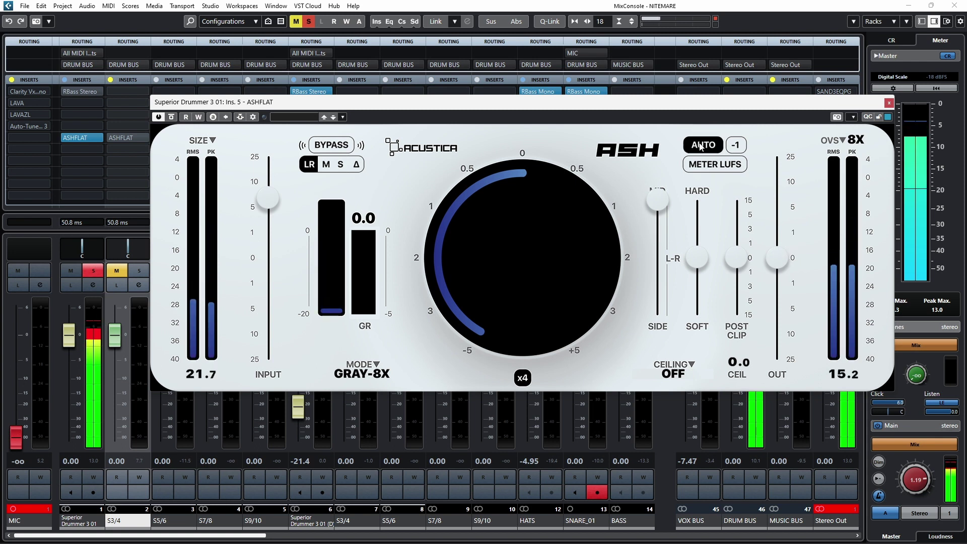
click(701, 146)
drag(779, 266, 778, 318)
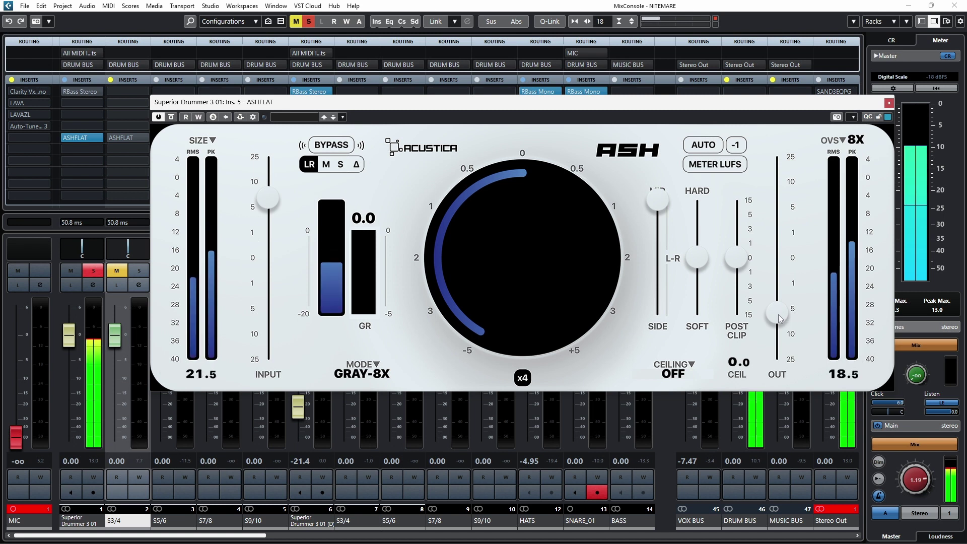
drag(779, 317, 775, 319)
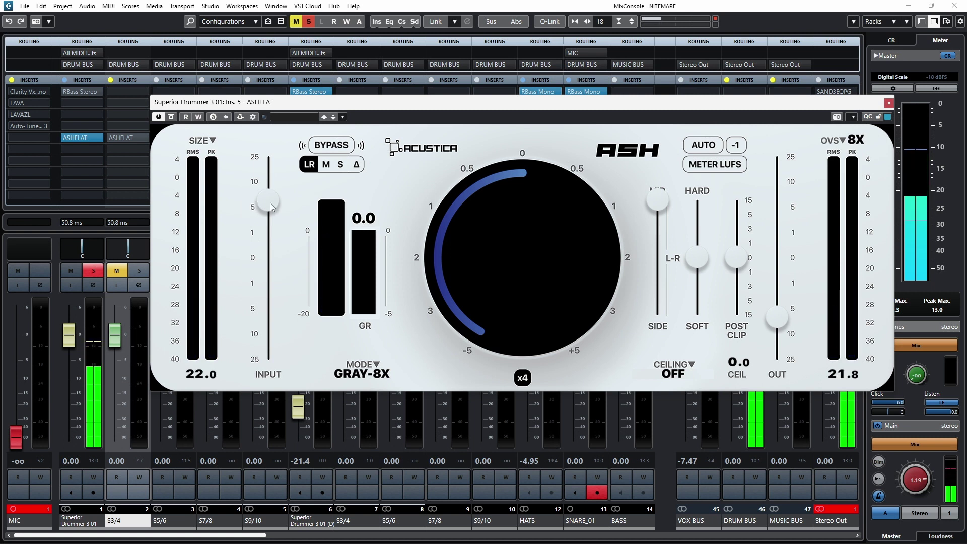
- Fine-tune the ASHFLAT input up to about +9
drag(269, 201, 270, 196)
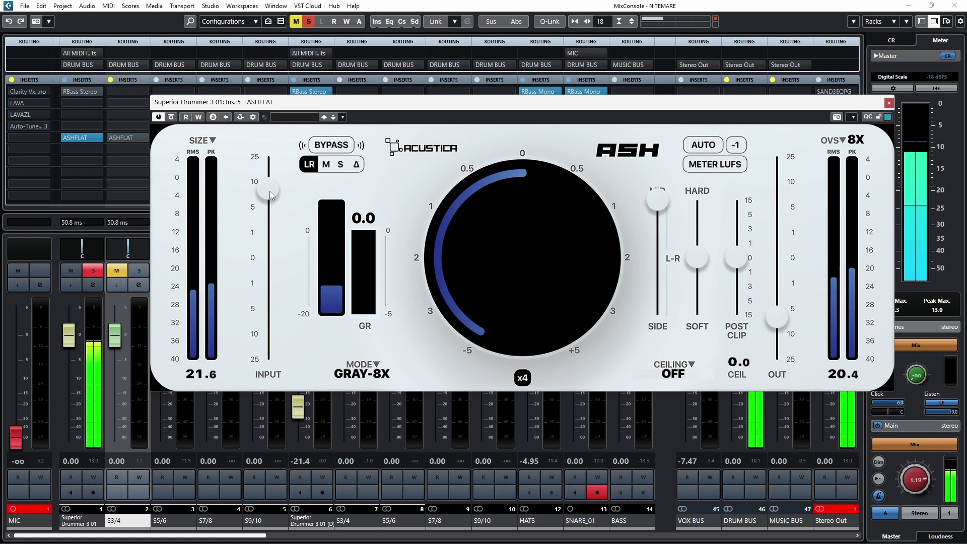
drag(270, 190, 270, 185)
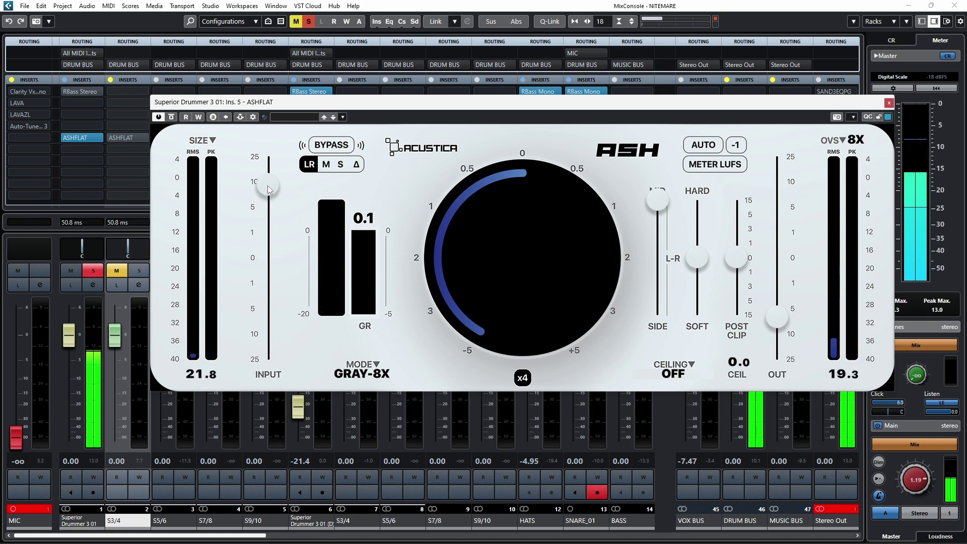
drag(267, 185, 268, 188)
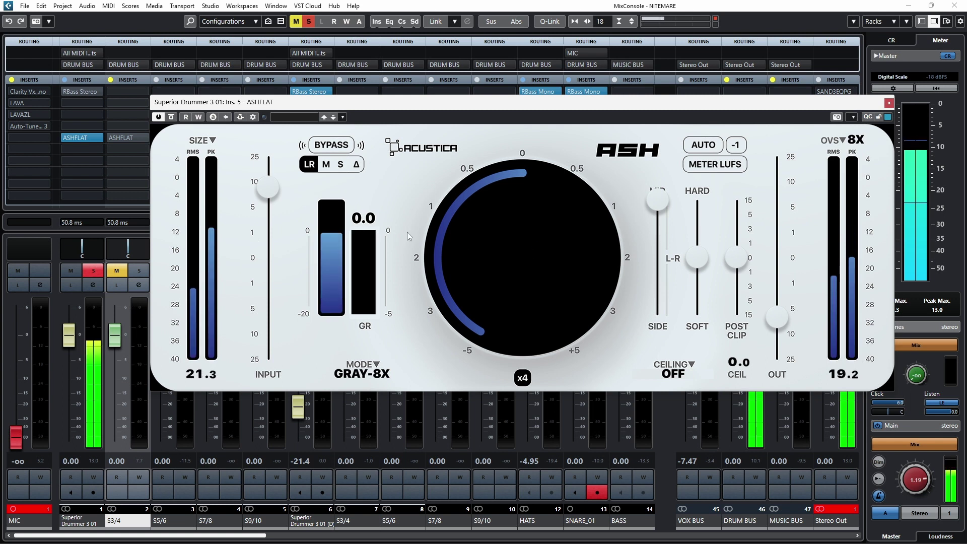
- Centre the Mid/Side slider at L-R and, with Auto enabled, turn the main knob to about +1
drag(662, 203, 661, 258)
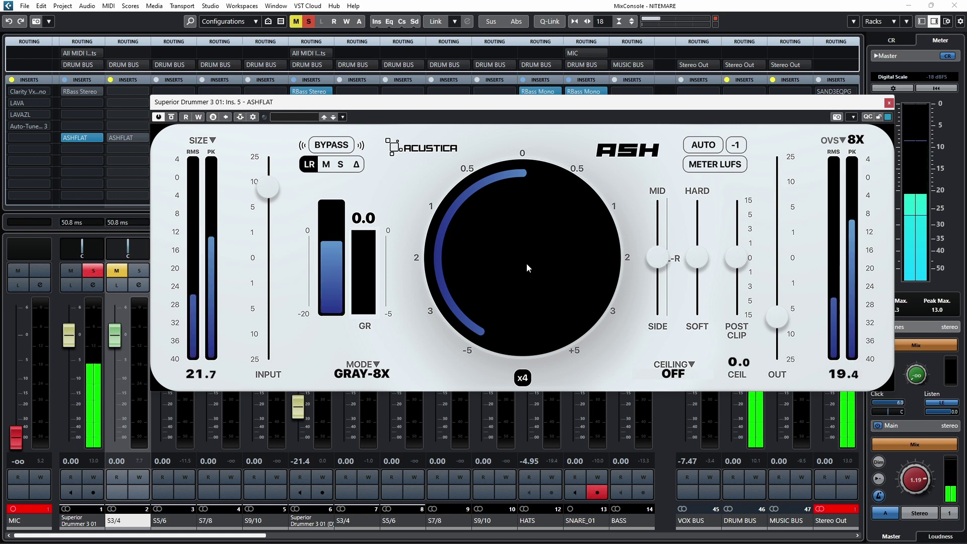
click(702, 147)
drag(527, 257, 541, 252)
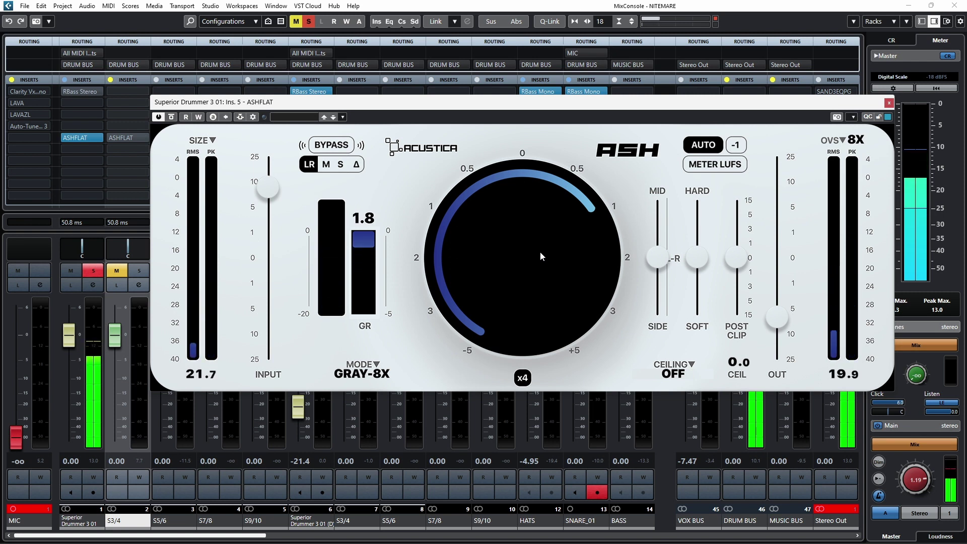
- Compare the sound with bypass, and replace Auto gain with a manual ASHFLAT output of about -10
click(349, 146)
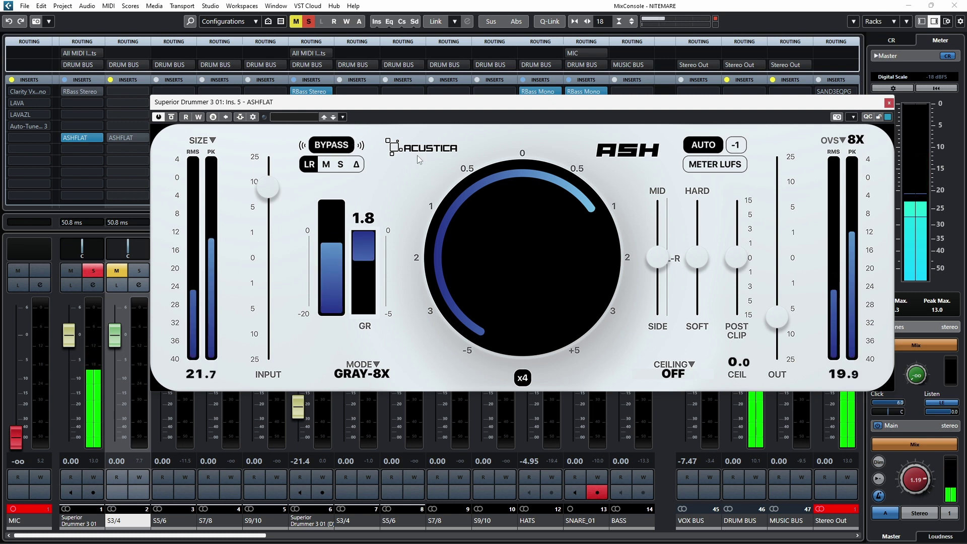
click(332, 147)
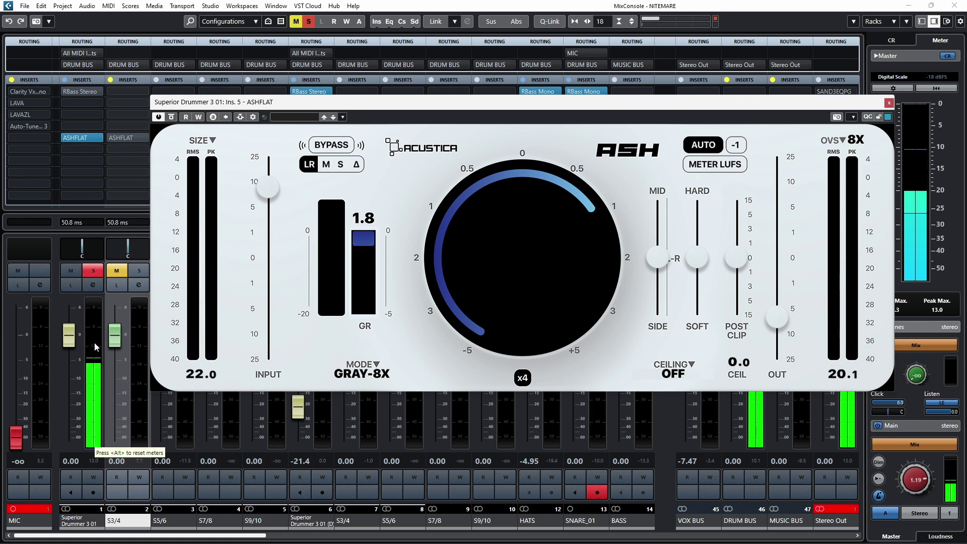
click(702, 147)
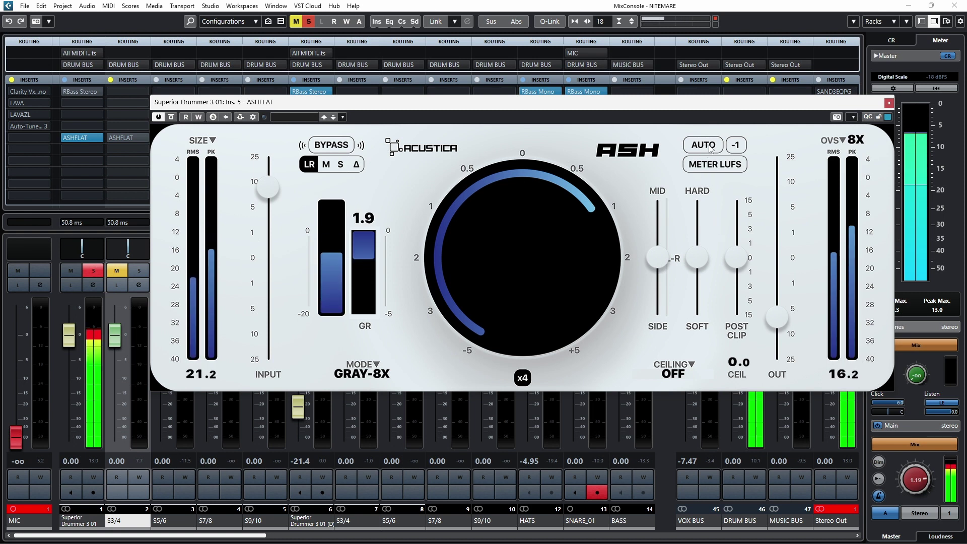
drag(778, 320, 779, 332)
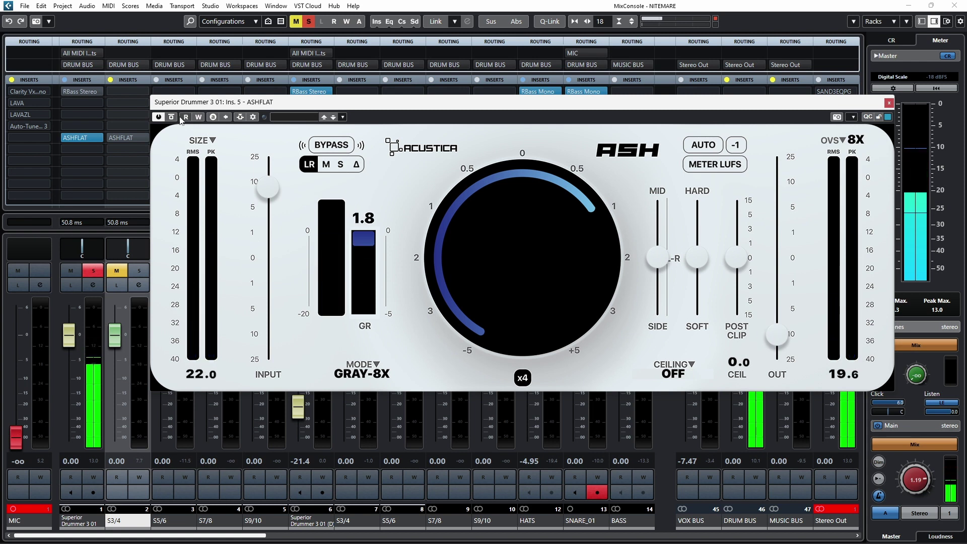
- Compare the level-matched ASHFLAT sound with bypass on and off, and stop playback
click(330, 144)
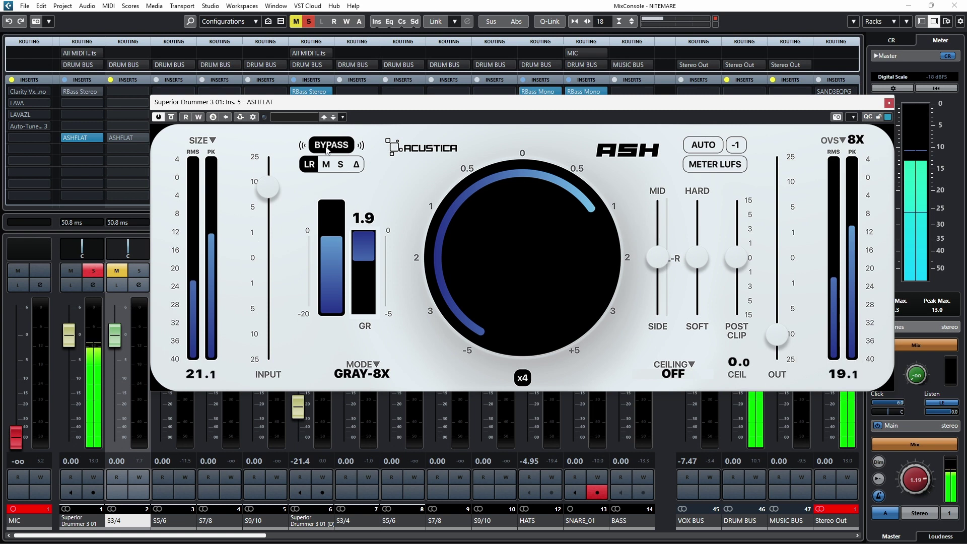
click(328, 146)
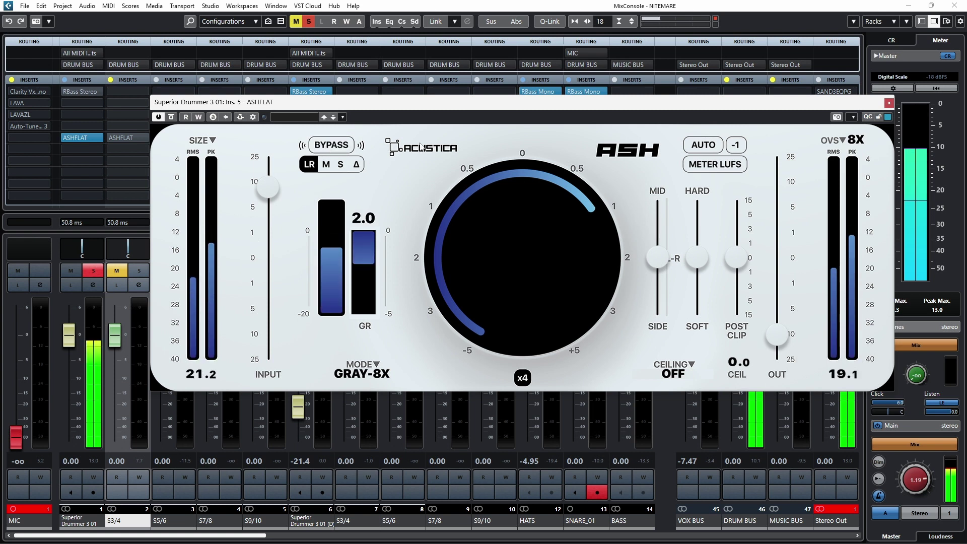
key(space)
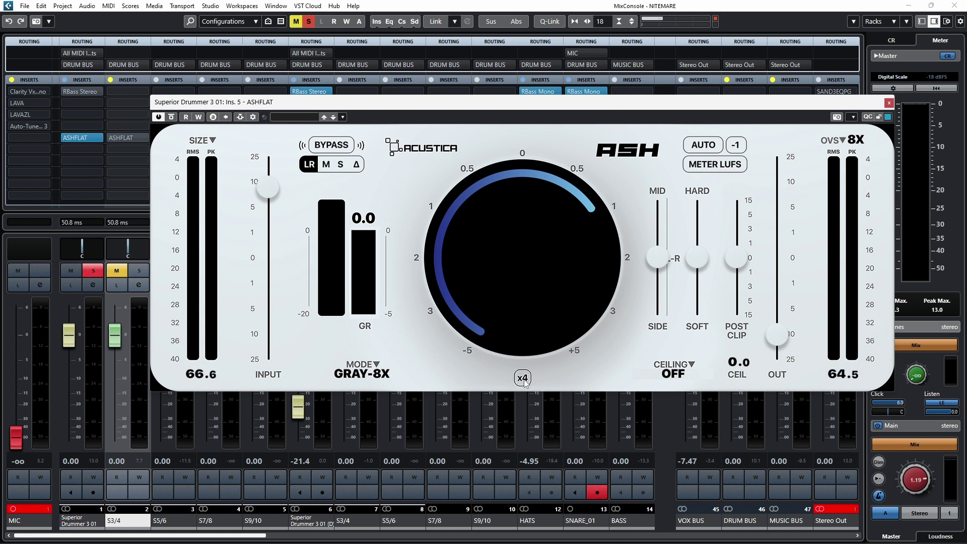
- Resume playback, raise the ASHFLAT main knob to about +4, and set the Hard/Soft slider fully to Soft
key(space)
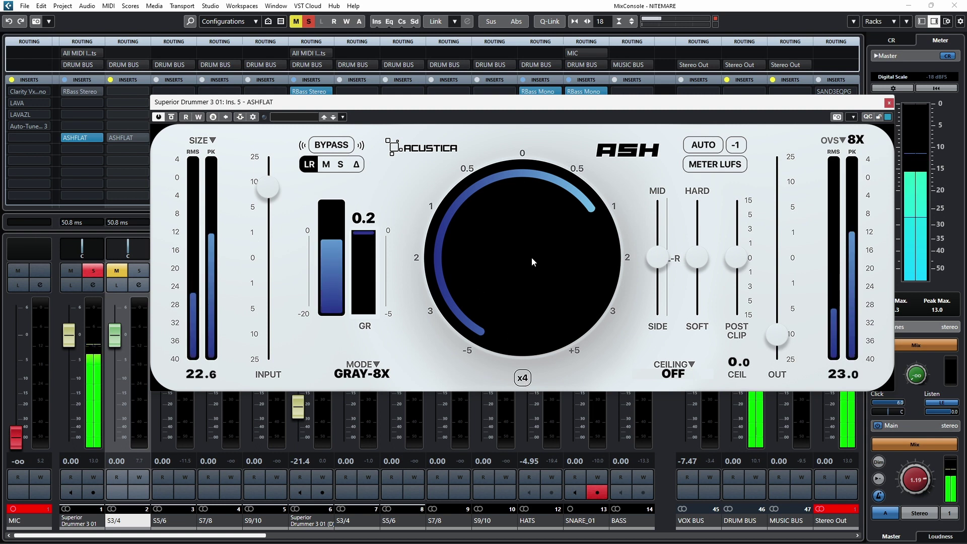
drag(533, 256, 548, 246)
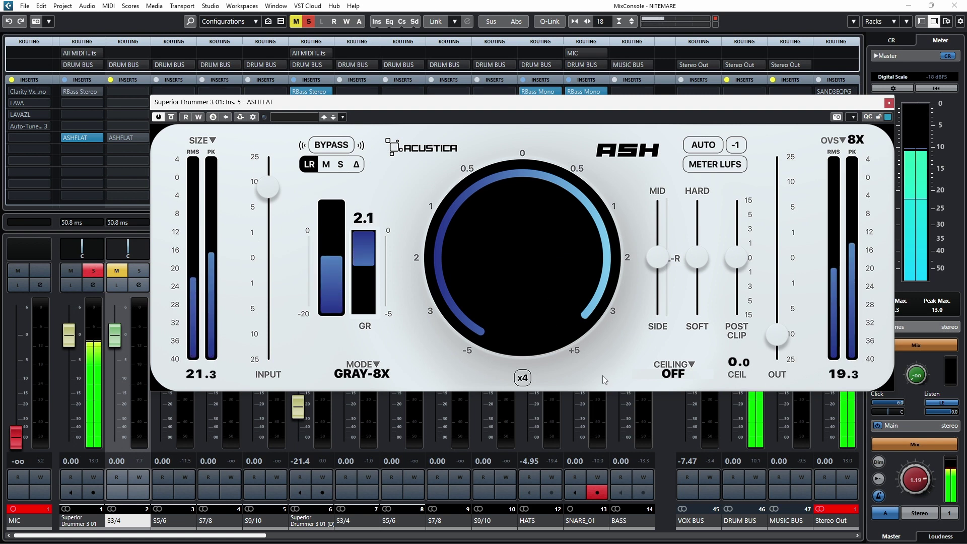
drag(696, 259, 697, 340)
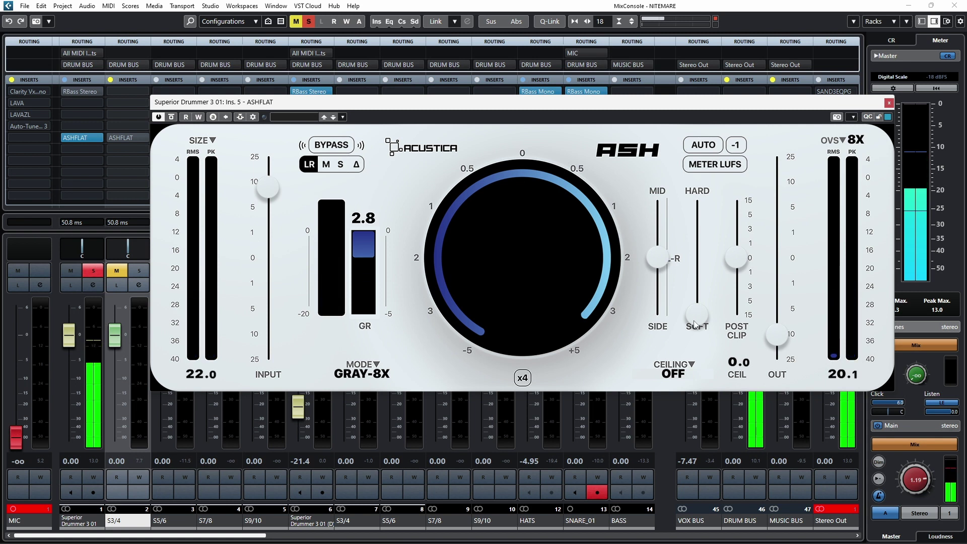
- Compare the fully Hard and fully Soft settings repeatedly during playback, ending on Soft
drag(695, 324, 696, 199)
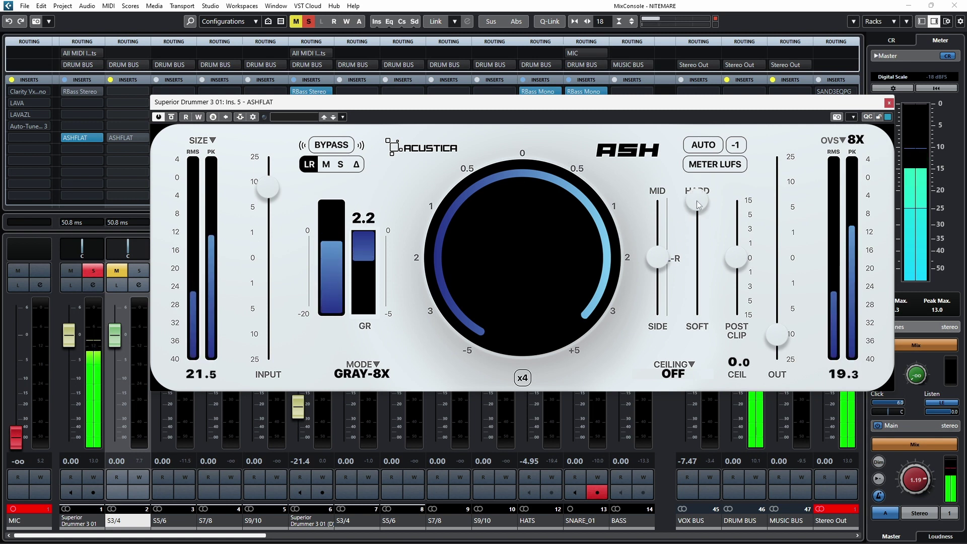
drag(697, 200, 699, 332)
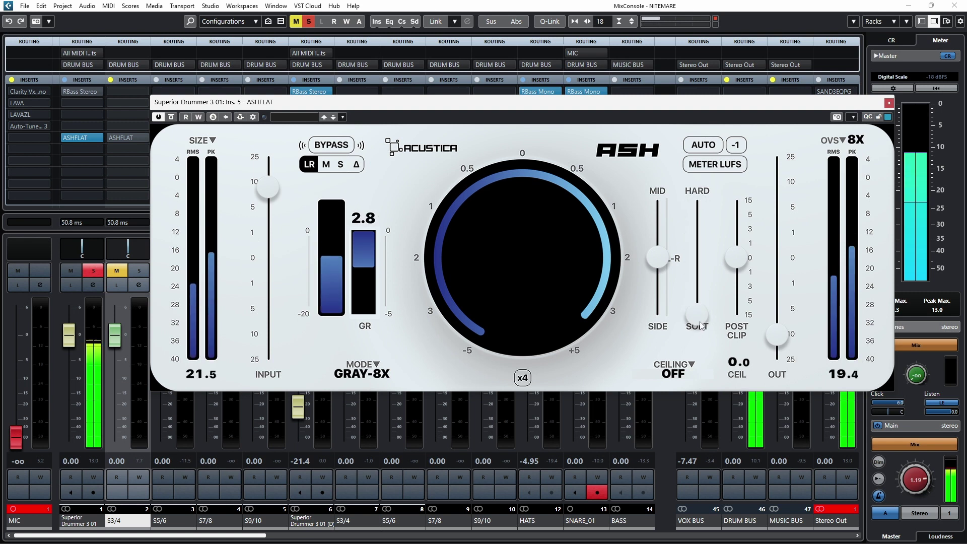
drag(700, 320, 703, 204)
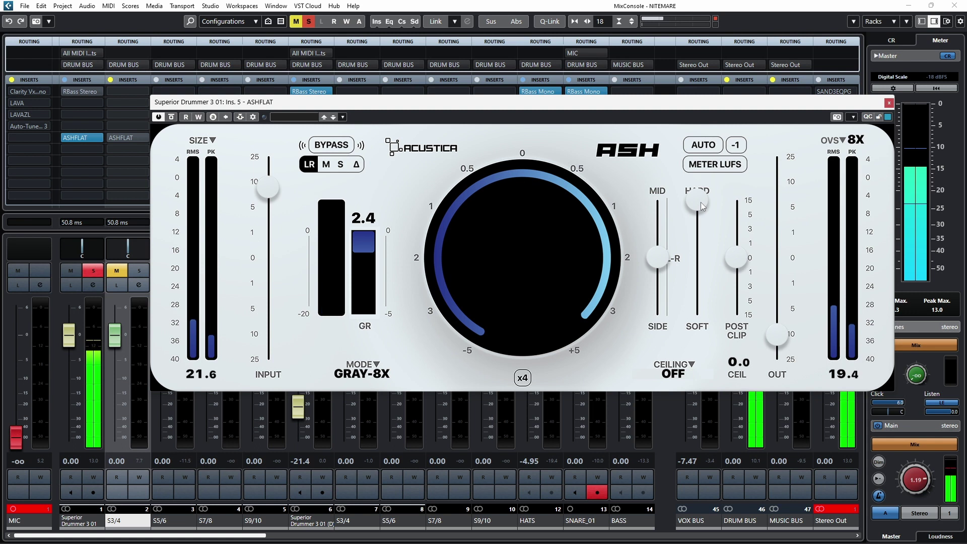
drag(700, 202, 697, 318)
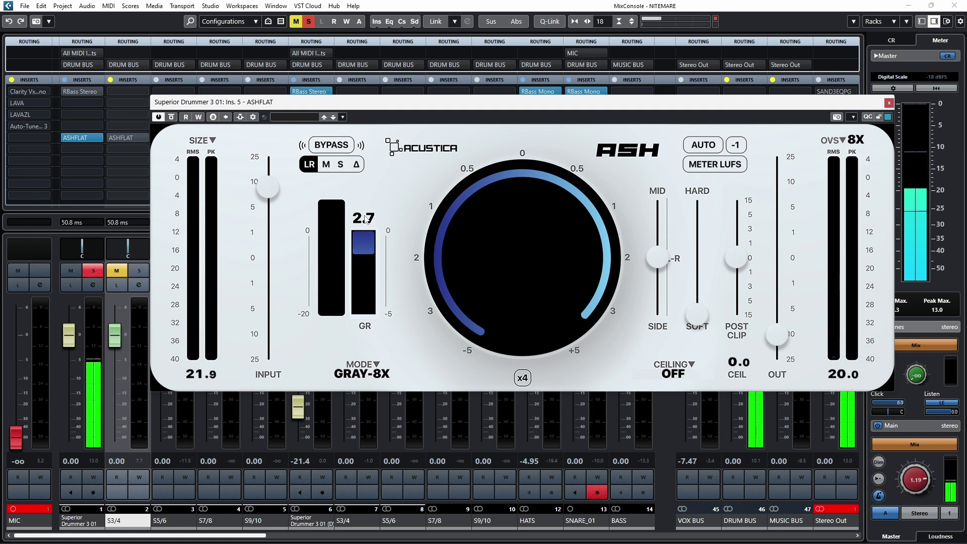
drag(700, 323, 699, 200)
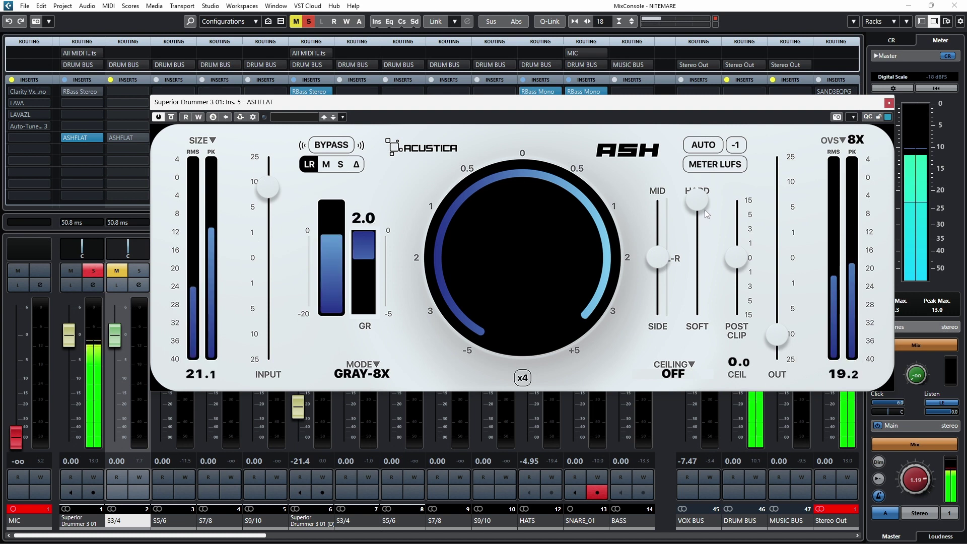
drag(705, 209, 698, 323)
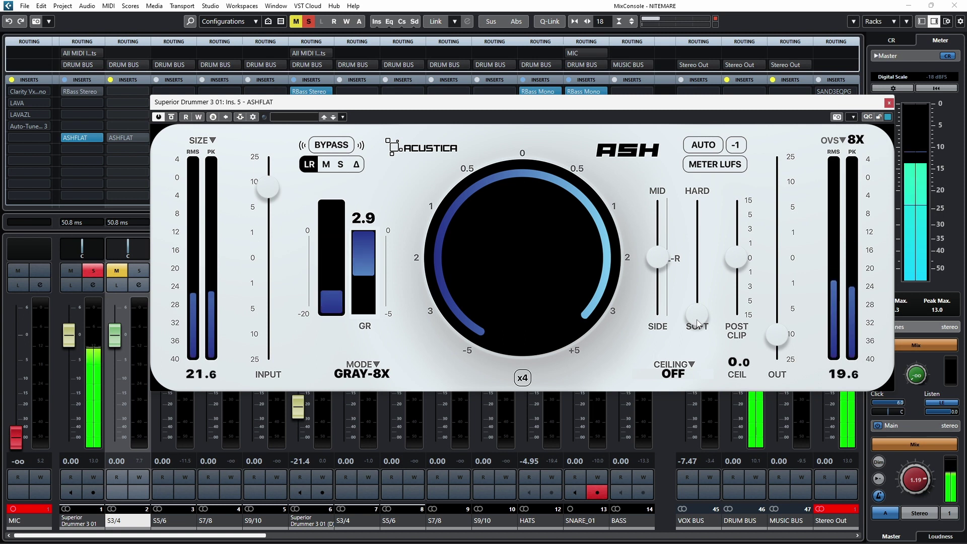
- Set the ASHFLAT ceiling to Aggressive Limiter, Lim 1X
click(691, 370)
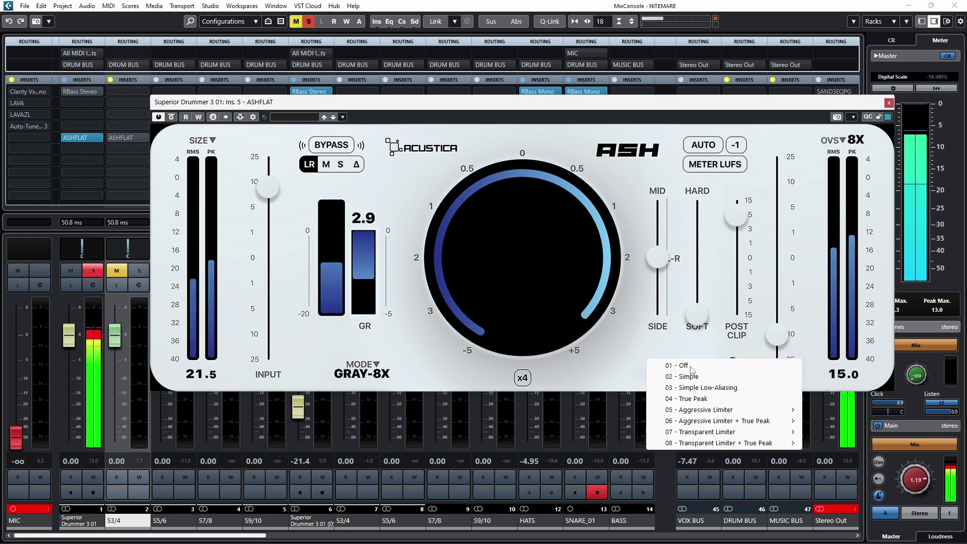
mouse_move(702, 411)
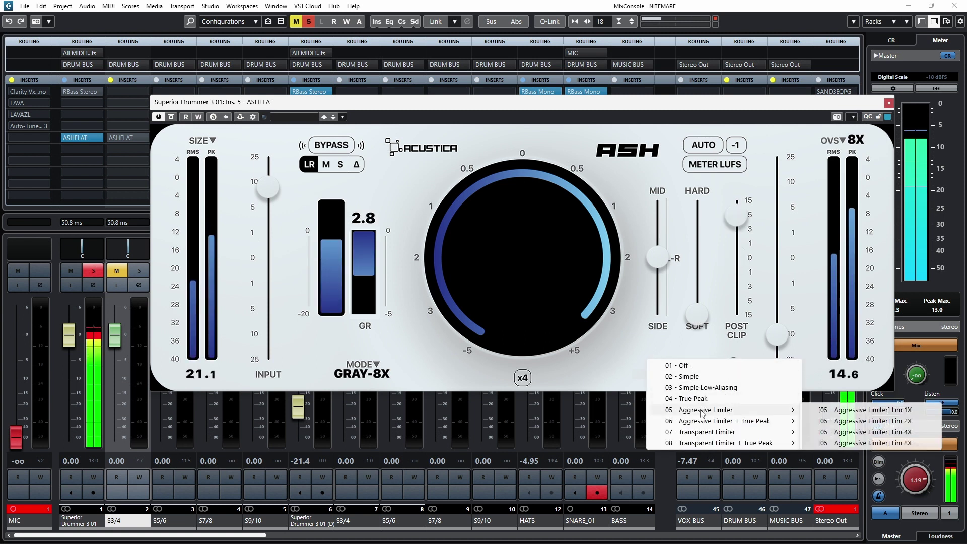
click(849, 410)
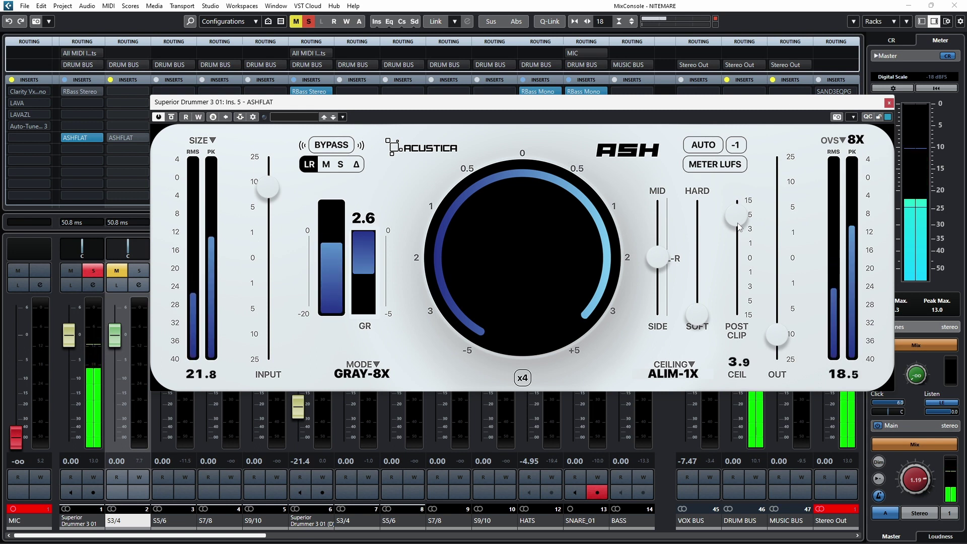
- Try Post Clip at 0 and at higher levels, clear the Superior Drummer channel's peak reading, and settle Post Clip at about +2
drag(737, 226, 741, 264)
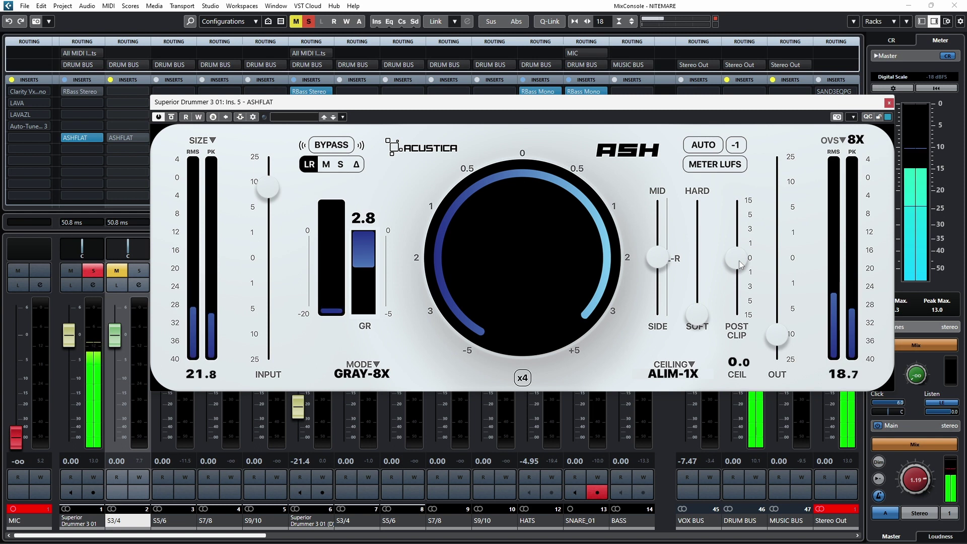
drag(740, 263, 752, 243)
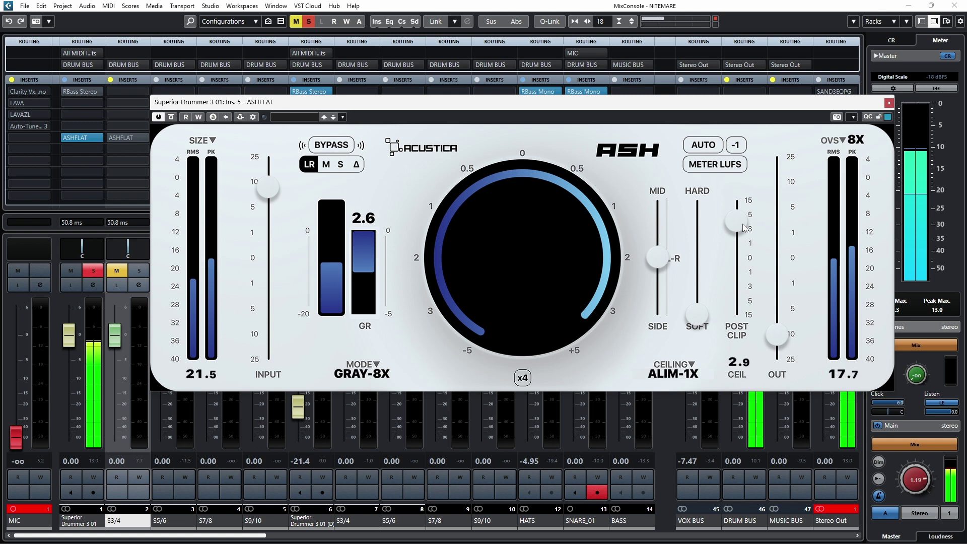
drag(748, 221, 751, 215)
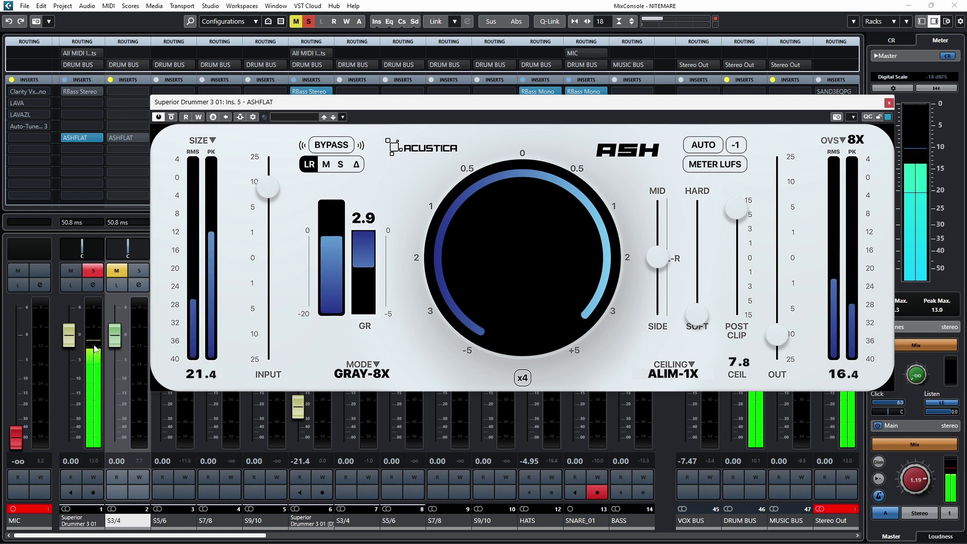
click(94, 461)
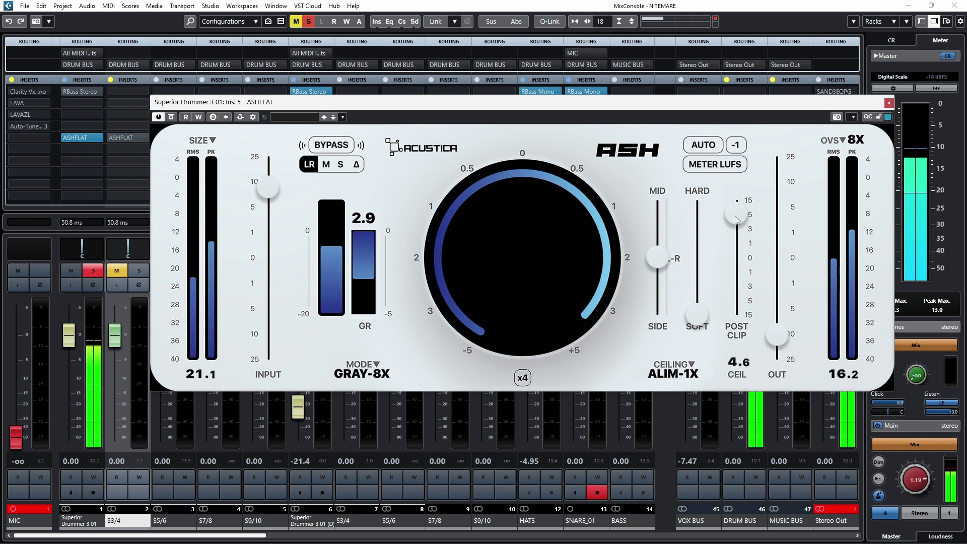
drag(737, 216, 740, 239)
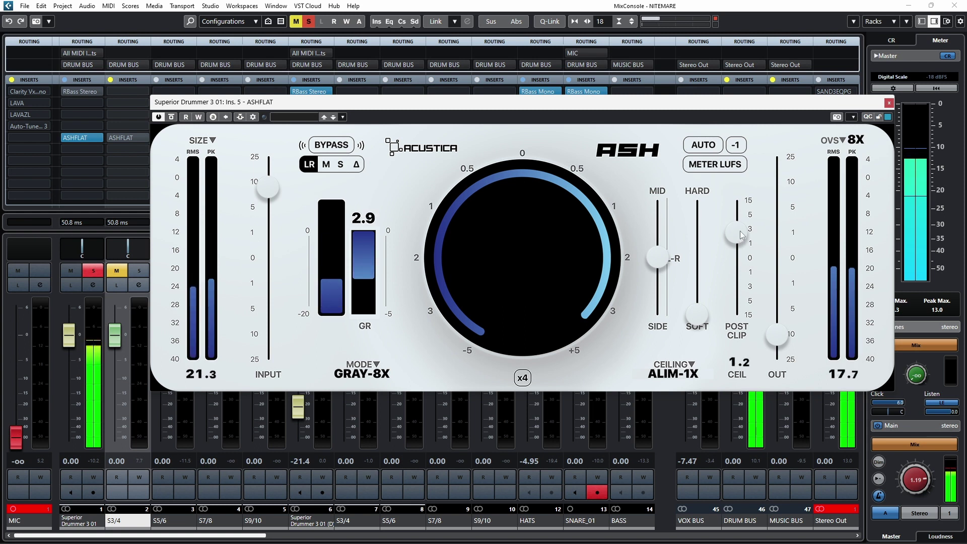
- Move the ASHFLAT window aside and solo the S3/4 channel instead of Superior Drummer 3 01
drag(570, 107, 558, 101)
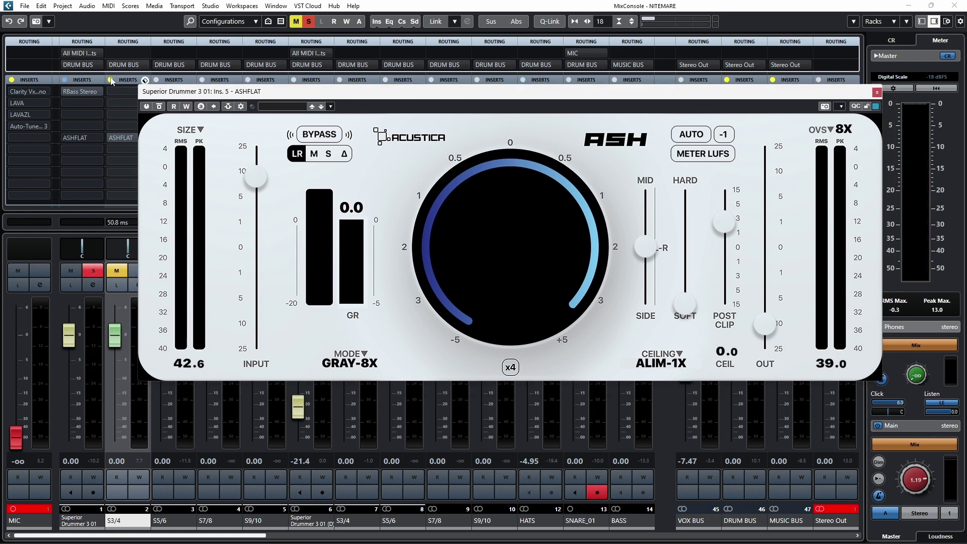
click(129, 270)
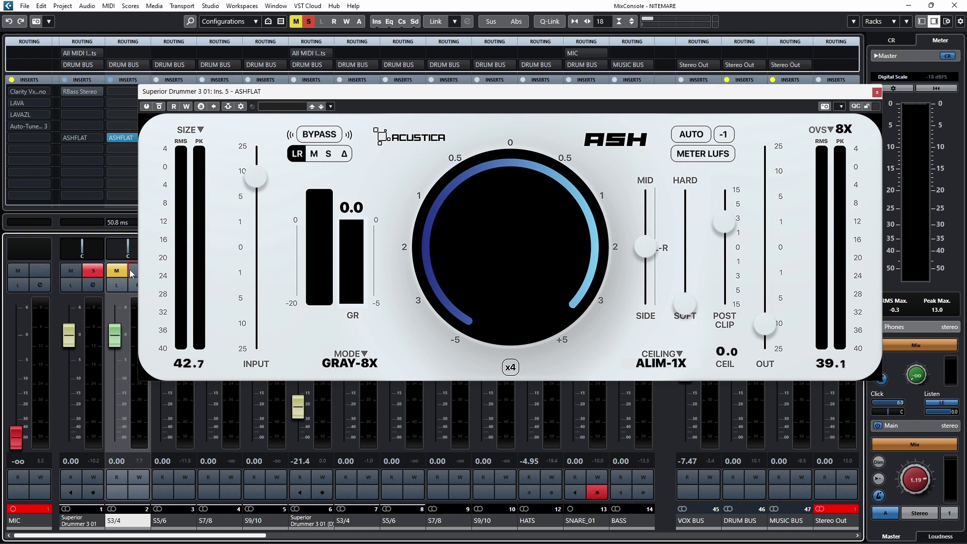
click(94, 270)
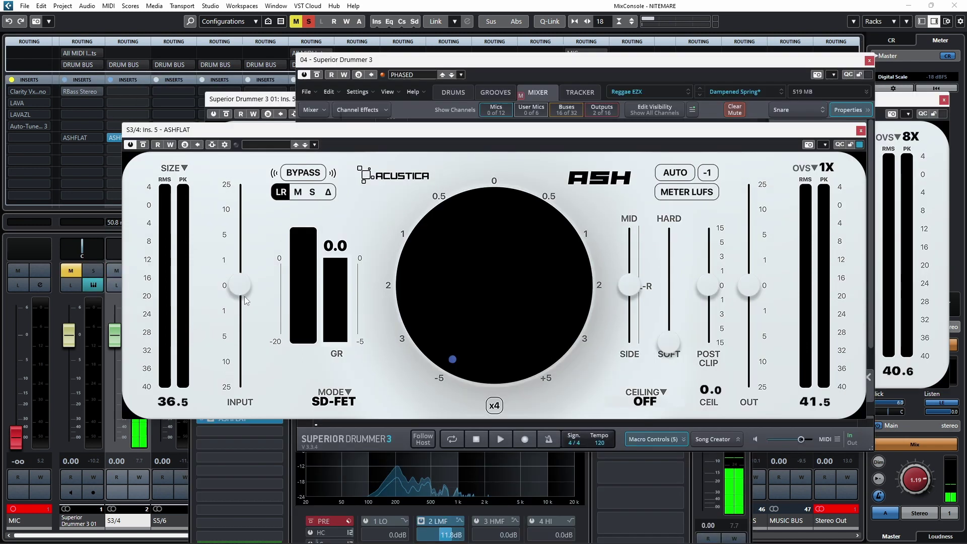
- Enable Auto gain in the S3/4 channel's ASHFLAT and close the Superior Drummer 3 01 ASHFLAT window
click(682, 176)
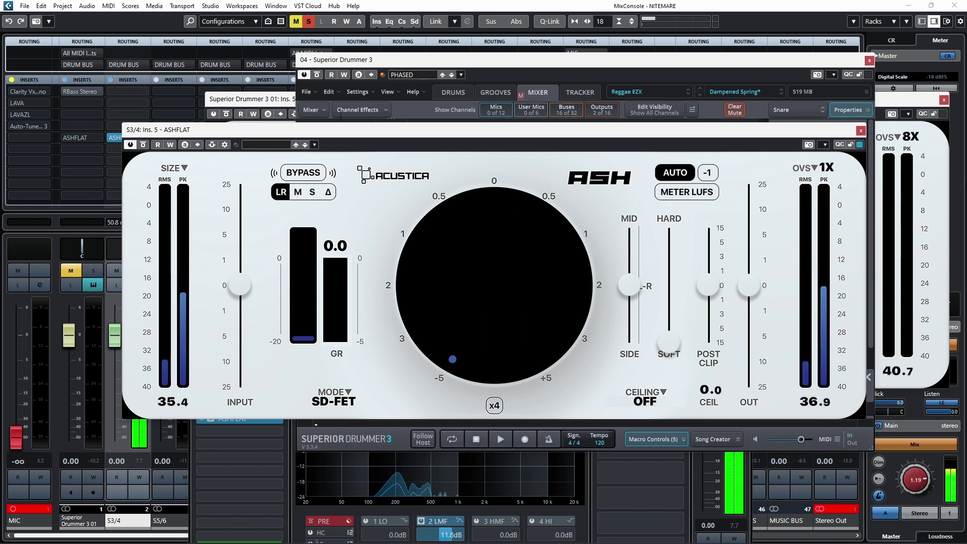
click(928, 187)
click(211, 409)
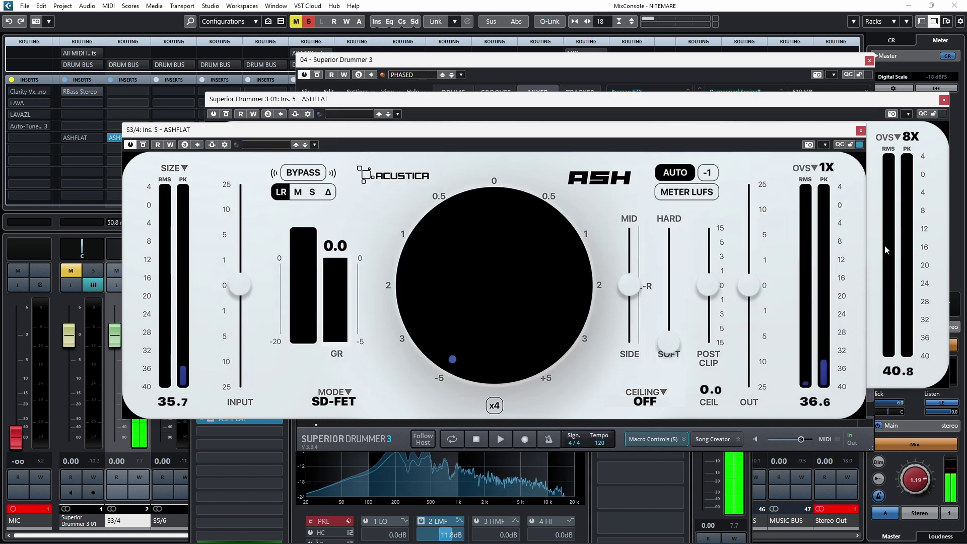
click(934, 203)
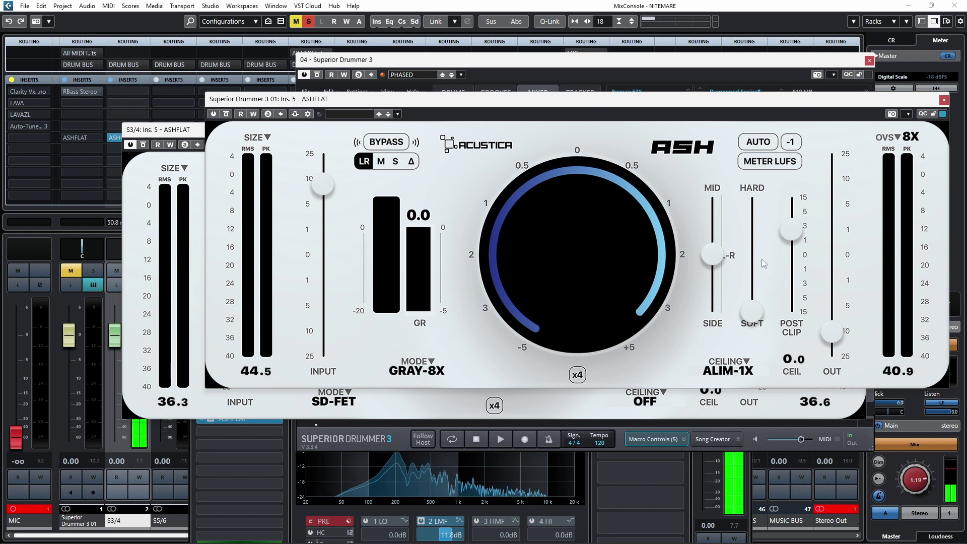
click(944, 100)
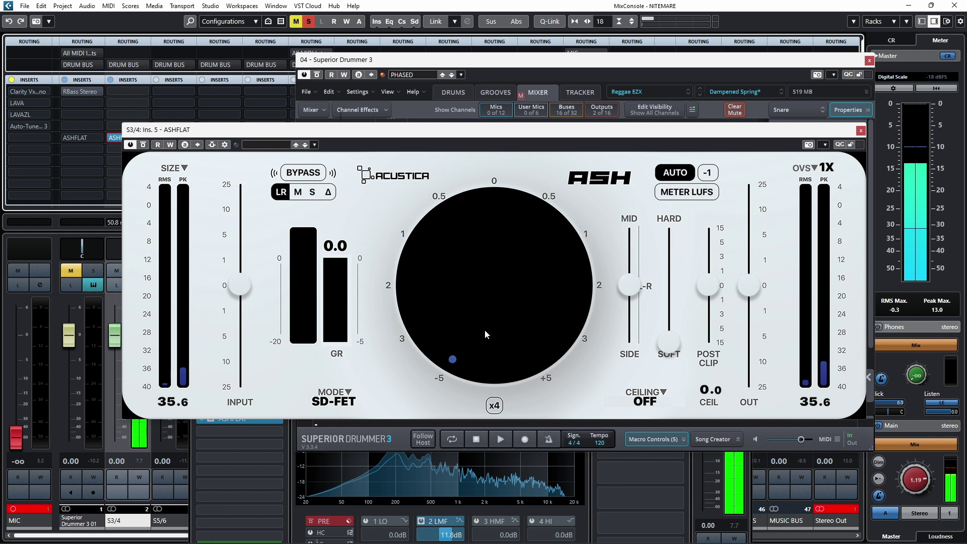
- Turn the S3/4 ASHFLAT main knob to 0, and try the Hard/Soft slider at its midpoint before returning it to Soft
drag(471, 341, 477, 298)
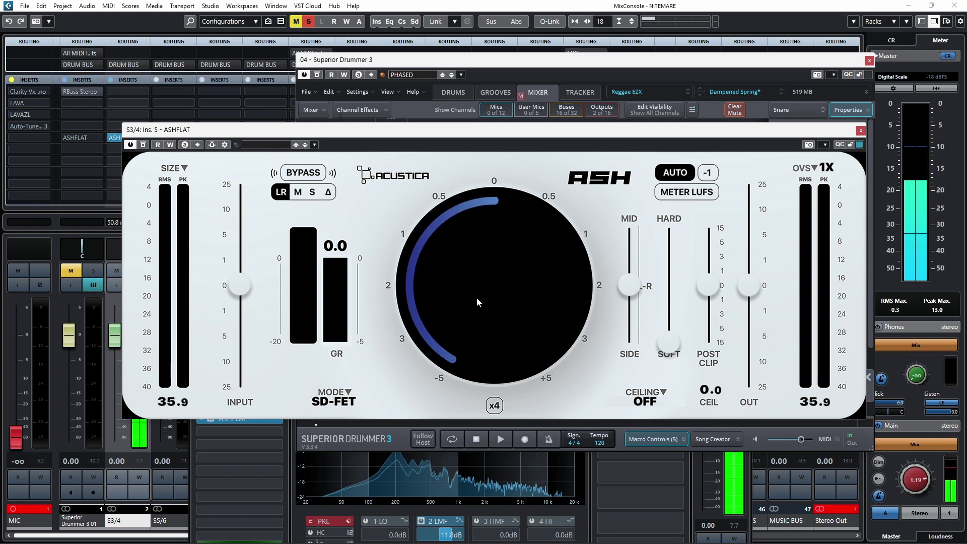
drag(669, 341, 671, 320)
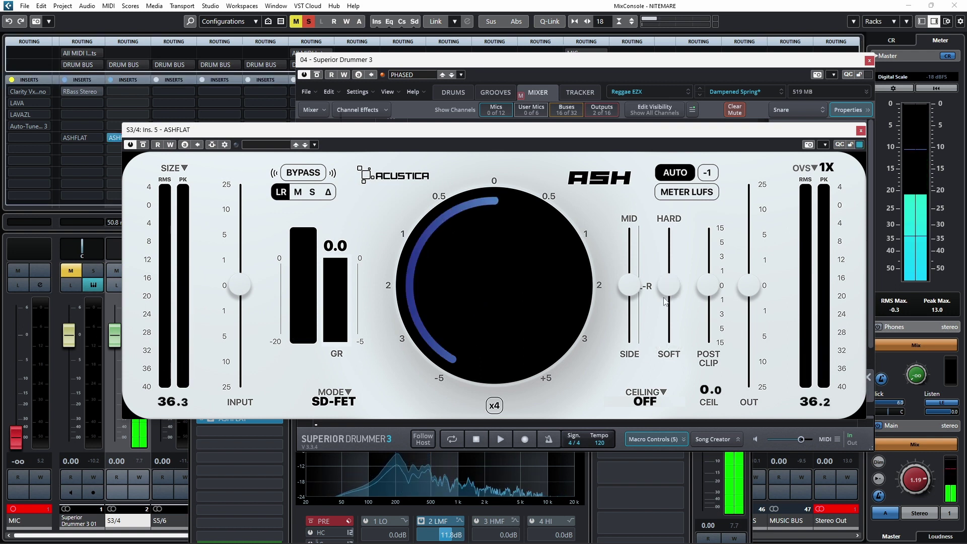
drag(672, 285, 669, 336)
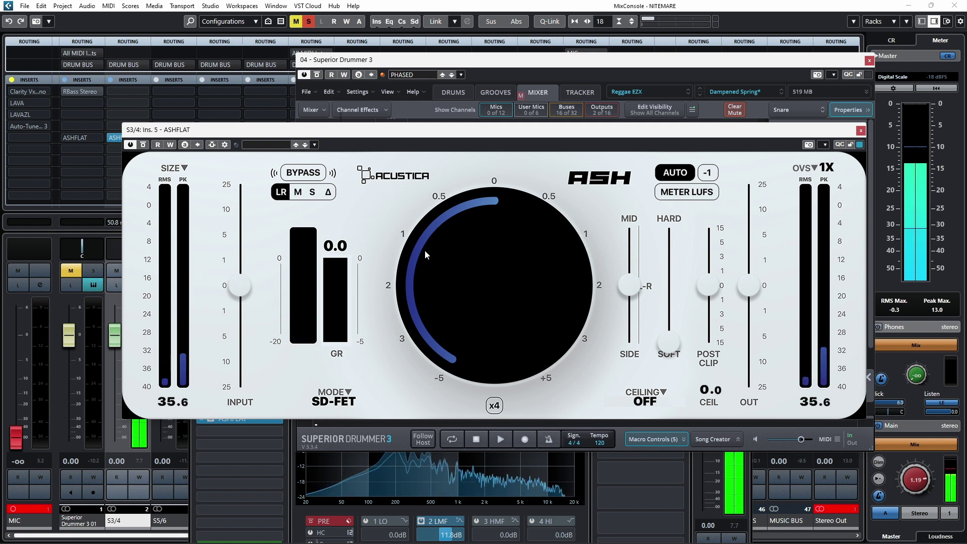
- Raise the S3/4 ASHFLAT input to about +12, moving the plugin window clear of the channel's meter
drag(240, 285, 236, 220)
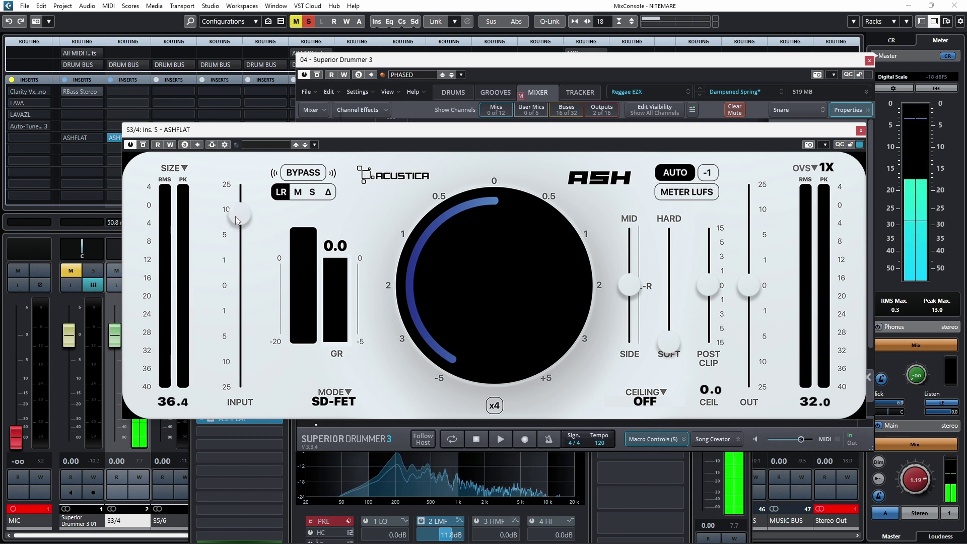
drag(280, 132, 365, 116)
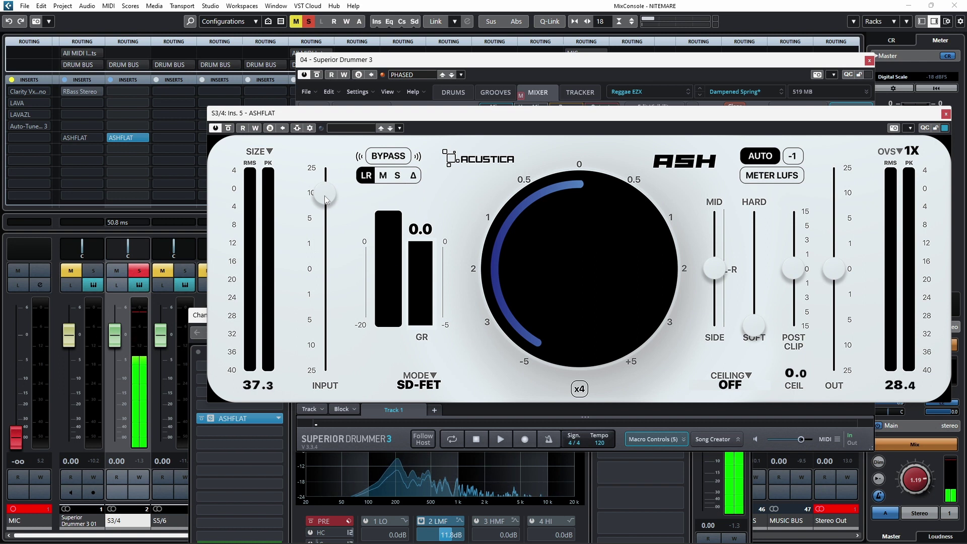
drag(326, 195, 329, 190)
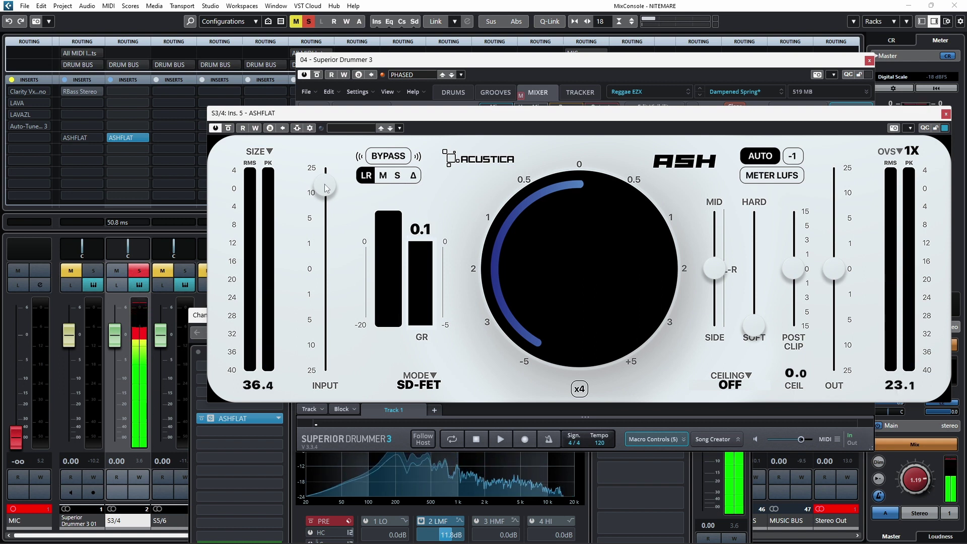
drag(325, 187, 323, 191)
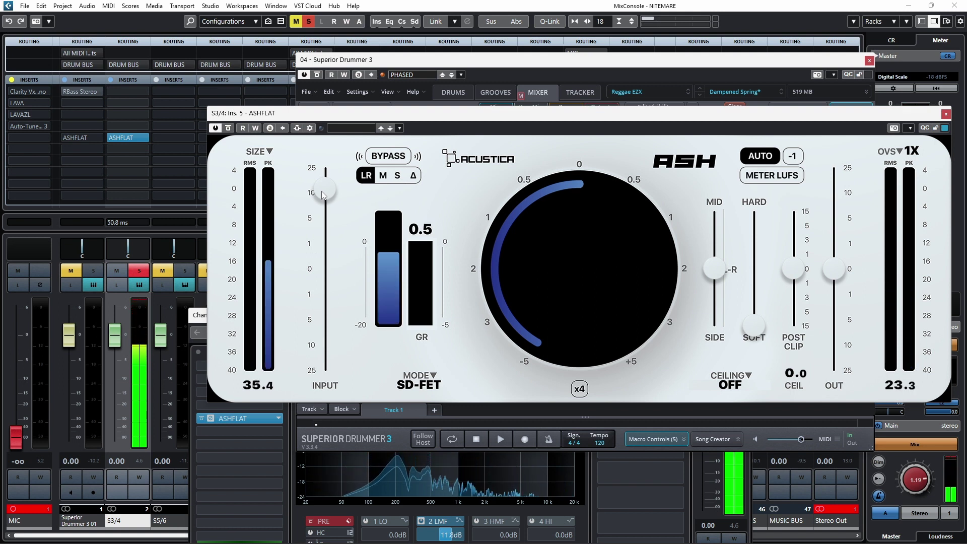
drag(321, 191, 322, 188)
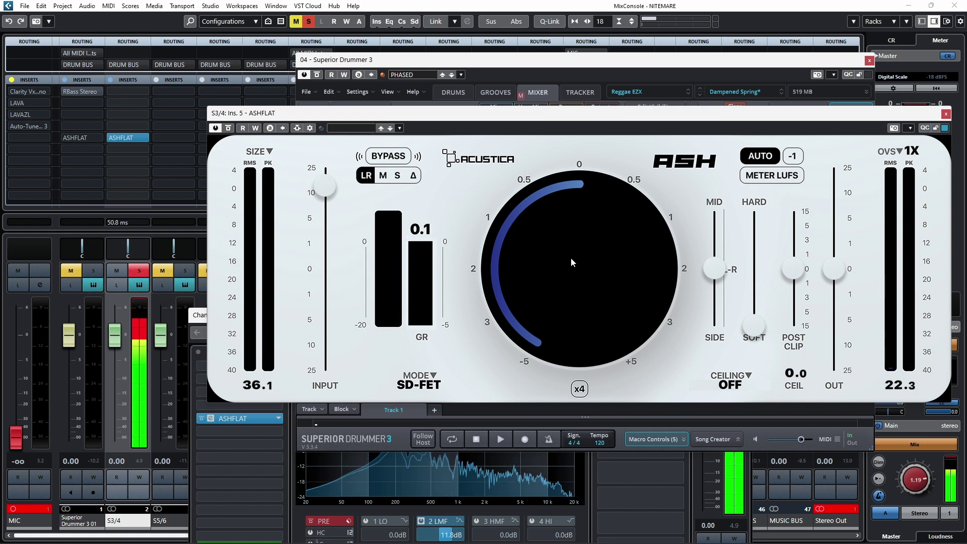
- Raise the S3/4 ASHFLAT main knob in stages to about +4
drag(570, 259, 584, 250)
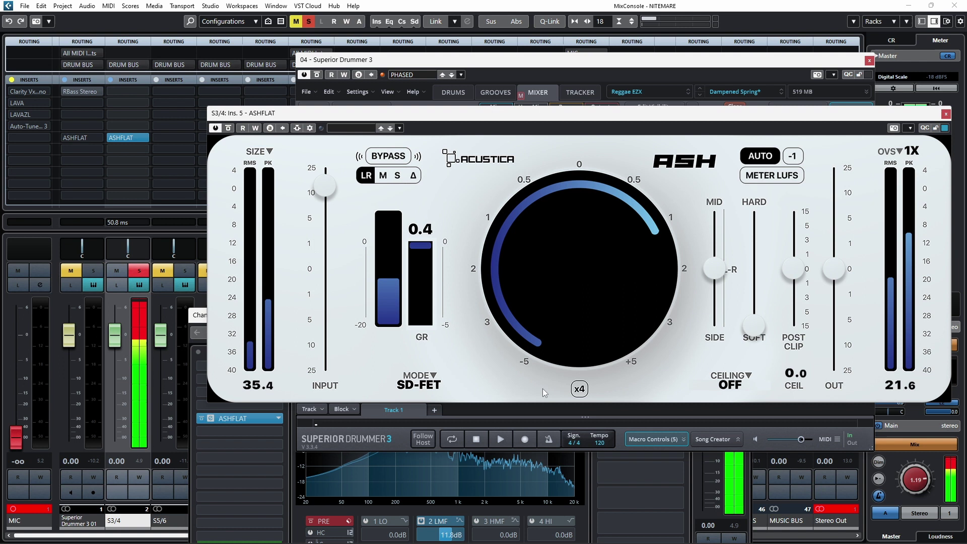
drag(575, 256, 587, 249)
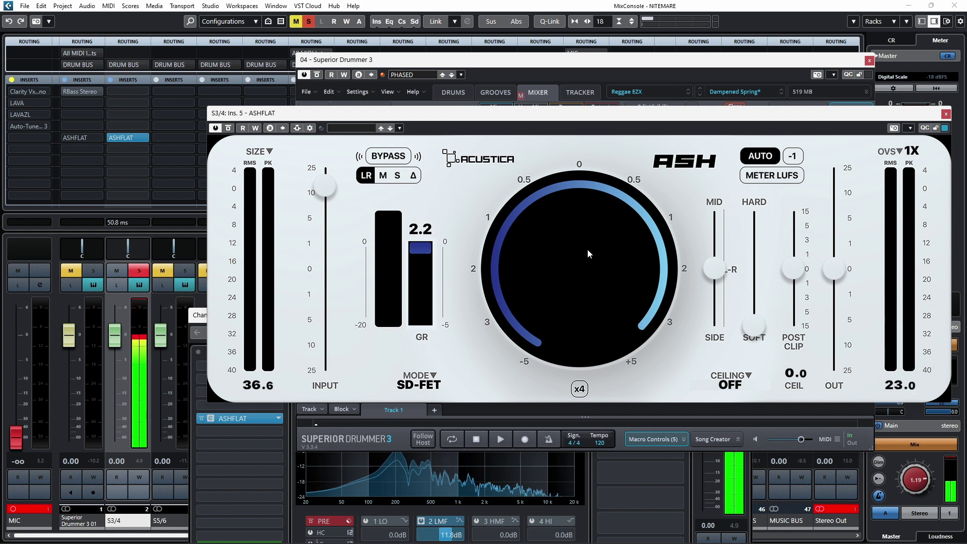
drag(588, 249, 589, 249)
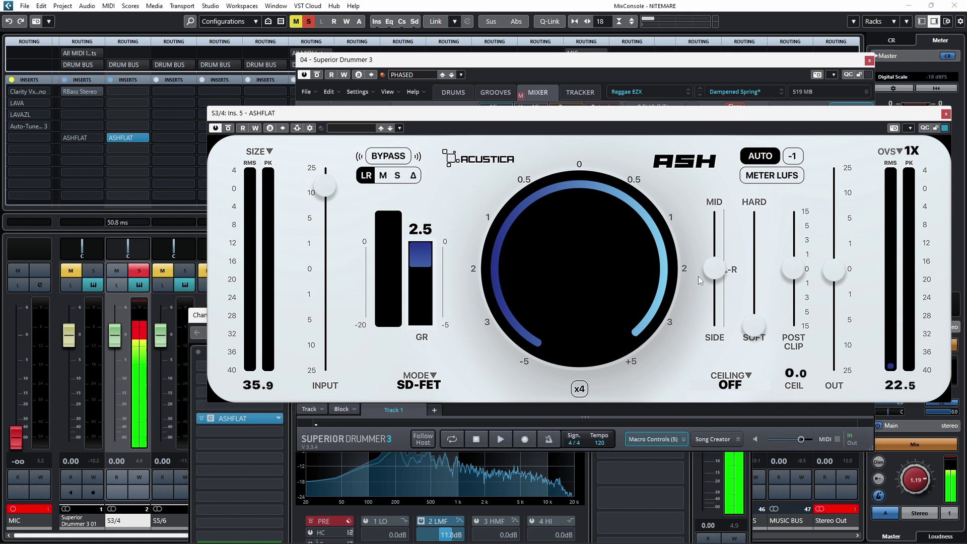
- Reset the S3/4 ASHFLAT main knob to 0 and lower its output to about -12, clearing the channel's peak reading
double_click(587, 288)
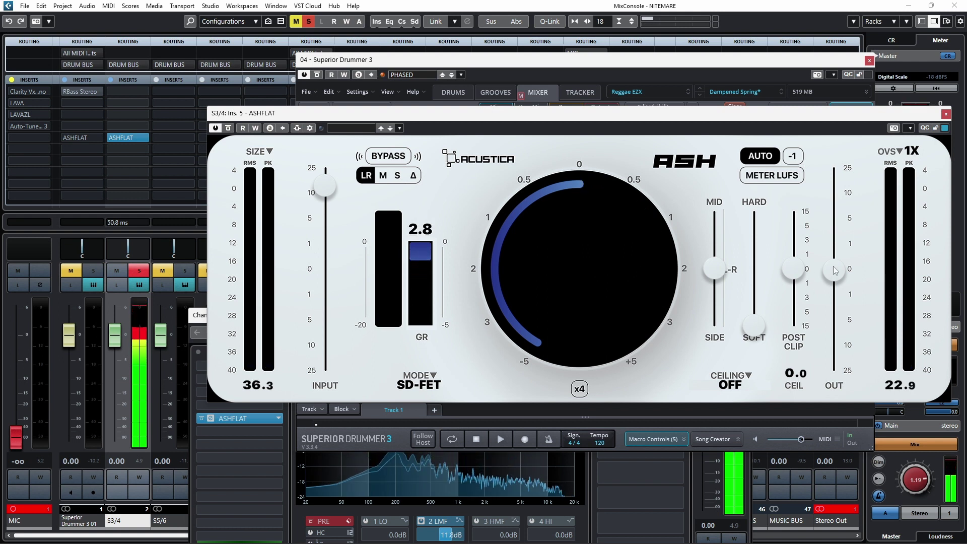
drag(834, 270, 831, 353)
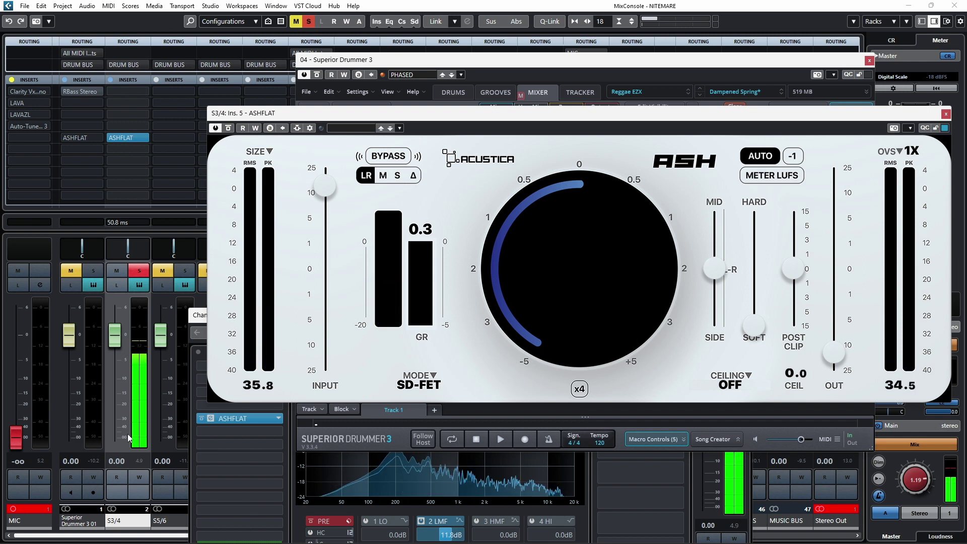
click(144, 461)
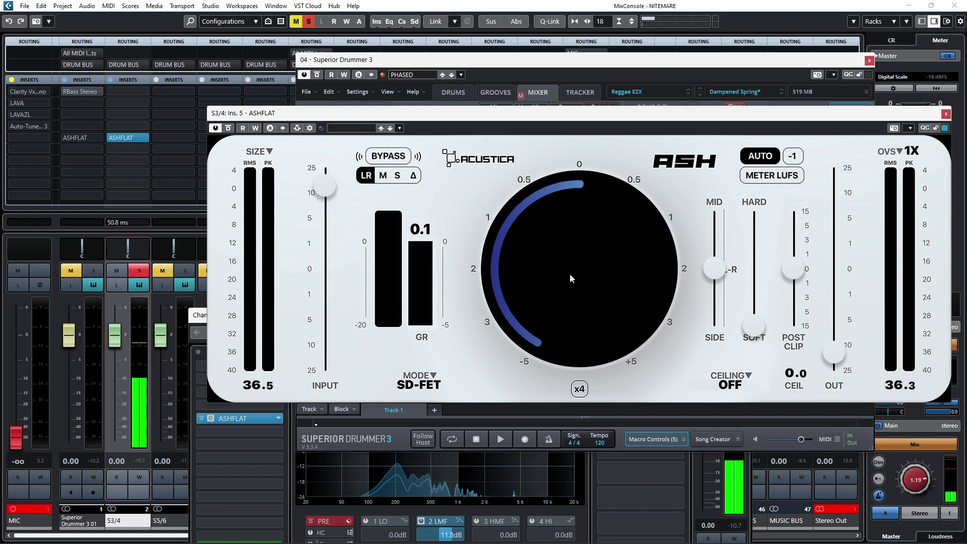
- Try the S3/4 ASHFLAT main knob at about +3.5, reset it, and raise it to about +1 with x4 enabled
drag(577, 273, 576, 237)
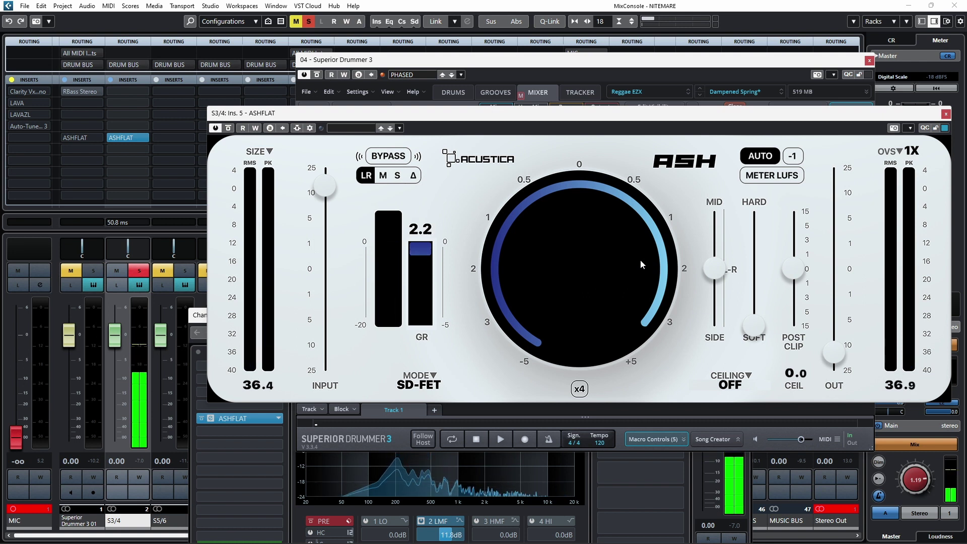
double_click(625, 296)
click(579, 388)
drag(631, 252, 652, 189)
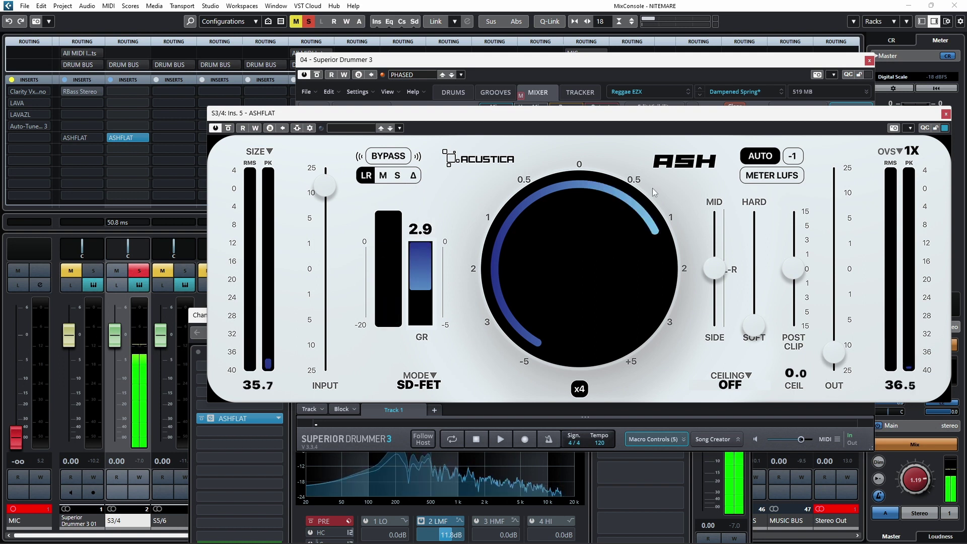
- Compare the S3/4 ASHFLAT bypassed and active, and fine-tune its main knob to about +1.3
click(389, 157)
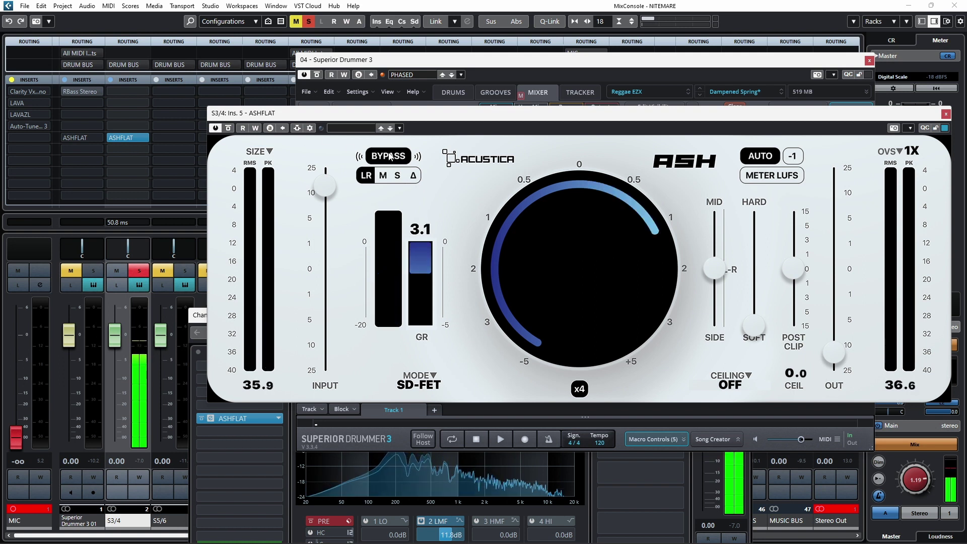
click(389, 156)
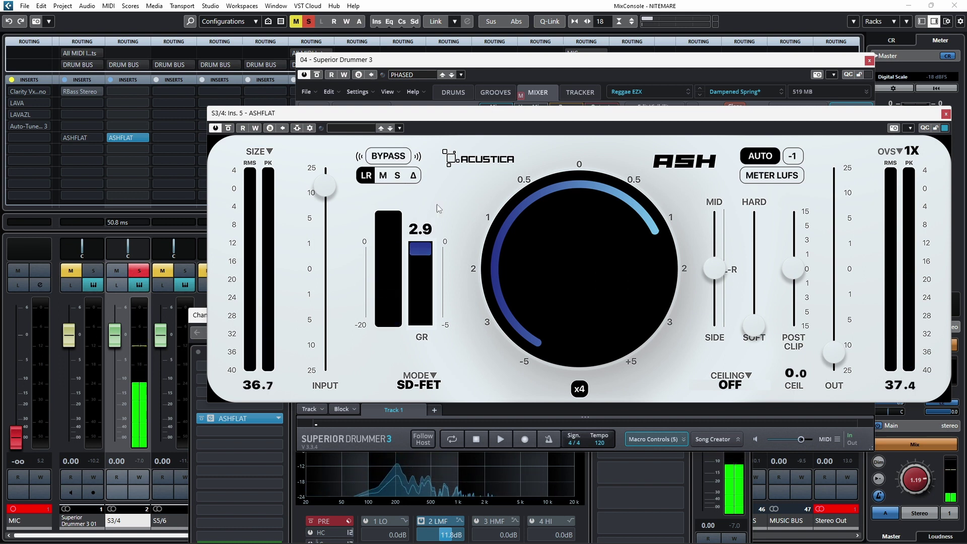
scroll(595, 250, up, 2)
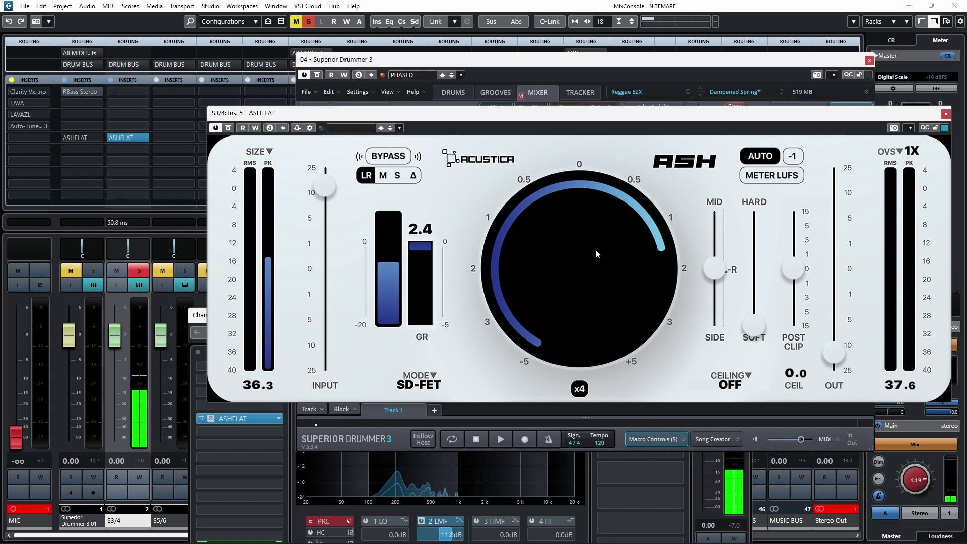
scroll(595, 249, up, 1)
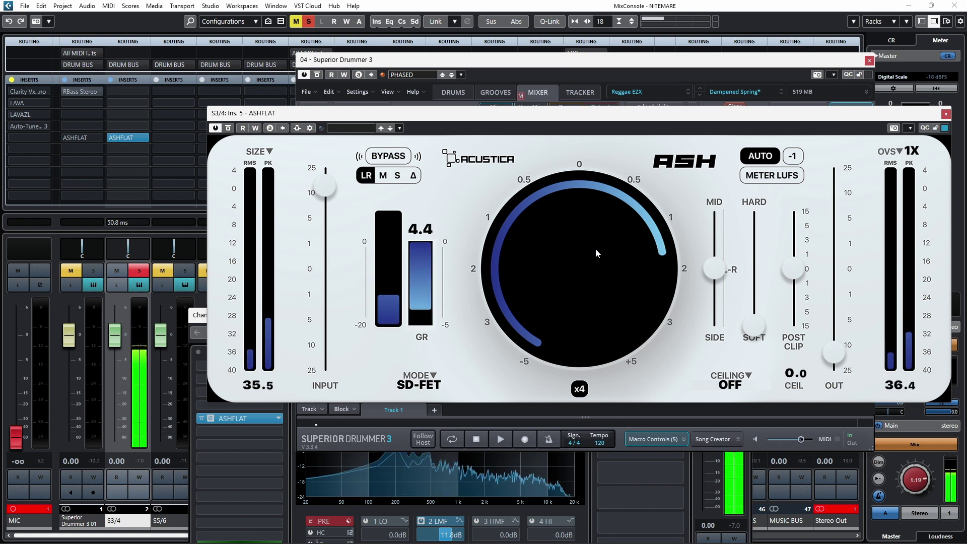
scroll(595, 249, down, 3)
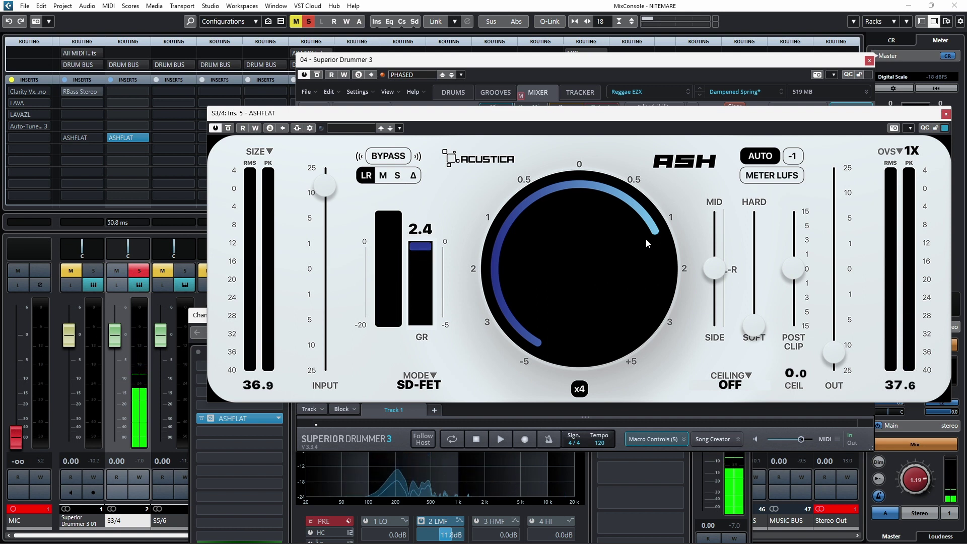
scroll(646, 235, up, 1)
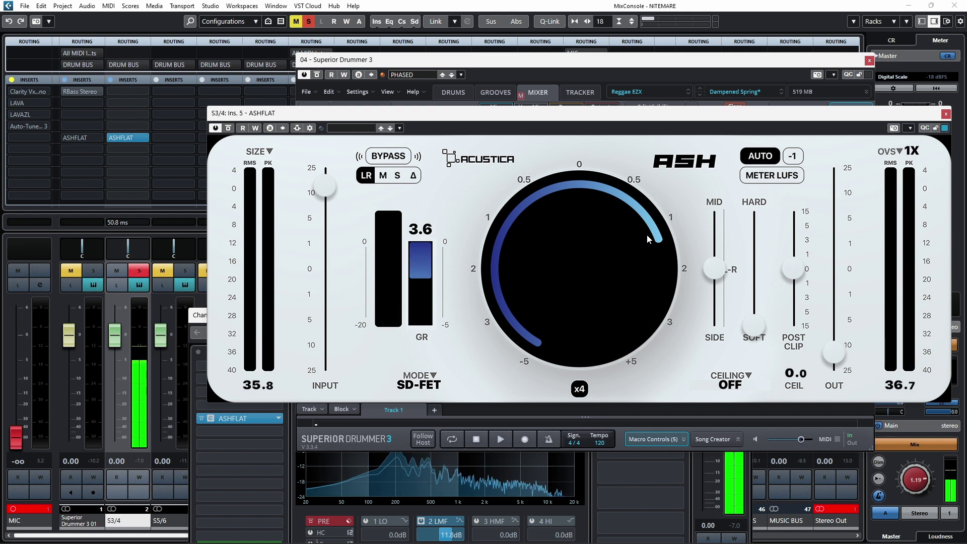
- Pause playback to set the S3/4 ASHFLAT ceiling to Transparent Limiter 1X, and resume playback with Auto gain off
key(space)
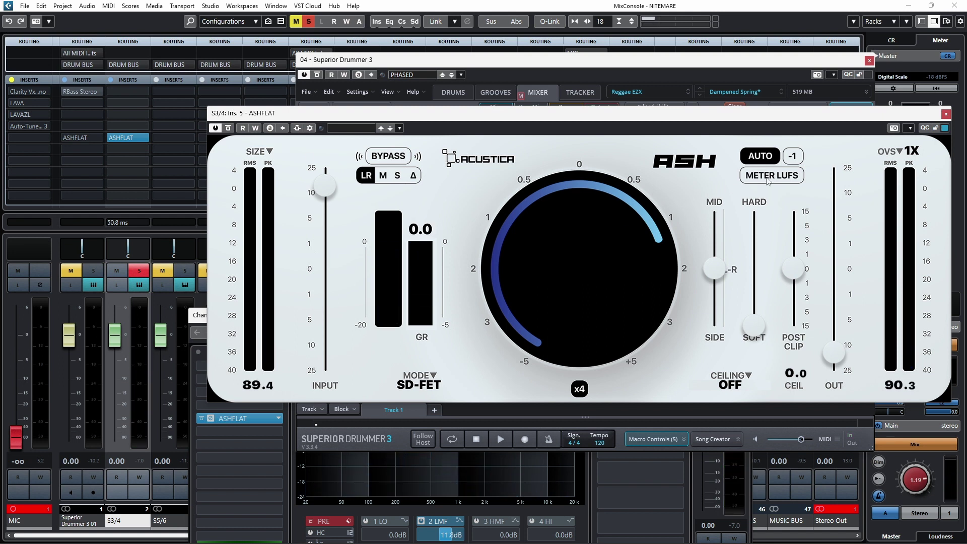
click(746, 379)
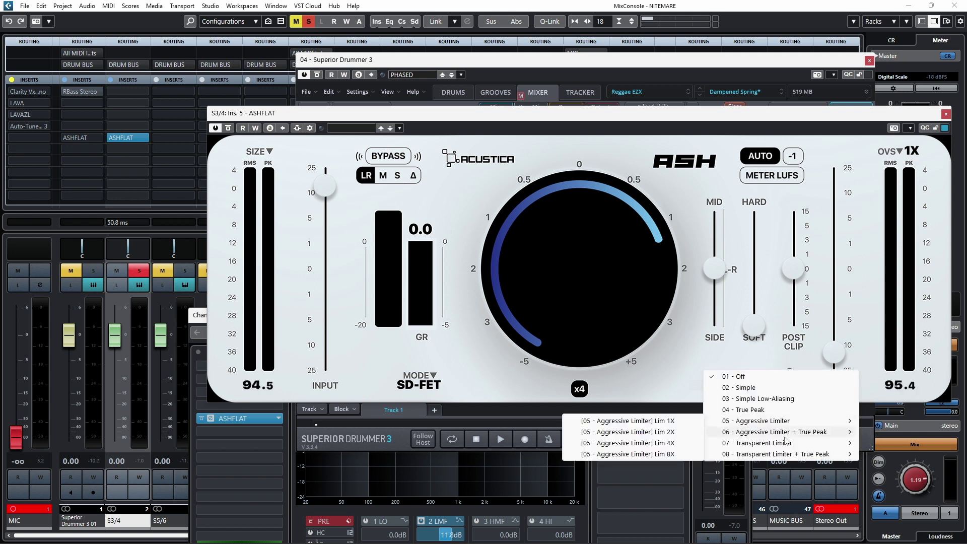
mouse_move(785, 446)
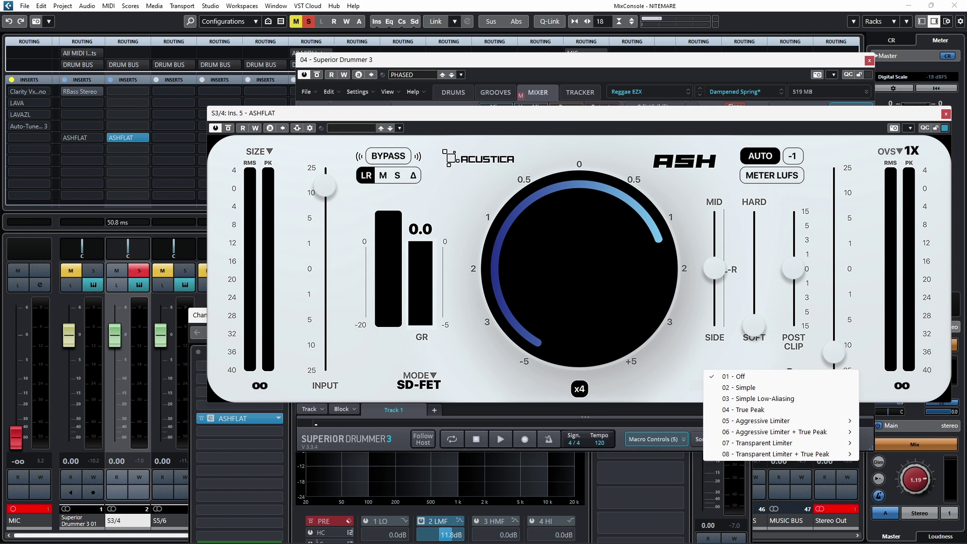
click(784, 446)
key(space)
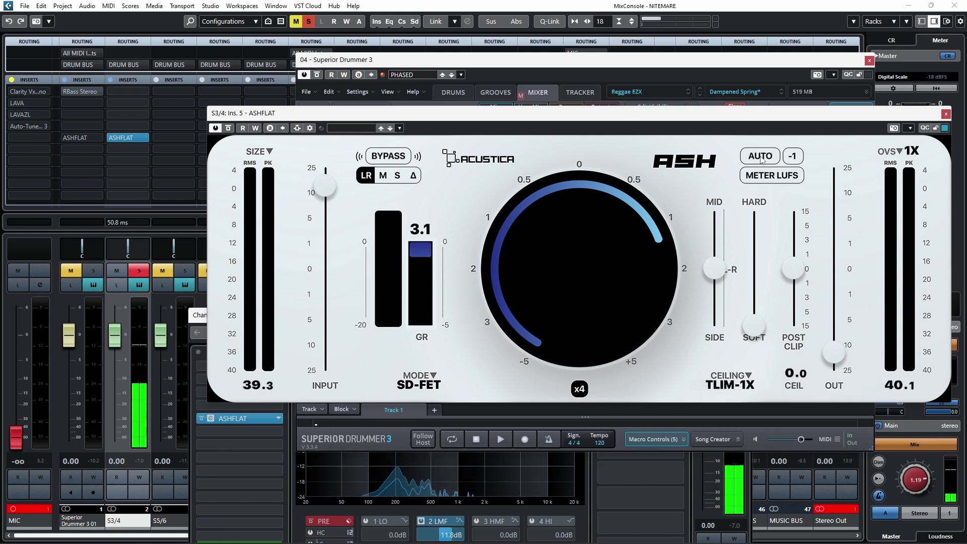
- Raise the S3/4 ASHFLAT Post Clip slider to about +1 and lower the output to about -15
drag(794, 276, 793, 249)
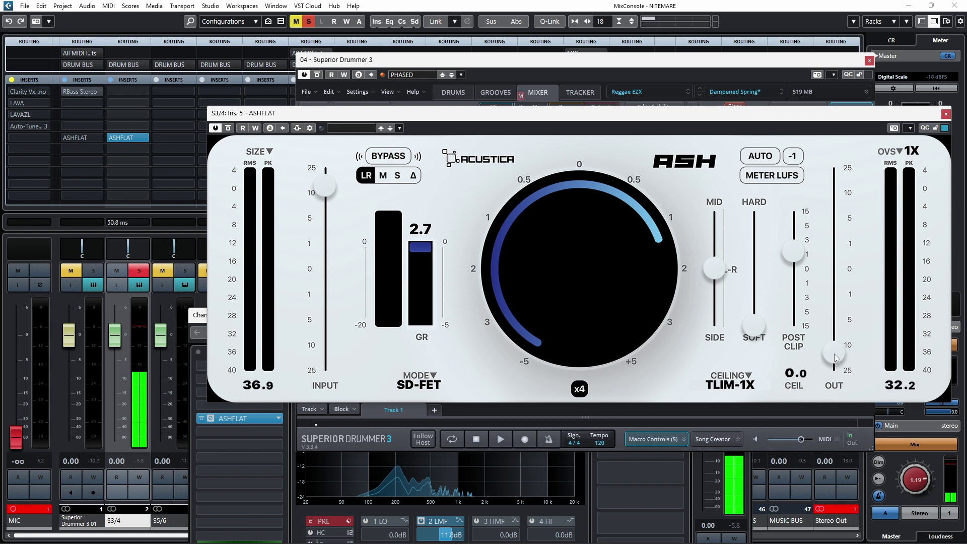
drag(834, 354, 831, 361)
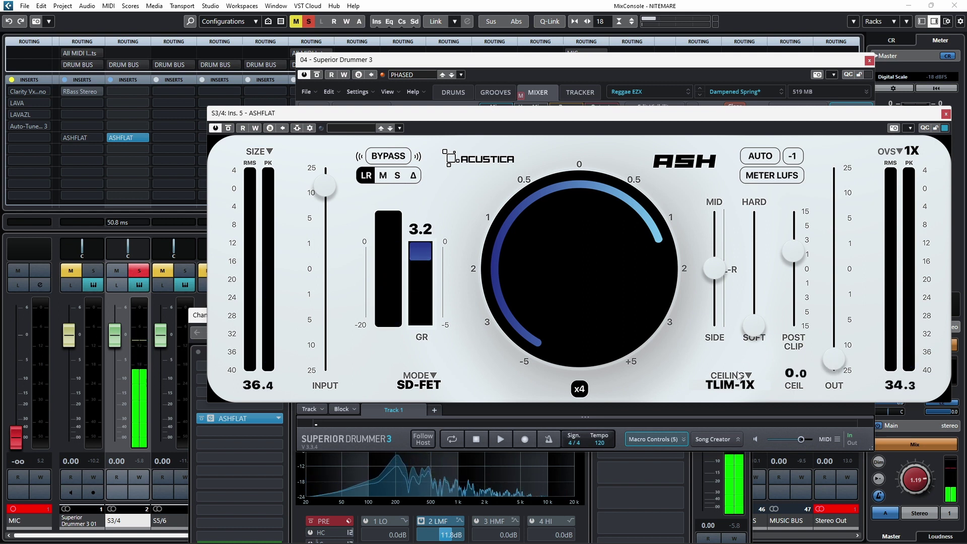
- Compare the S3/4 channel's peak level with ASHFLAT bypassed and active, clearing the peak reading between the two states
click(232, 130)
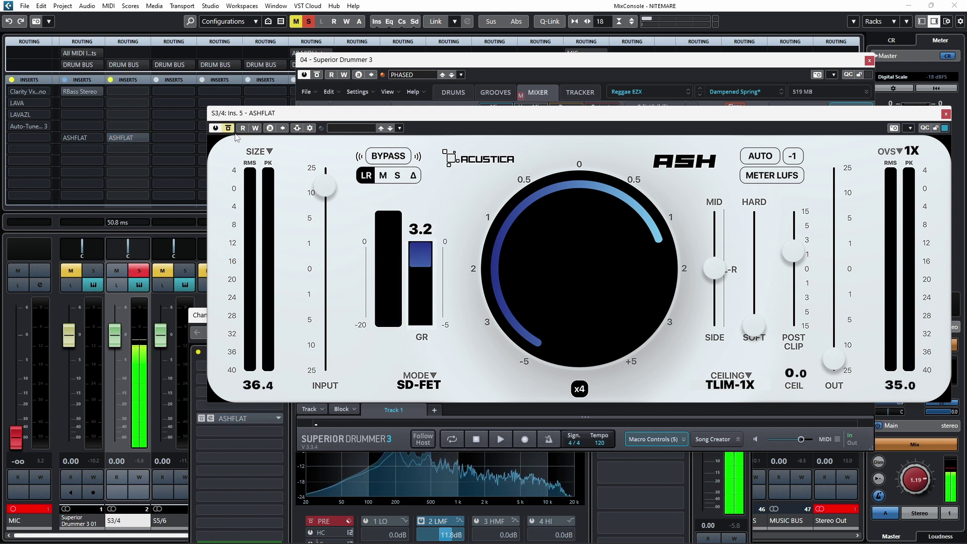
click(140, 458)
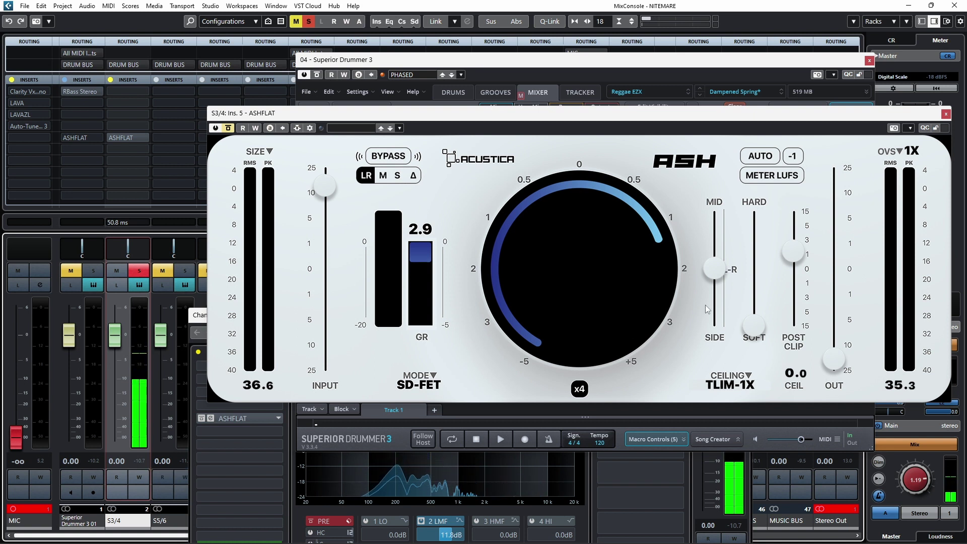
click(228, 139)
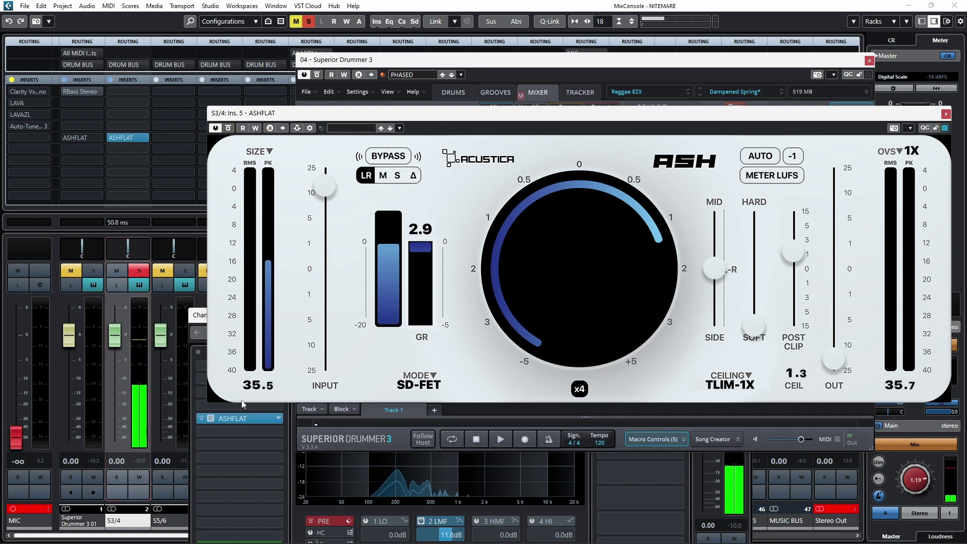
click(141, 460)
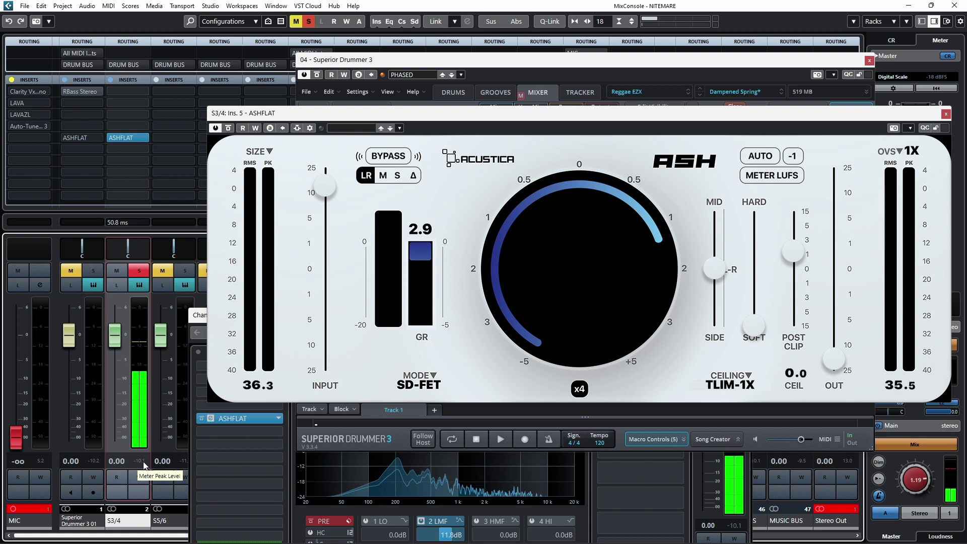
click(395, 159)
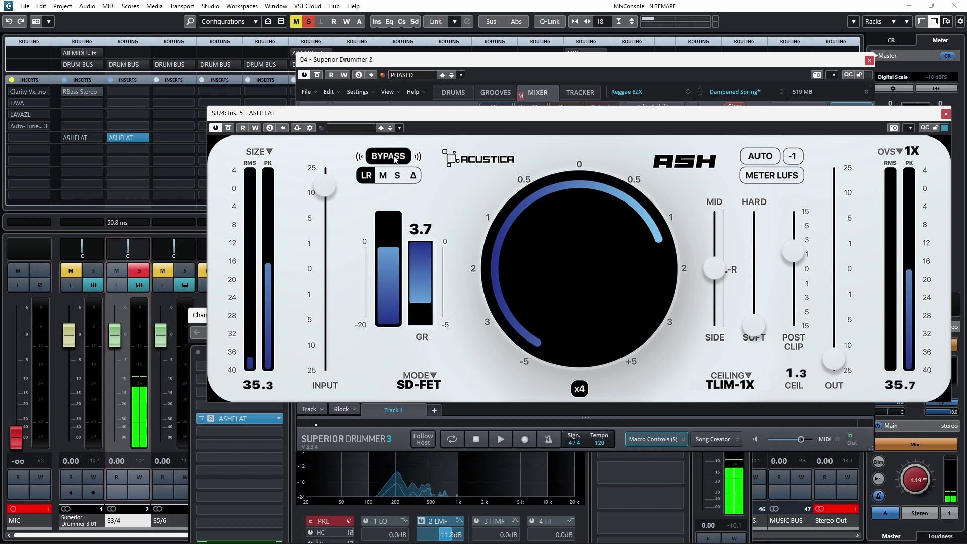
click(395, 157)
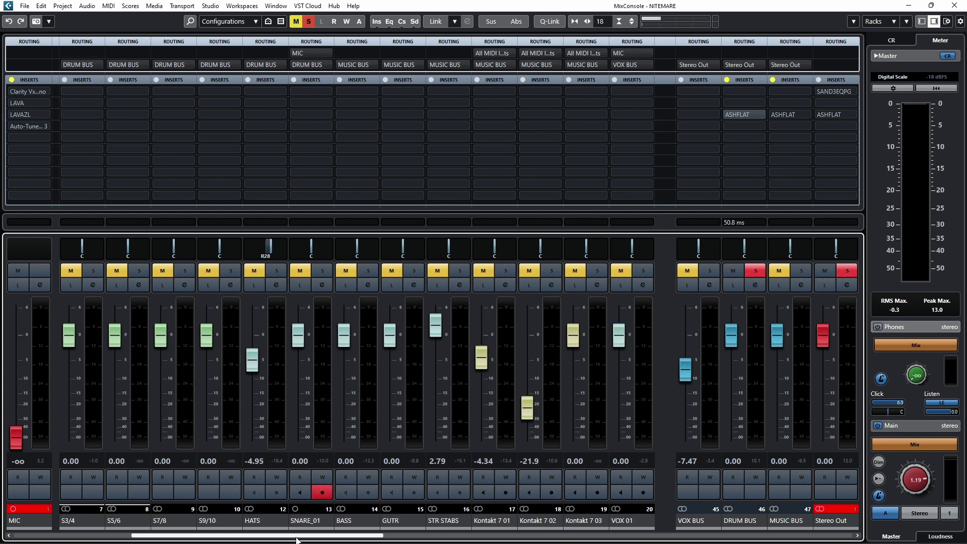
- Insert ASH in the fifth insert slot of the STR STABS channel and move its window clear of the faders
click(465, 141)
text(A)
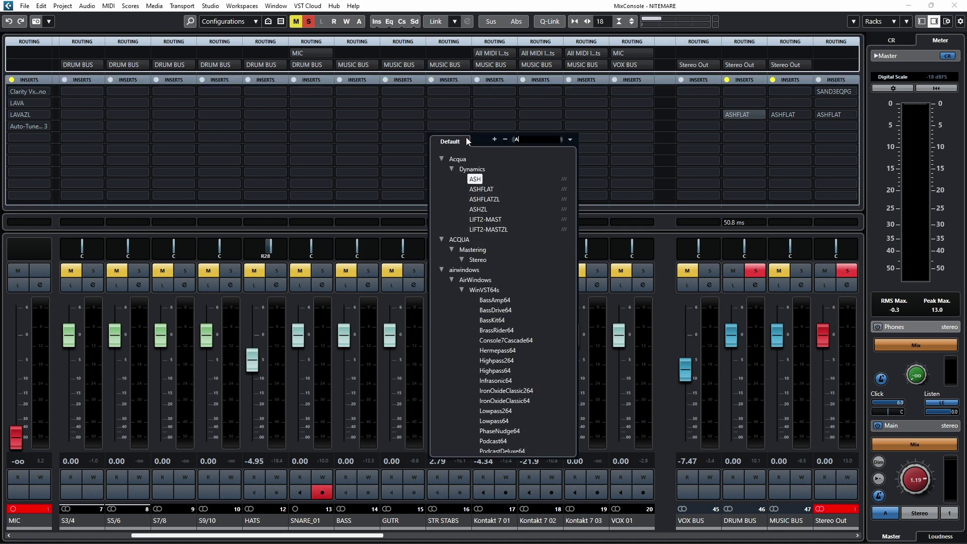
text(SH)
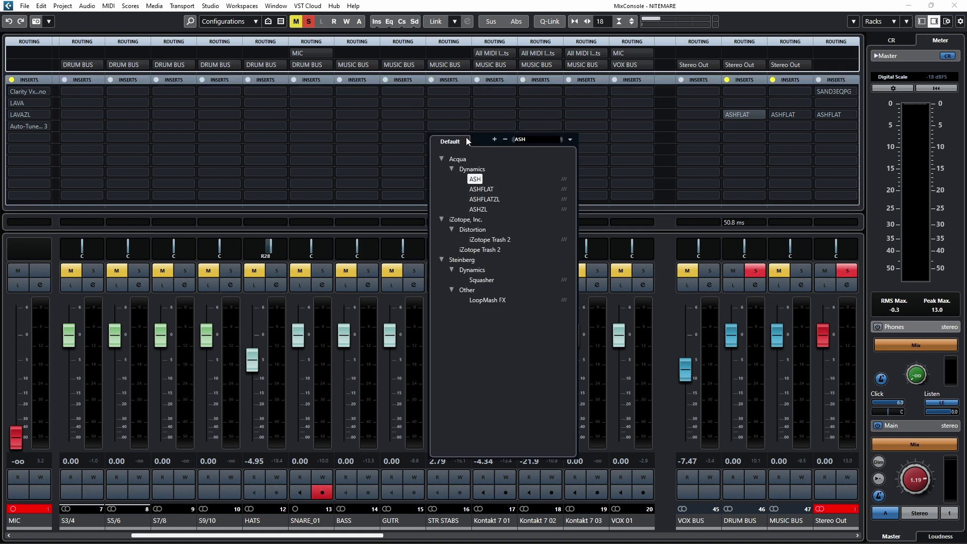
click(476, 180)
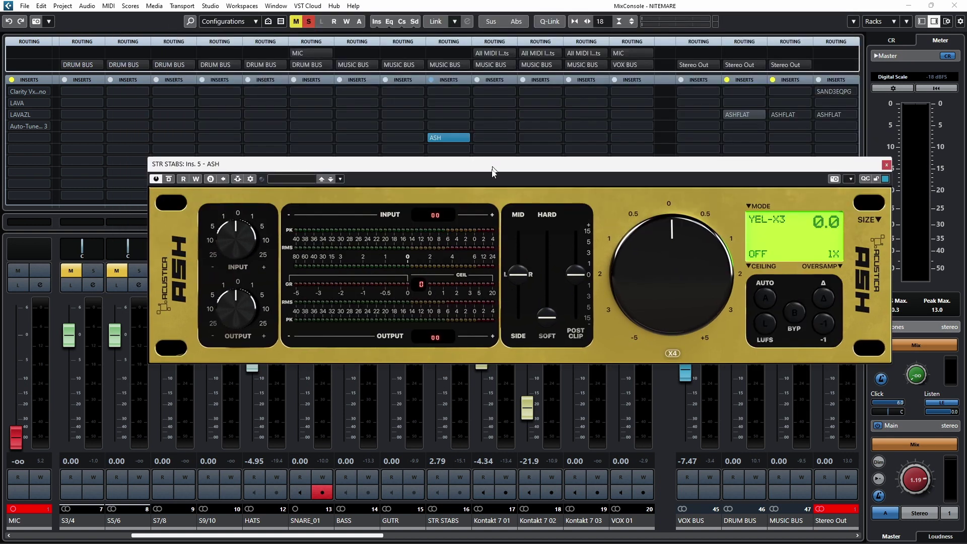
drag(468, 176, 471, 51)
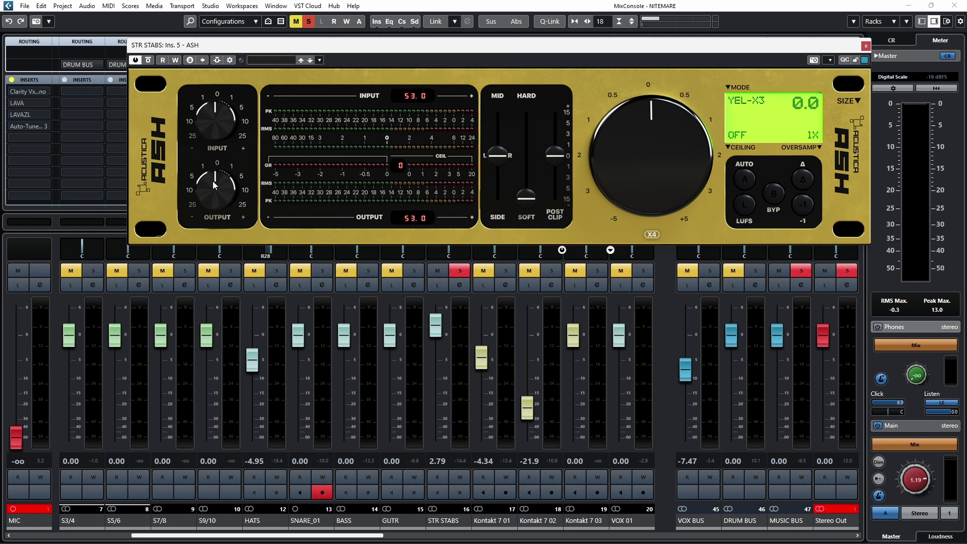
- Set the STR STABS ASH output to about -15 and input to about +15, comparing the result with the plugin bypassed
drag(211, 189, 195, 213)
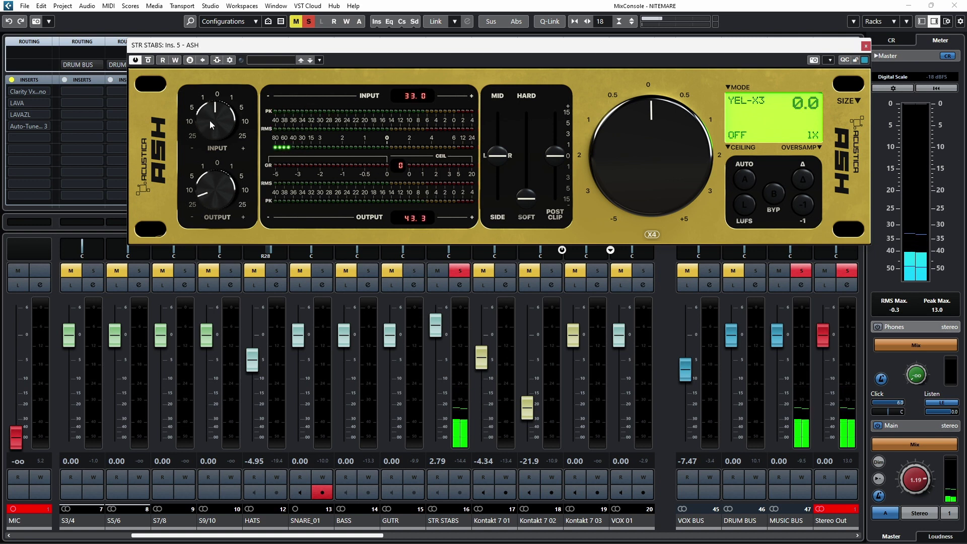
drag(214, 114, 235, 101)
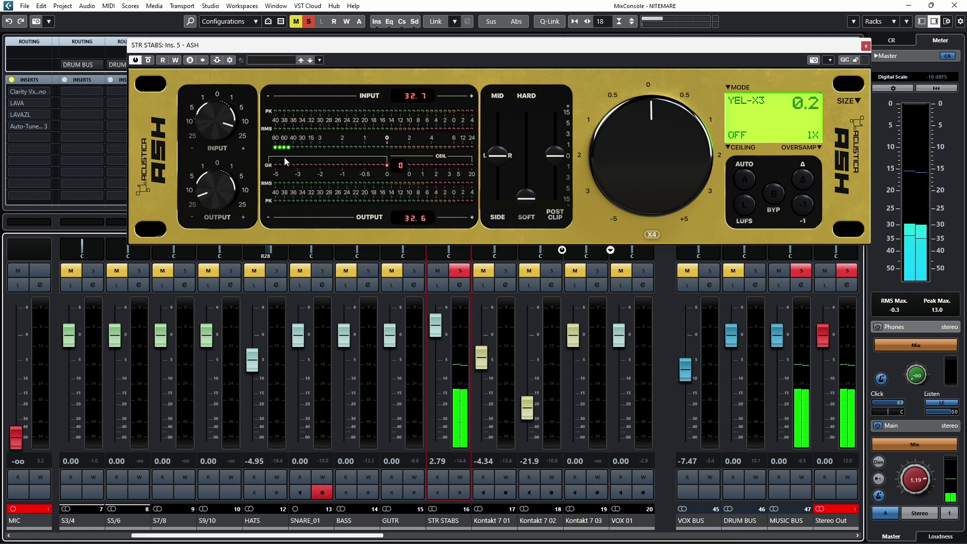
click(148, 61)
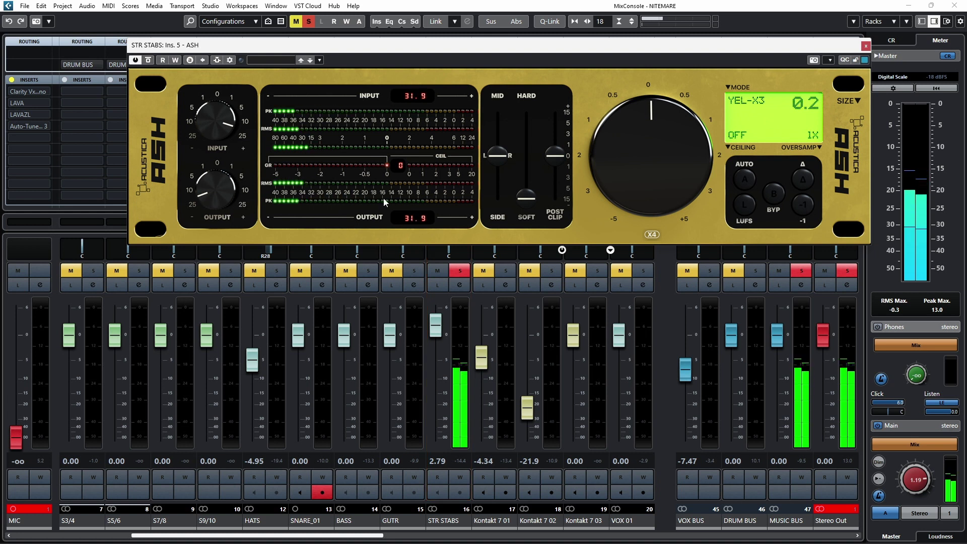
- Enable Auto gain in the STR STABS ASH and set its main knob to about +0.8
drag(621, 168, 635, 160)
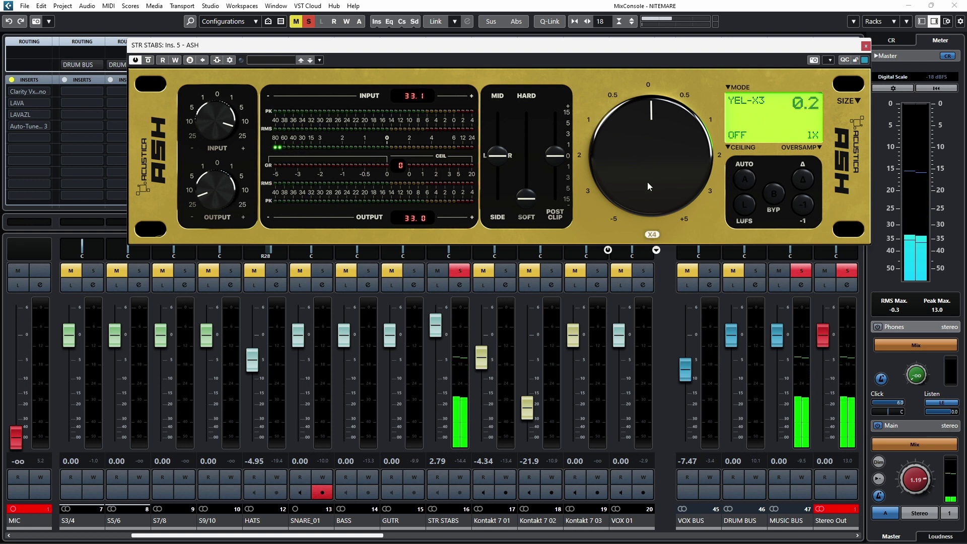
drag(642, 162, 663, 161)
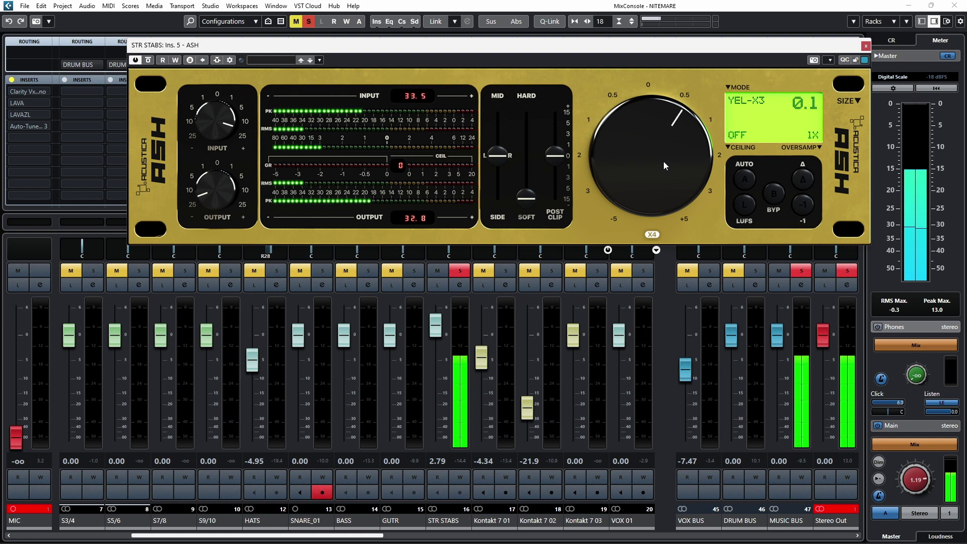
click(744, 179)
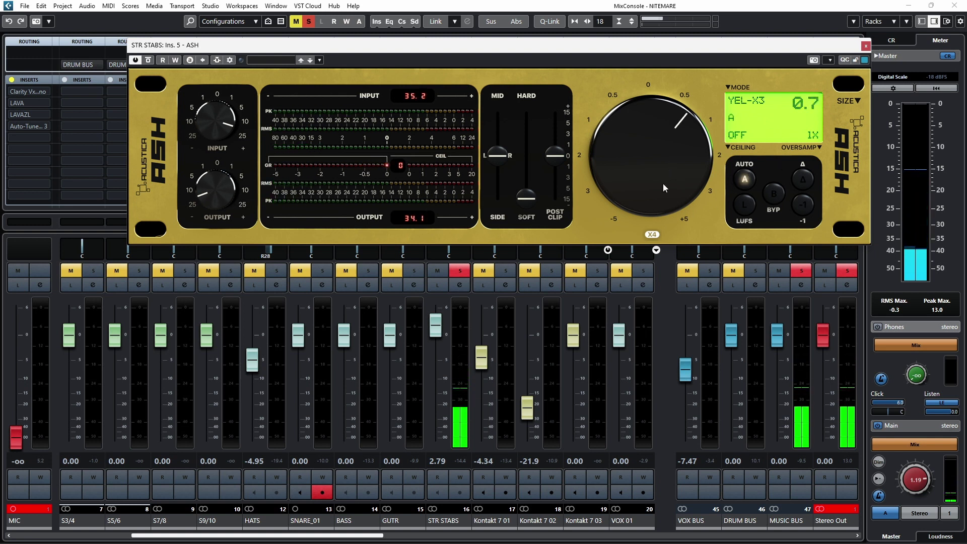
drag(663, 184, 669, 181)
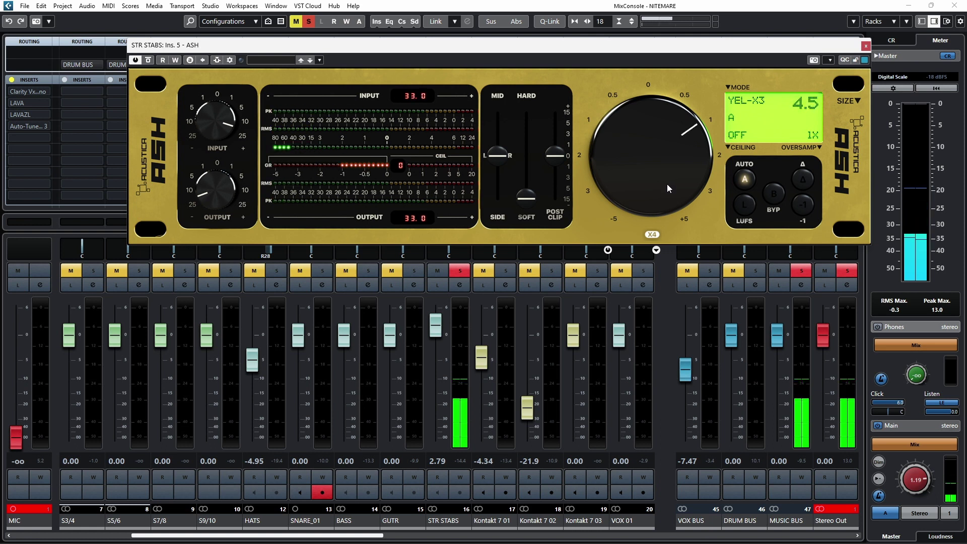
scroll(666, 189, down, 7)
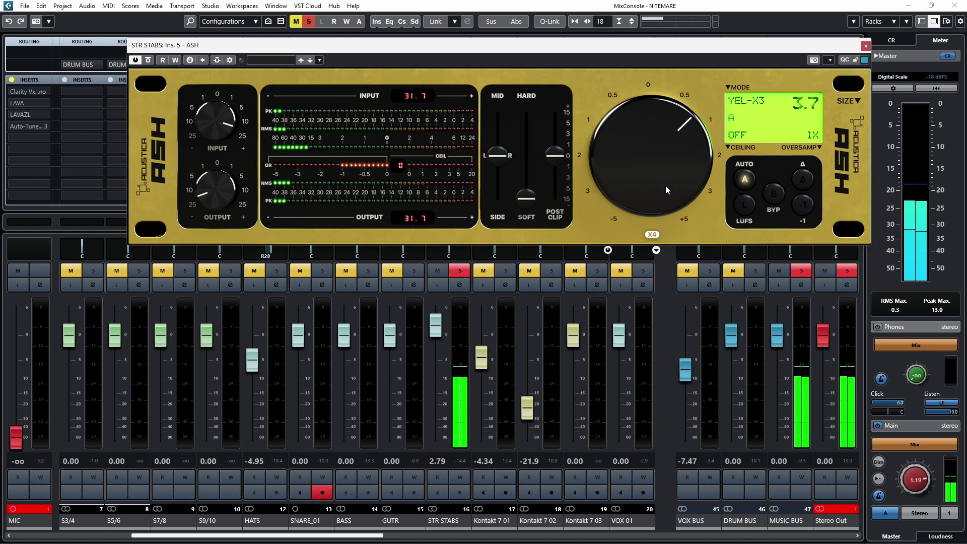
- Switch the STR STABS ASH to the Yellow X Custom (+6) mode and enable delta listening
scroll(666, 189, down, 7)
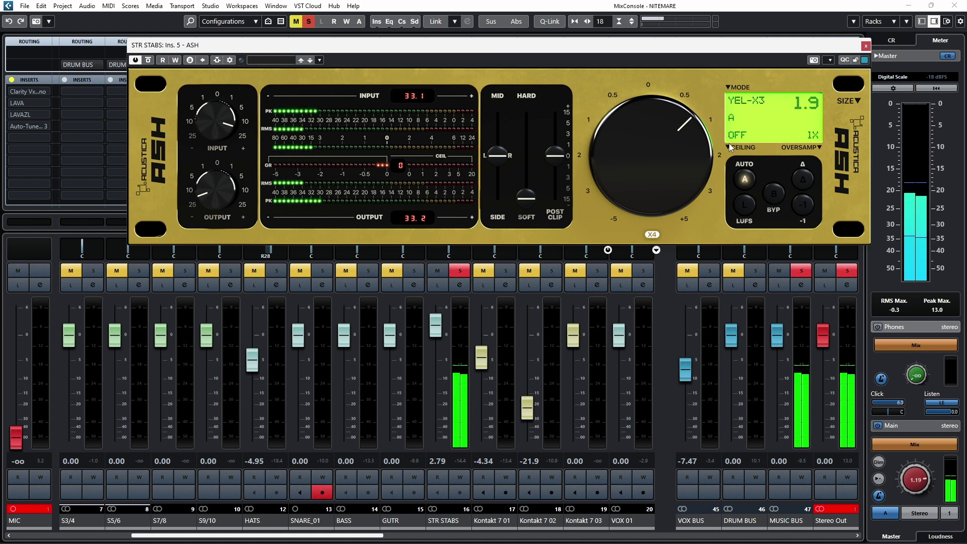
click(731, 94)
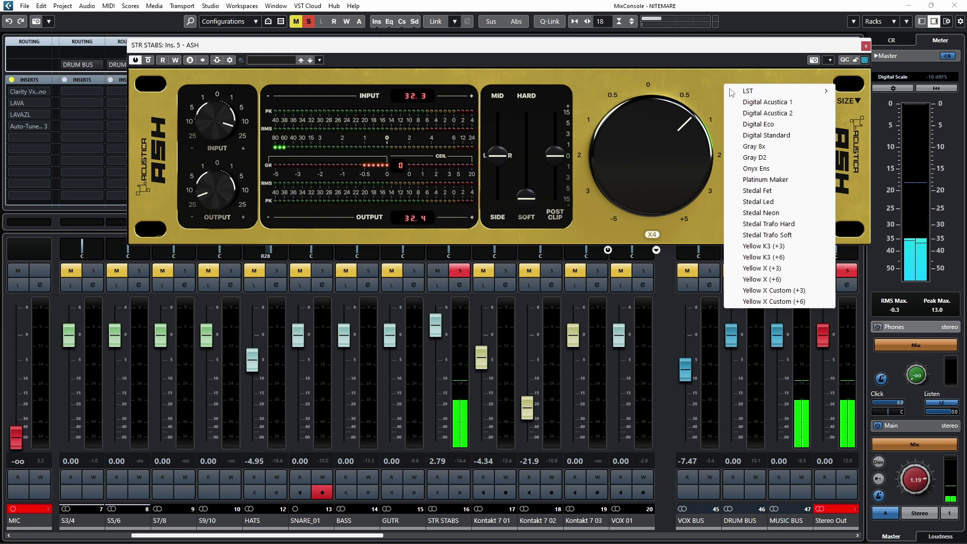
click(772, 301)
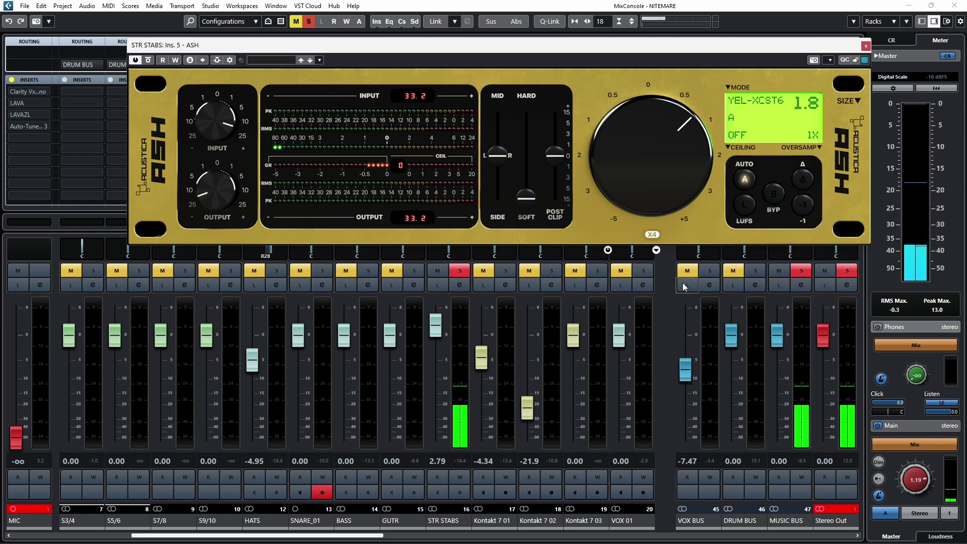
click(803, 179)
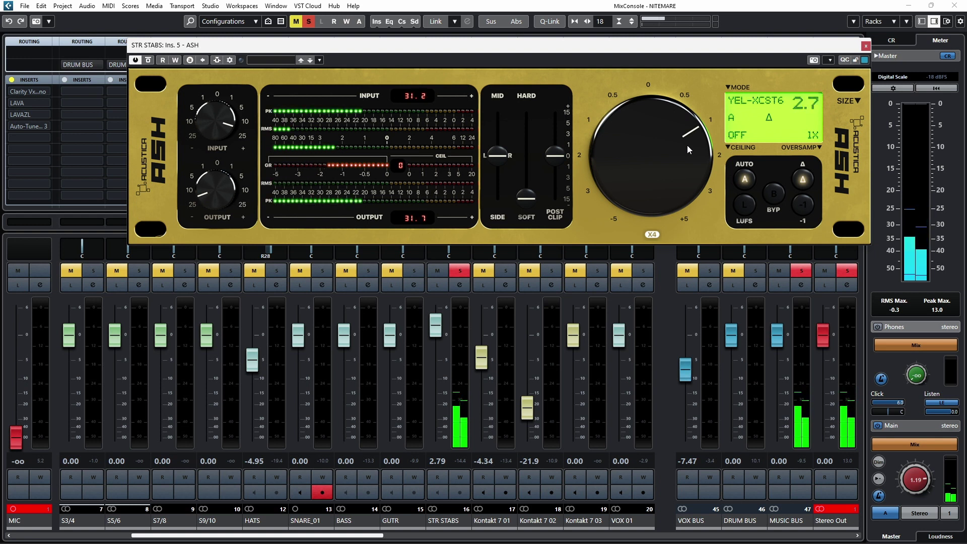
- Audition the delta signal of the ASH in Digital Acustica 1 mode, followed by Digital Acustica 2 mode
click(729, 89)
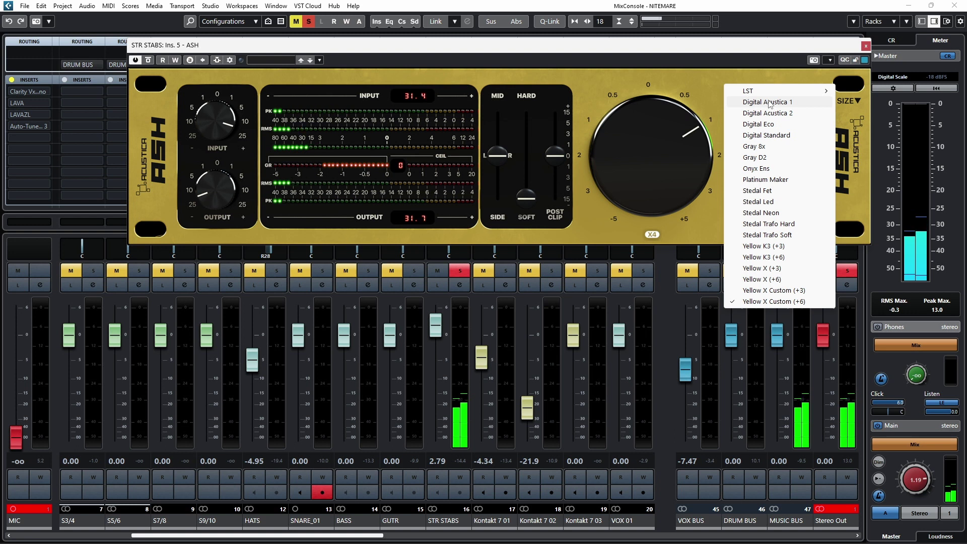
click(770, 103)
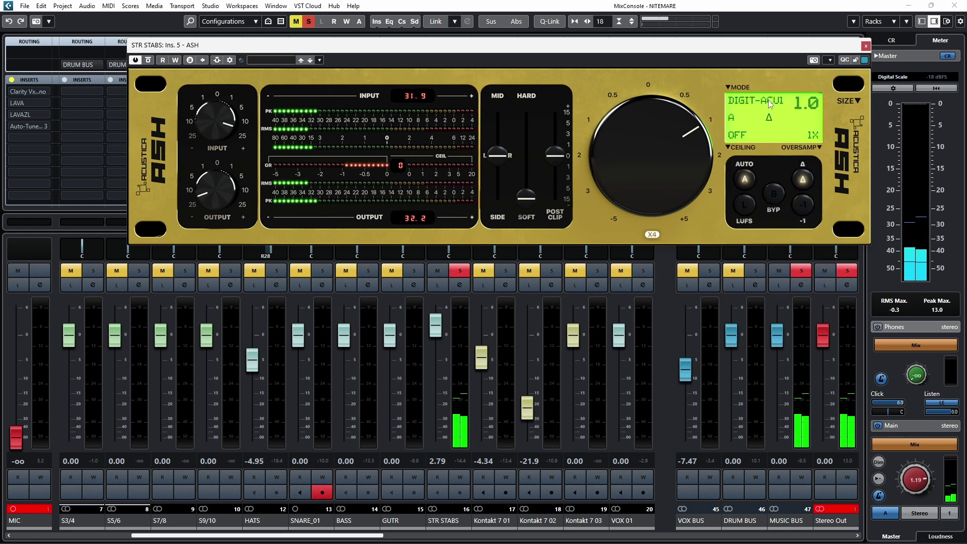
click(729, 90)
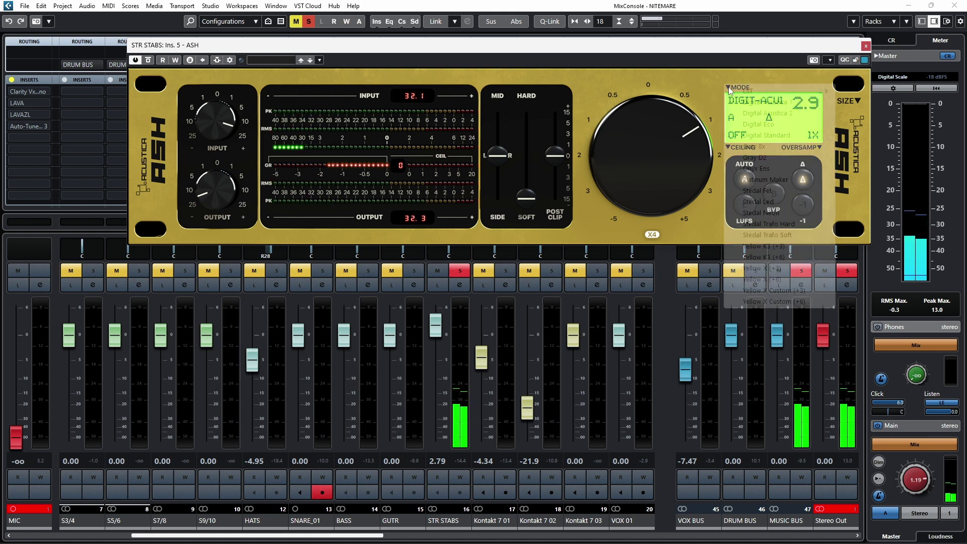
click(738, 113)
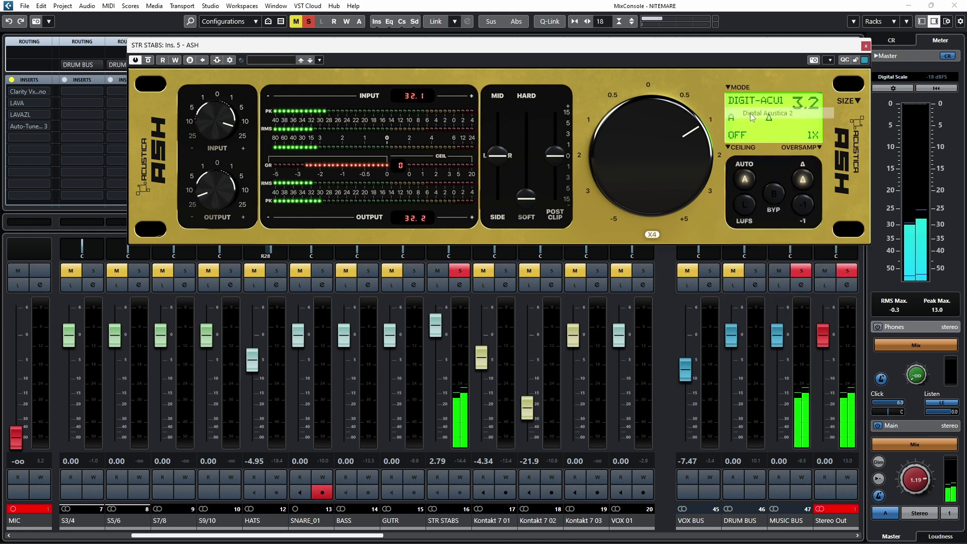
- Audition the delta signal of the ASH in Digital Eco mode, followed by Digital Standard mode
click(729, 88)
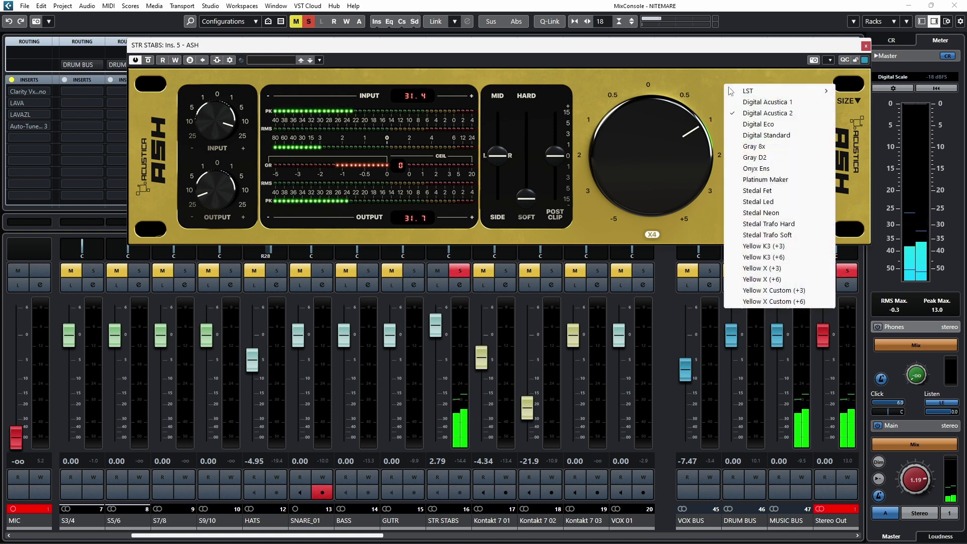
click(763, 125)
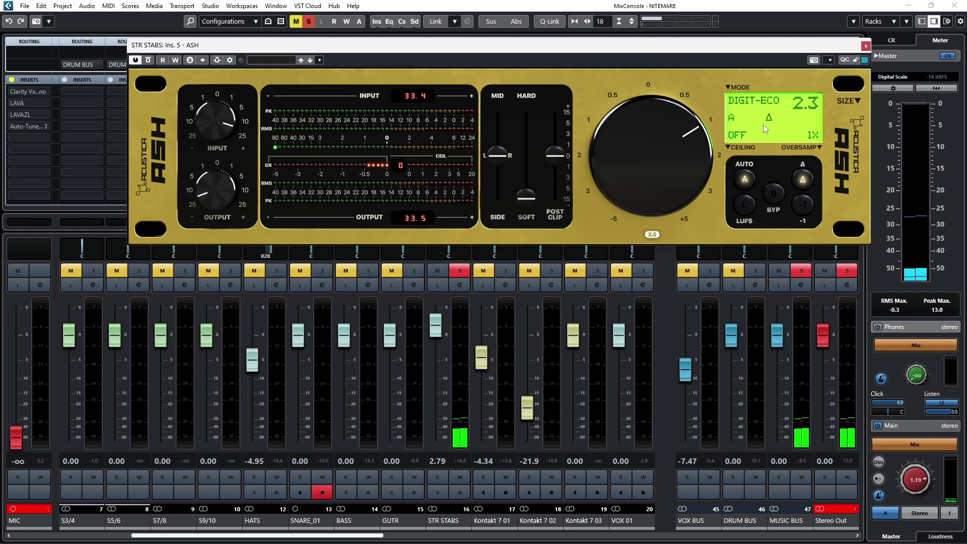
click(729, 89)
click(729, 90)
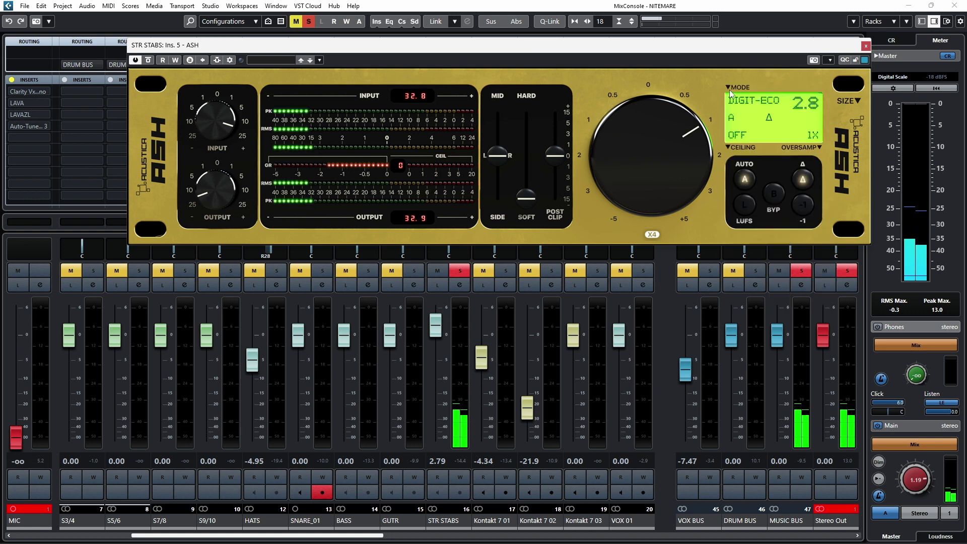
click(729, 89)
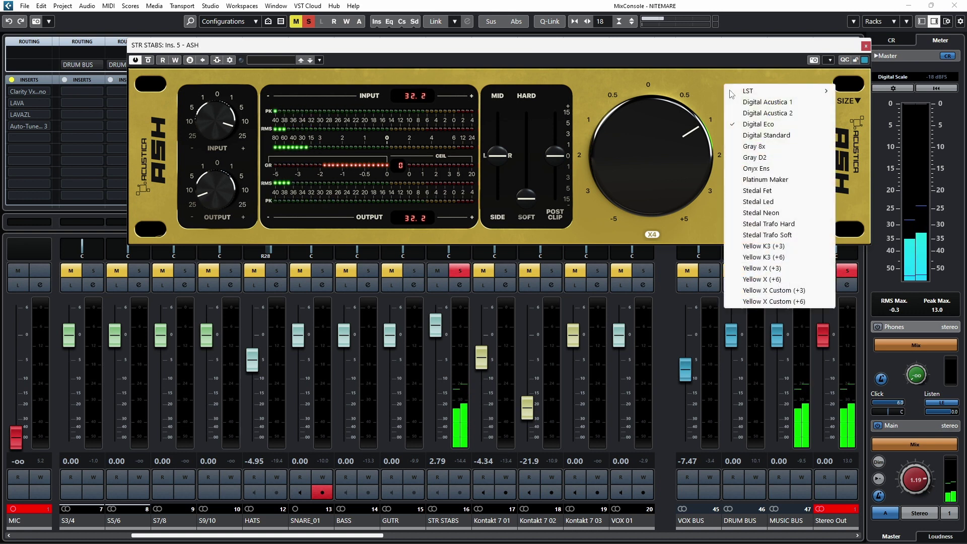
click(763, 134)
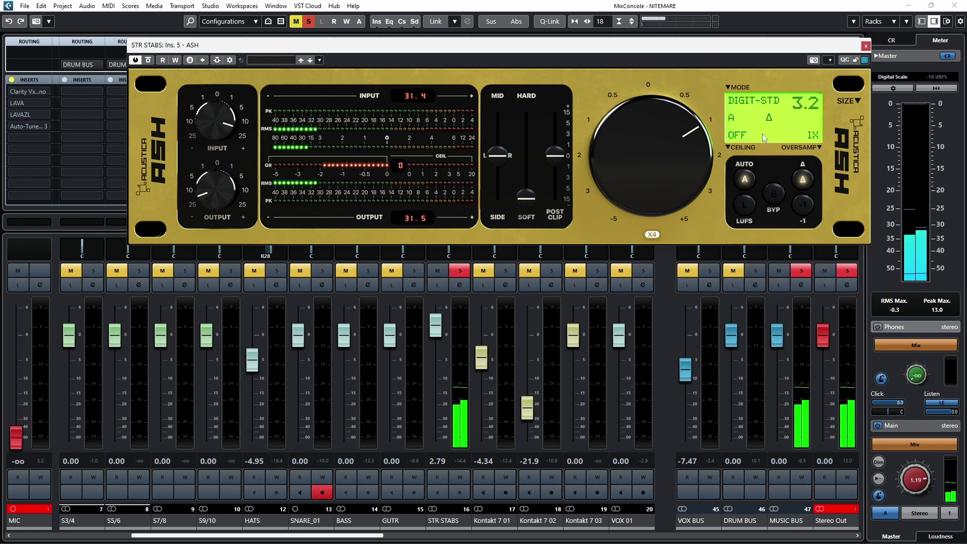
- Compare the delta signal of the Gray 8x mode with Digital Acustica 1, ending back on Gray 8x
click(730, 90)
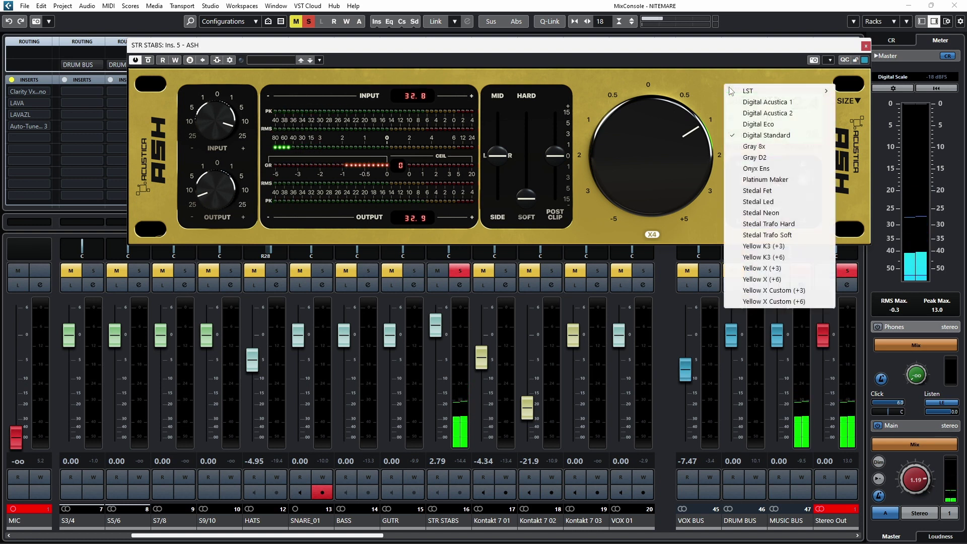
click(762, 146)
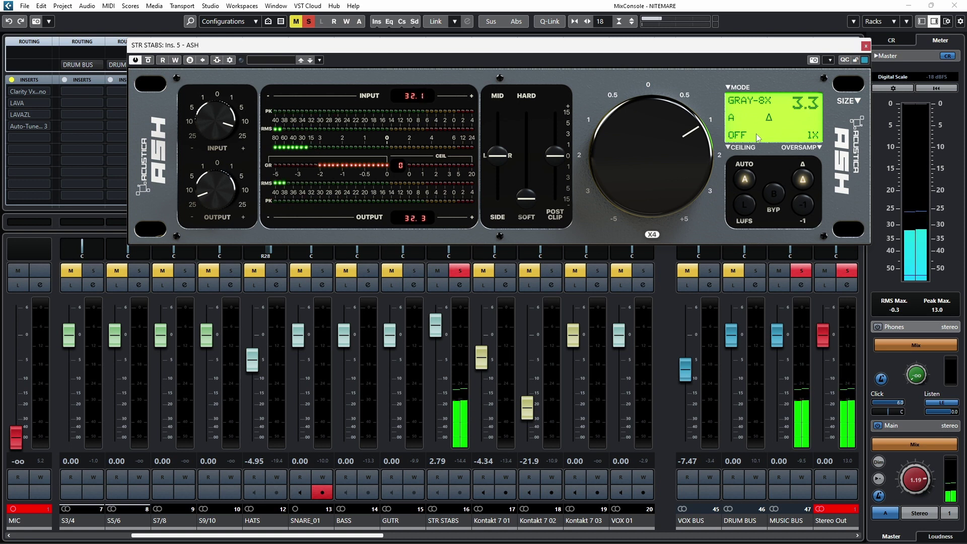
click(730, 88)
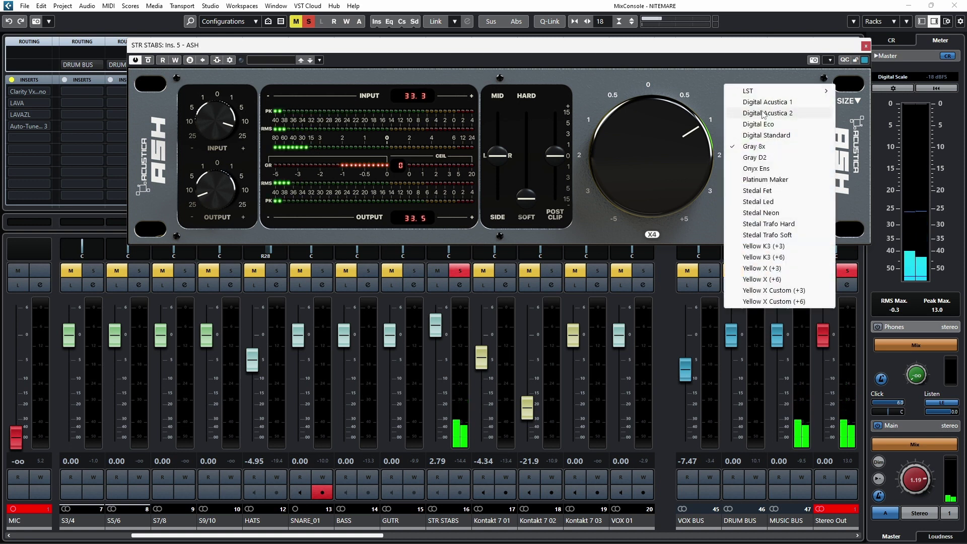
click(734, 101)
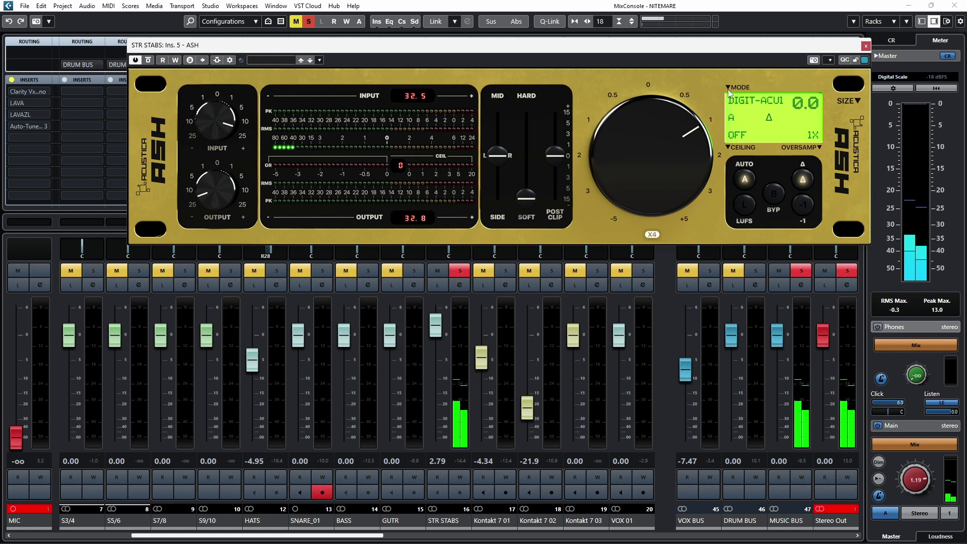
click(730, 90)
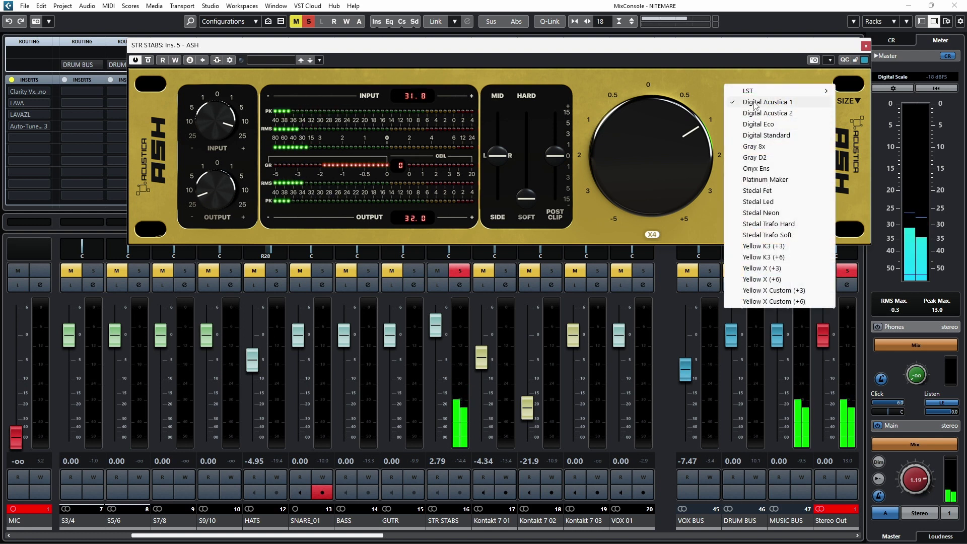
click(763, 147)
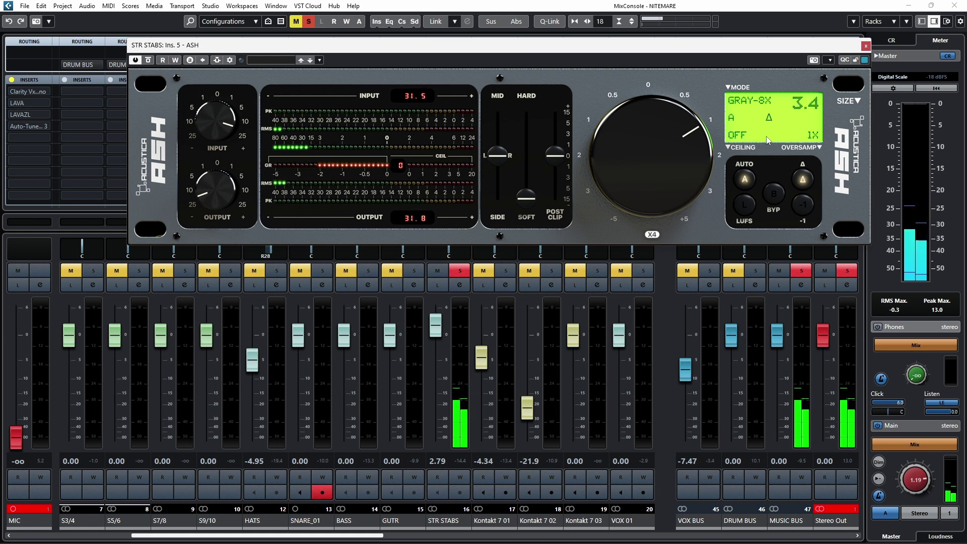
- Audition the delta signal of the ASH through the Yellow K3 (+3), Platinum Maker and Onyx Ens modes in turn
click(729, 89)
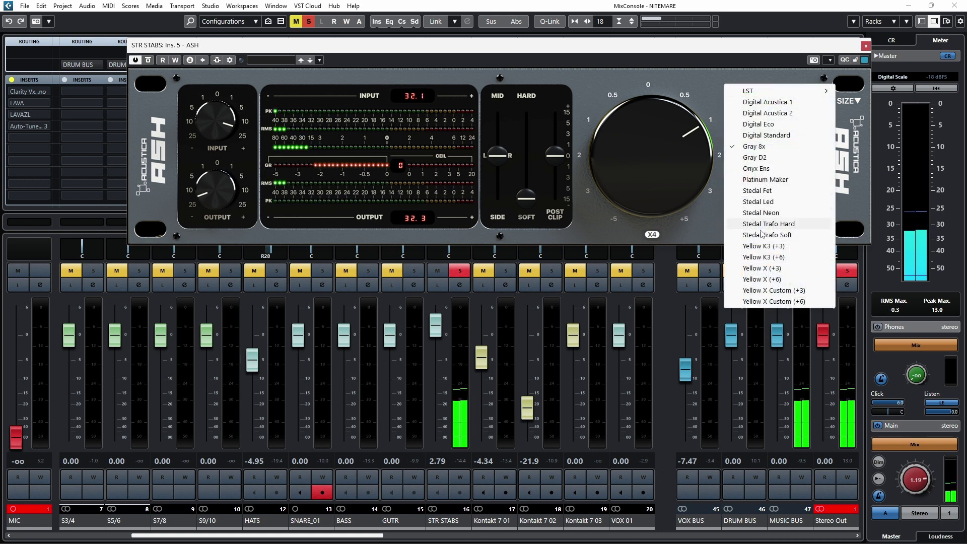
click(766, 248)
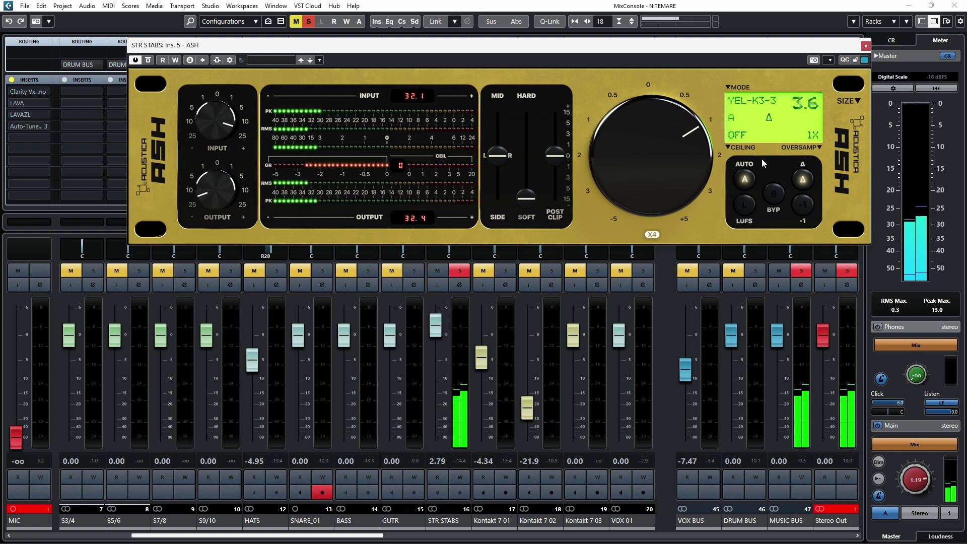
click(728, 89)
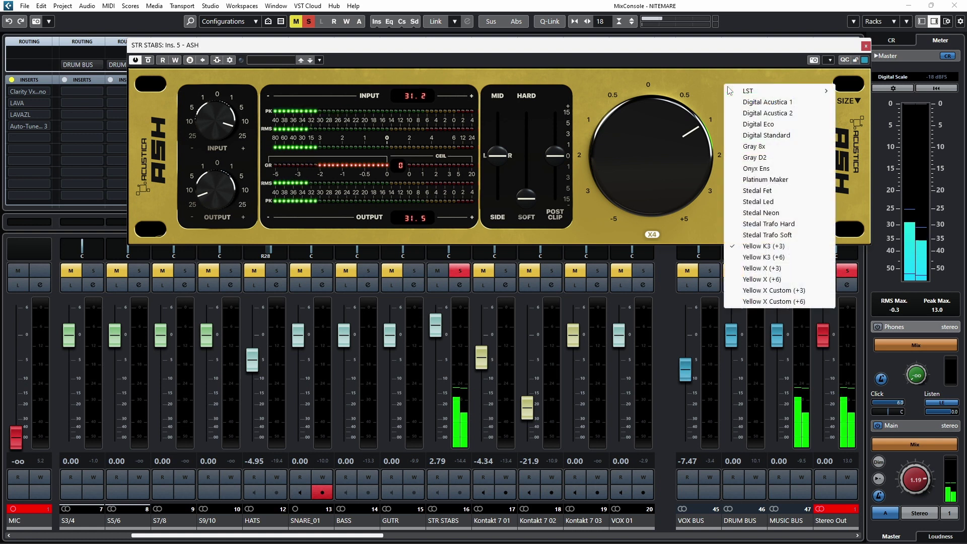
click(772, 181)
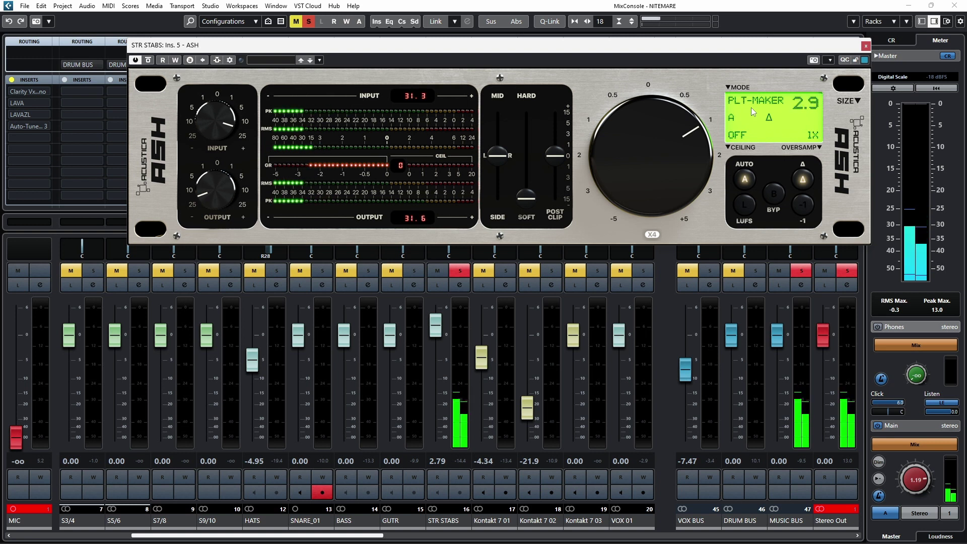
click(729, 91)
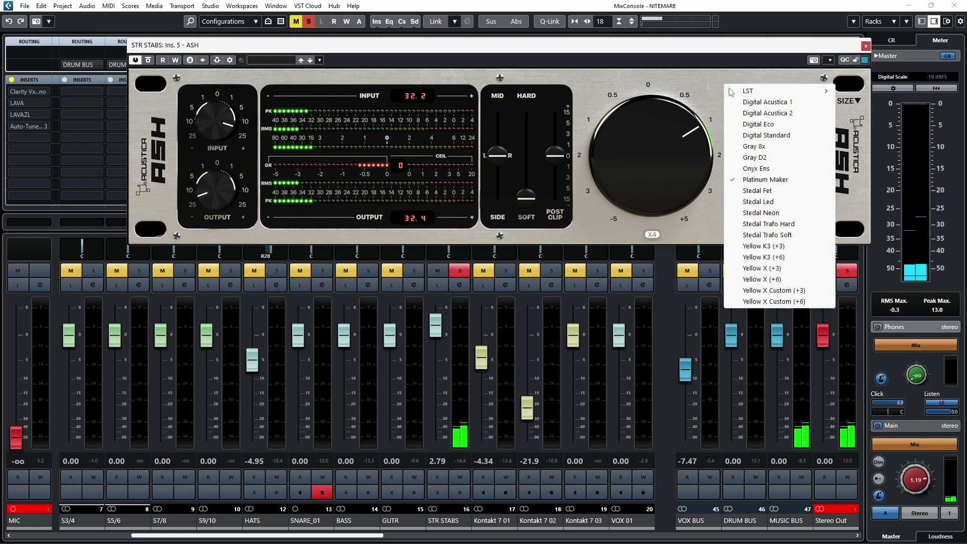
click(756, 168)
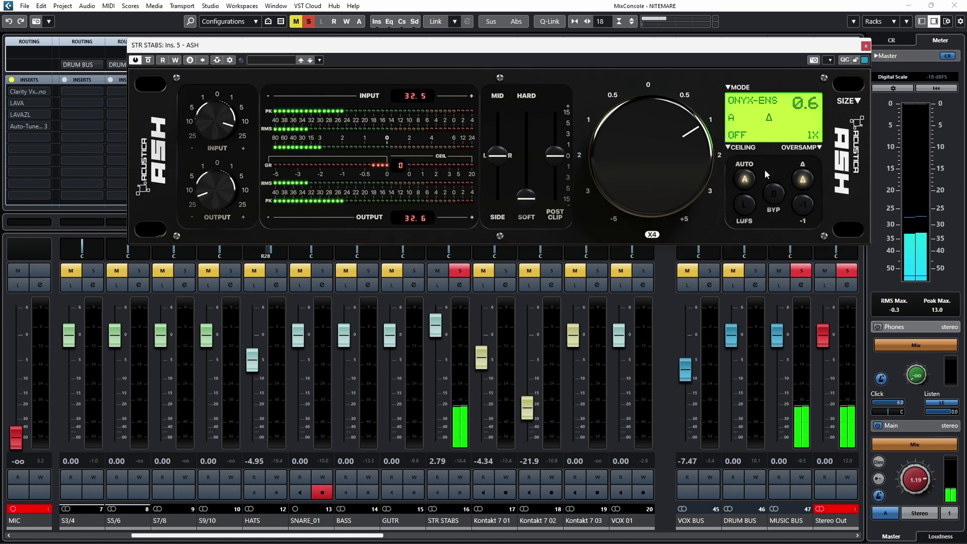
- Audition the delta signal of the ASH through the Stedal Fet, Stedal Led and Stedal Neon modes in turn
click(729, 92)
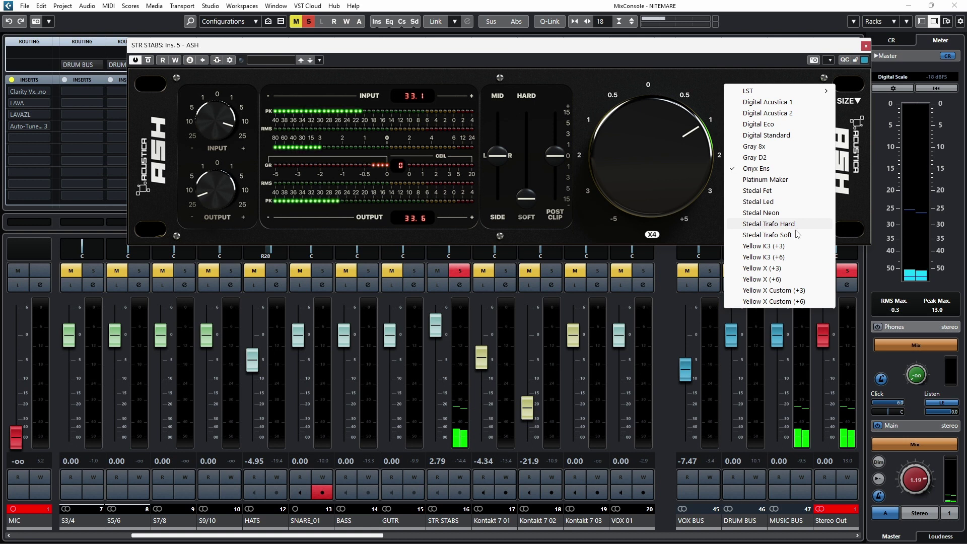
click(756, 191)
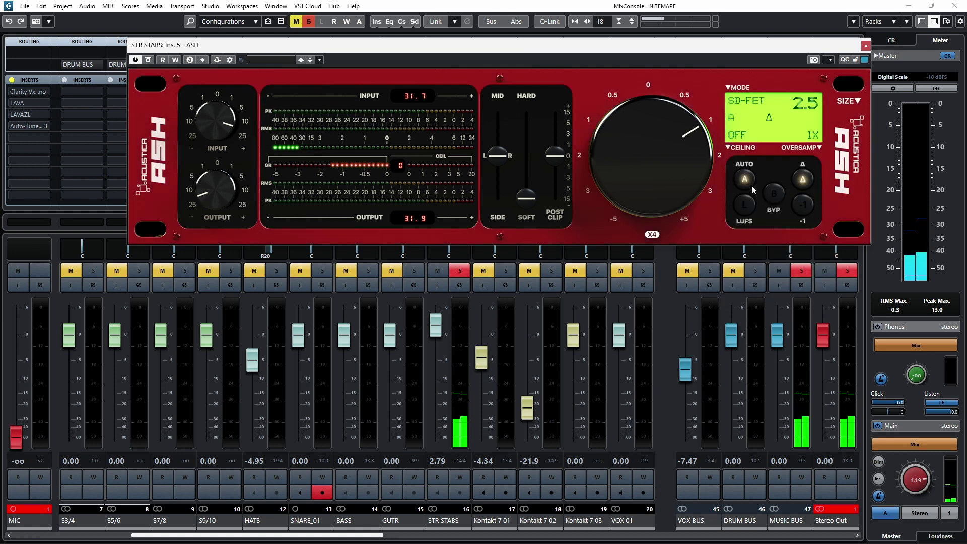
click(729, 89)
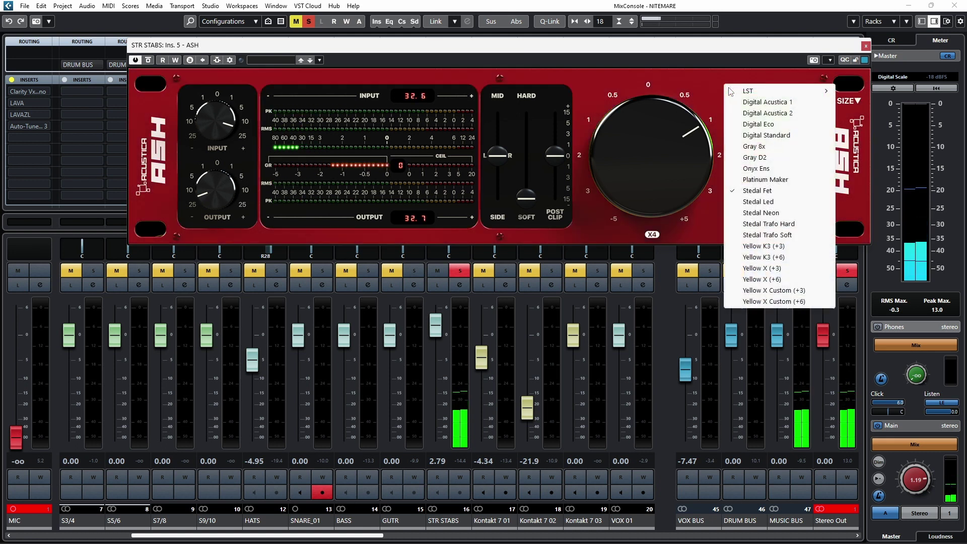
click(767, 204)
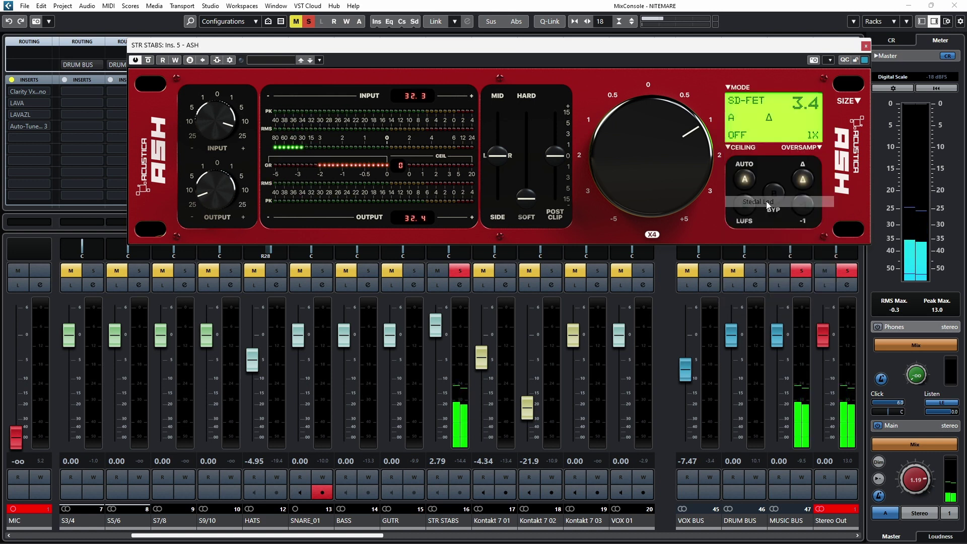
click(728, 88)
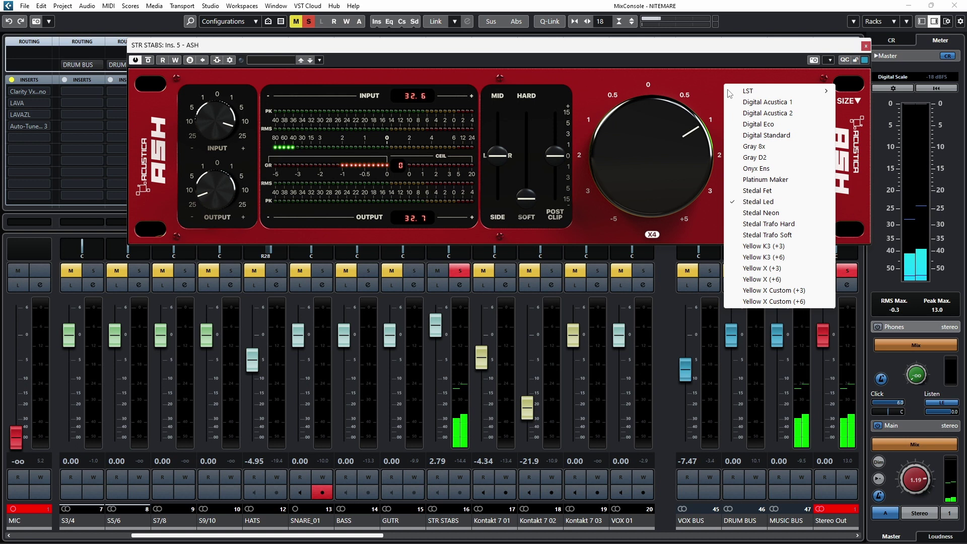
click(767, 213)
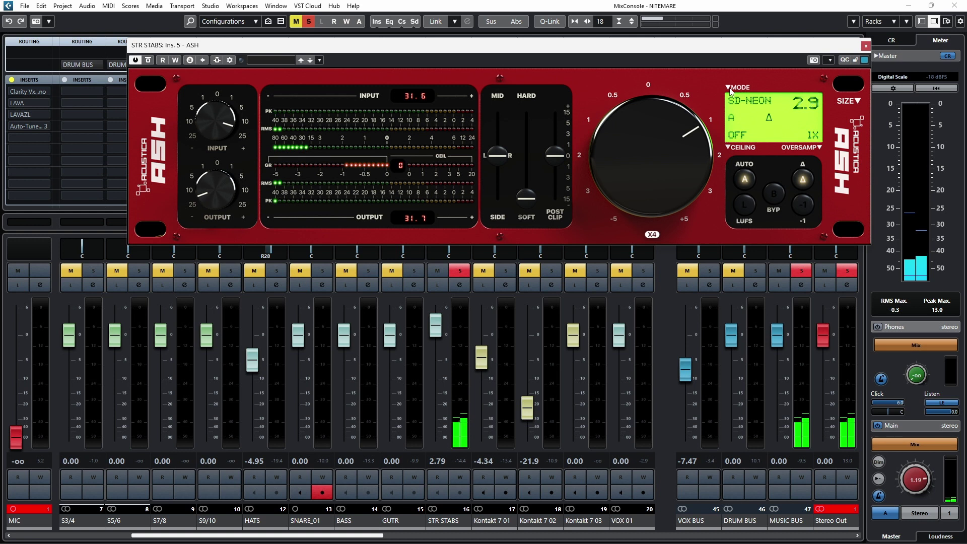
- Audition the Stedal Trafo Hard mode and switch the ASH to Stedal Trafo Soft
click(731, 91)
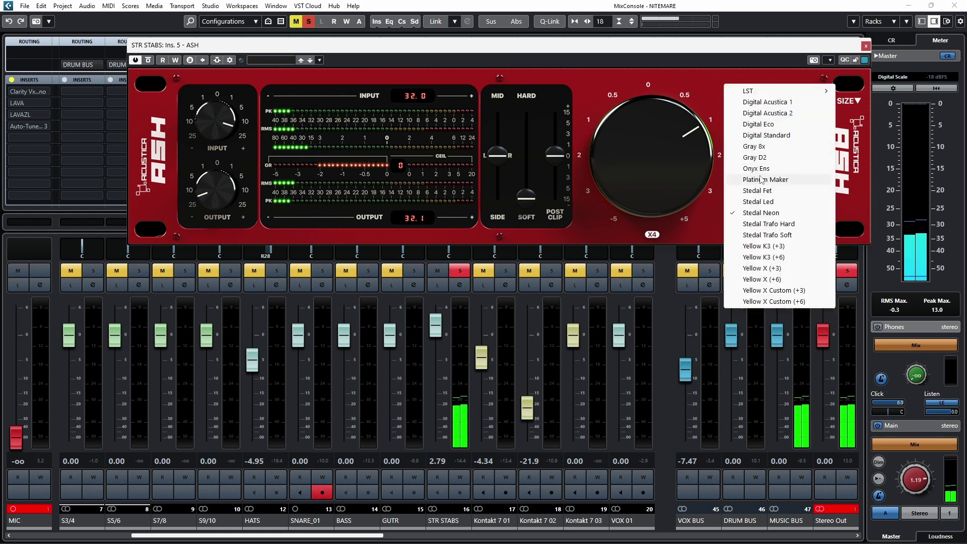
click(791, 225)
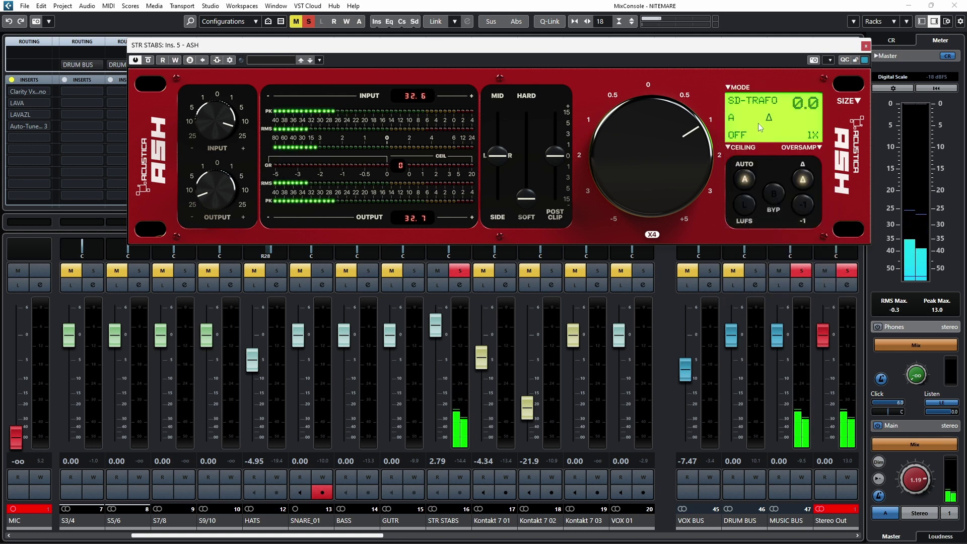
click(731, 89)
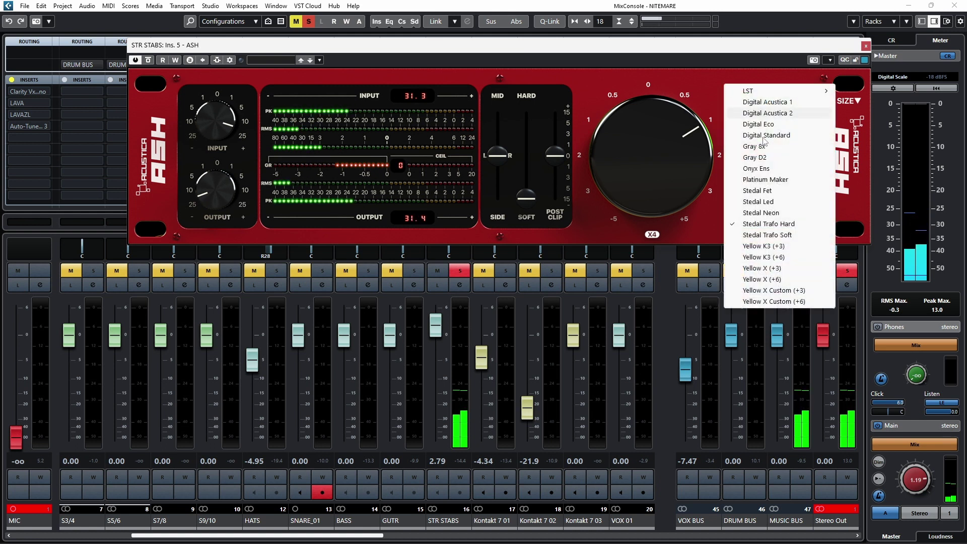
click(777, 236)
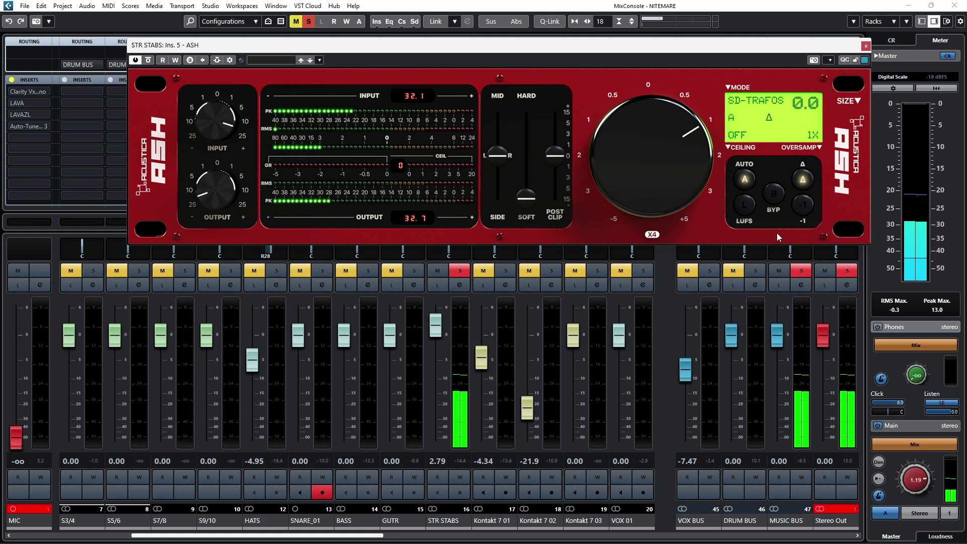
- Audition the delta signal of the ASH on Yellow K3 (+3) and Yellow K3 (+6), returning to Yellow K3 (+3)
click(730, 91)
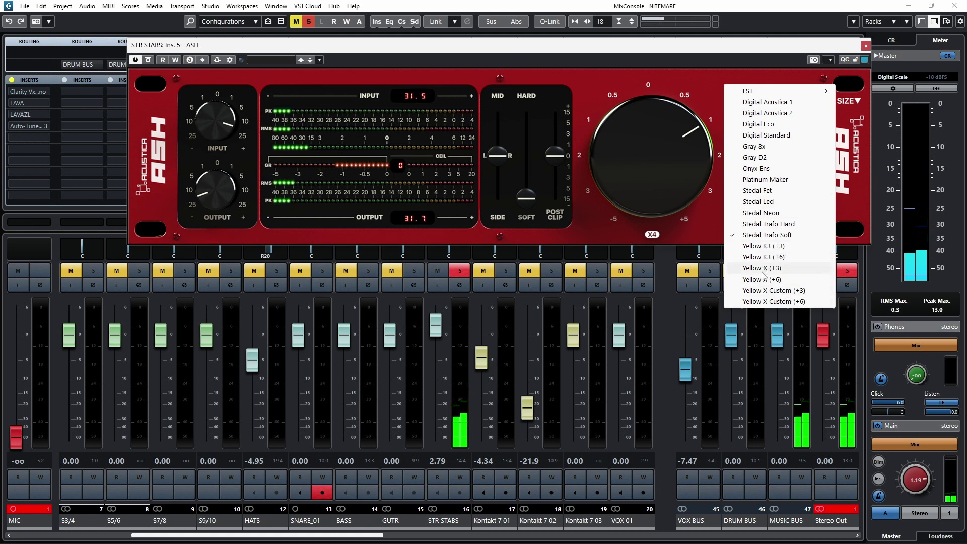
click(769, 247)
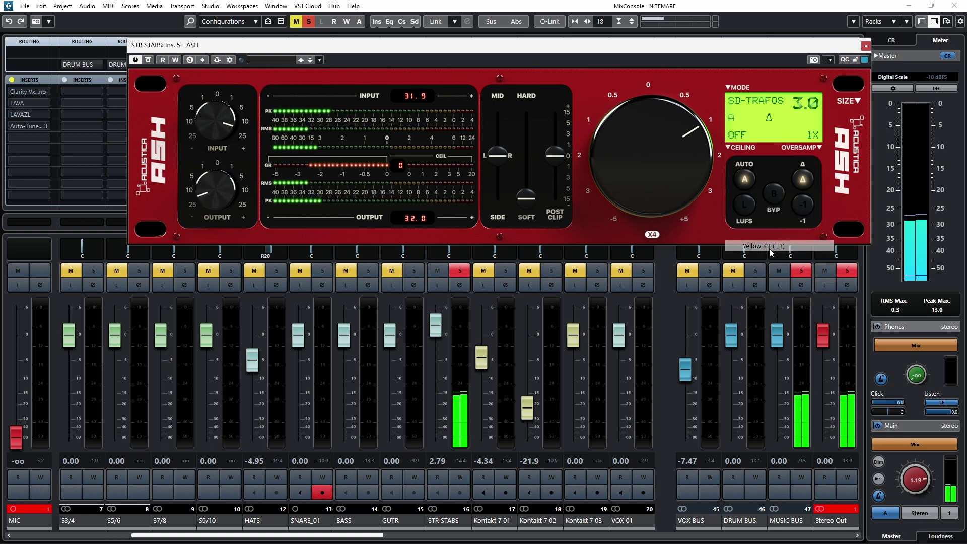
click(730, 87)
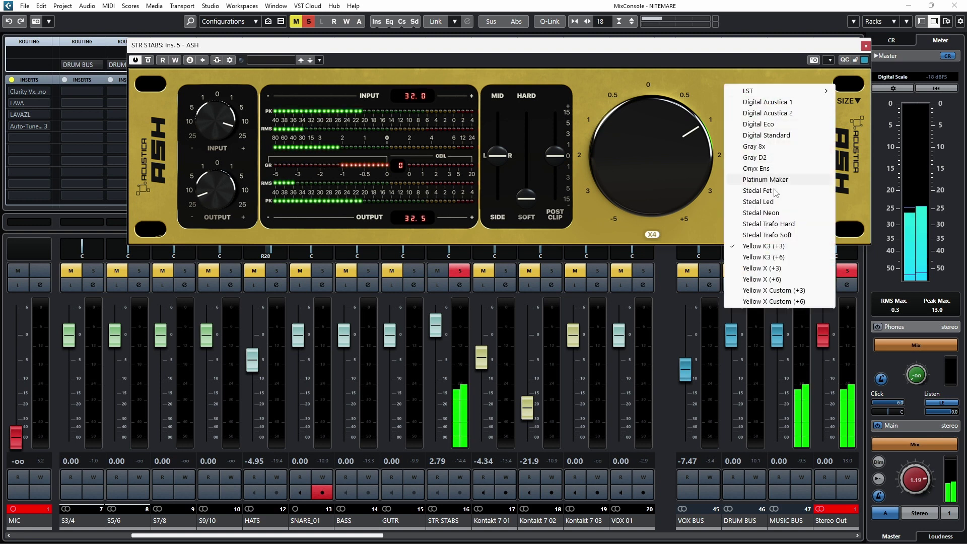
click(764, 257)
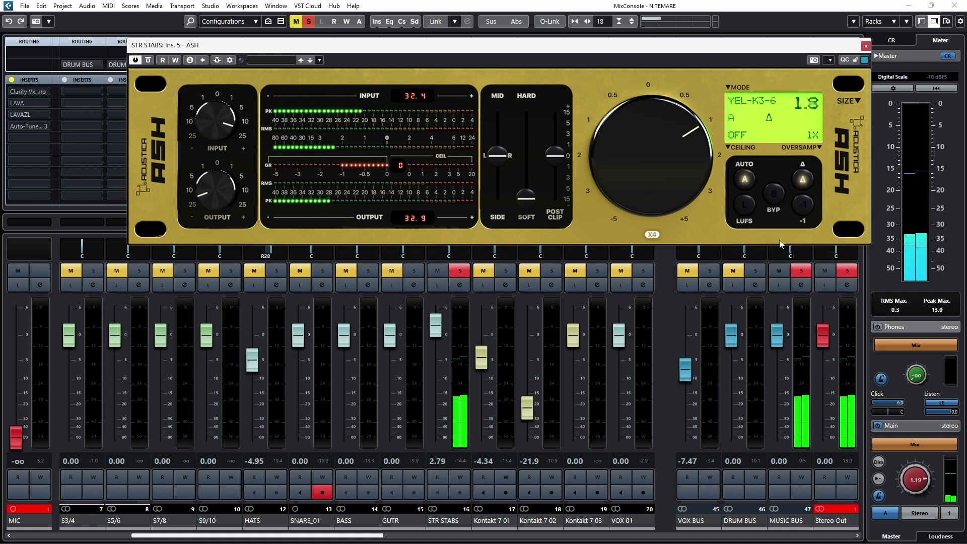
click(730, 88)
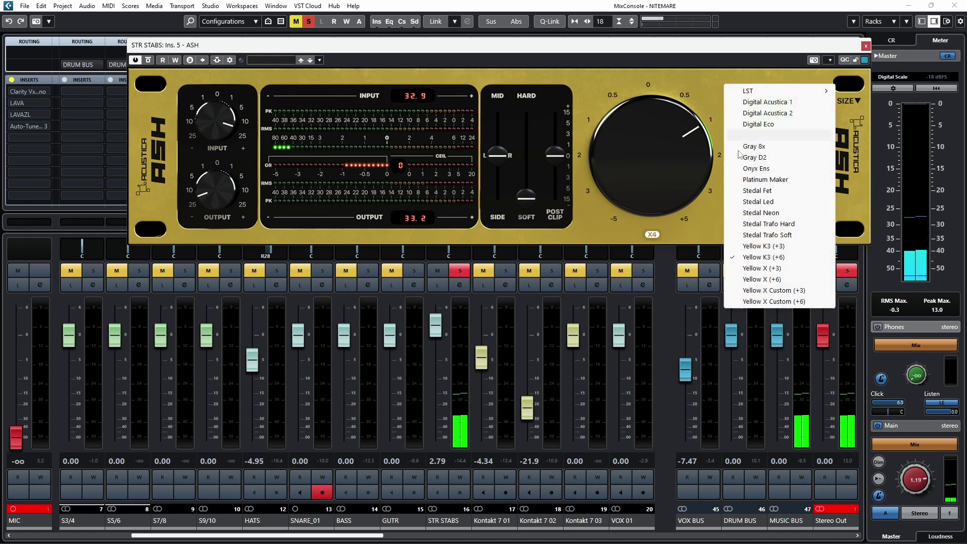
click(762, 248)
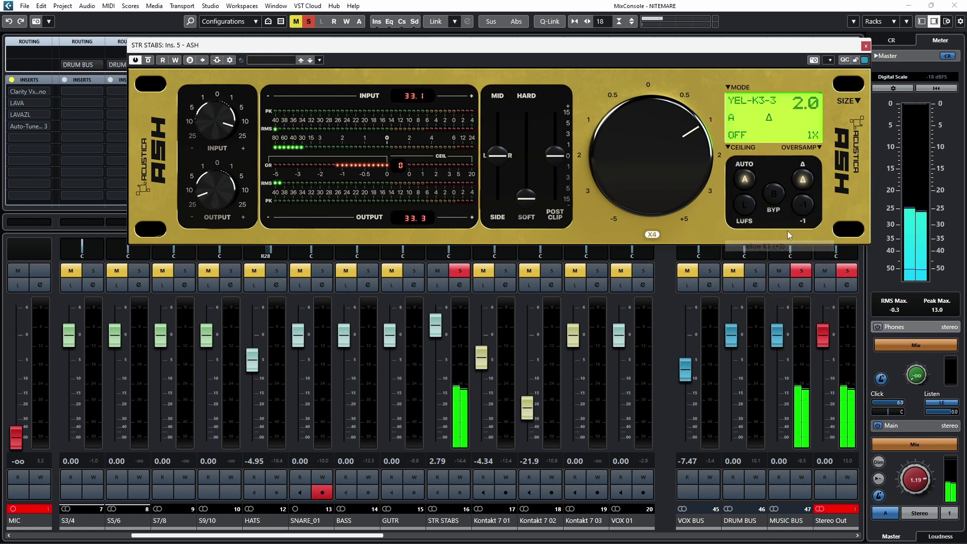
- Audition the delta signal of the ASH through the Yellow X (+3) and Yellow X (+6) modes
click(729, 89)
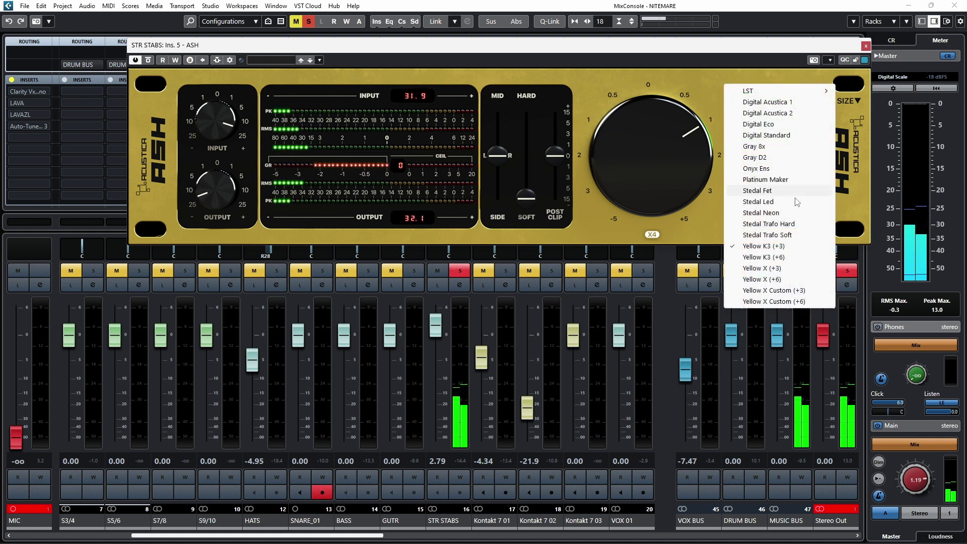
click(766, 270)
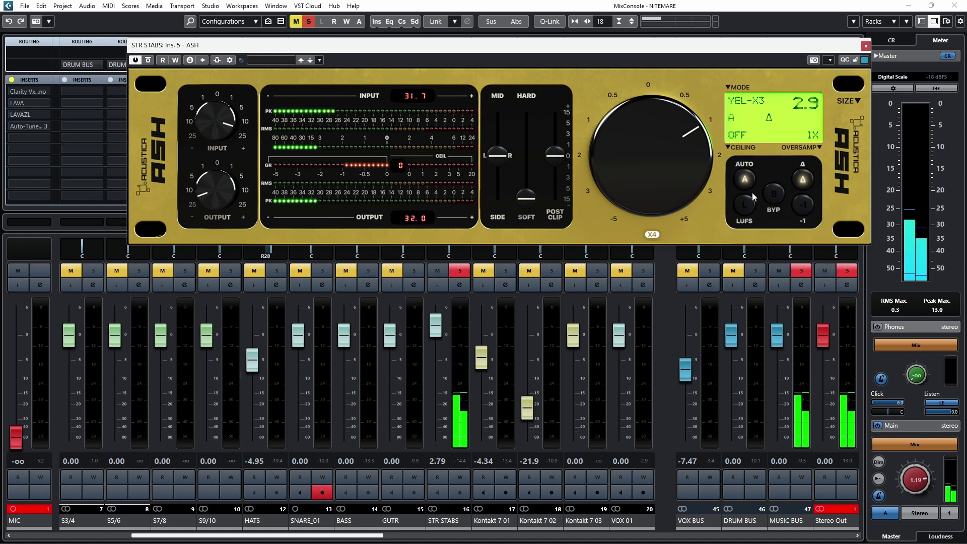
click(729, 88)
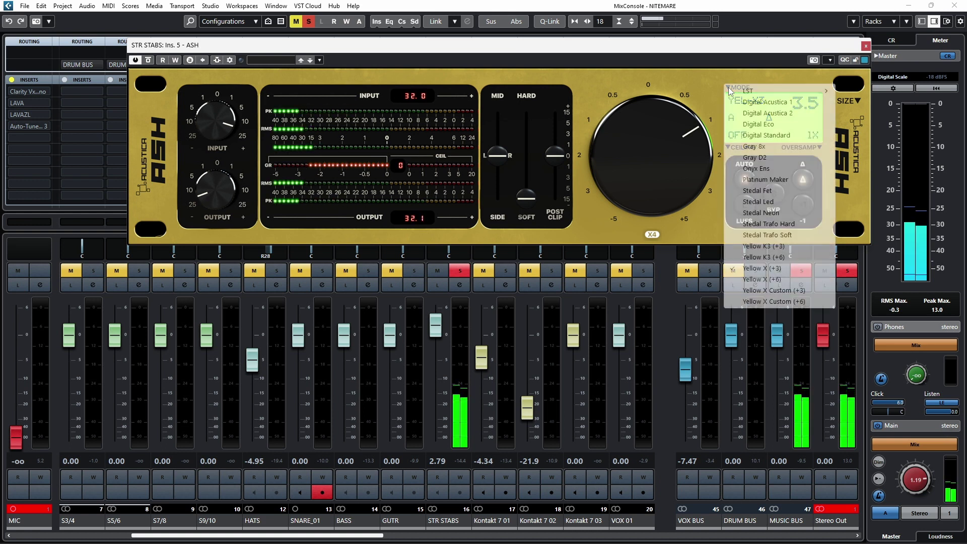
click(771, 280)
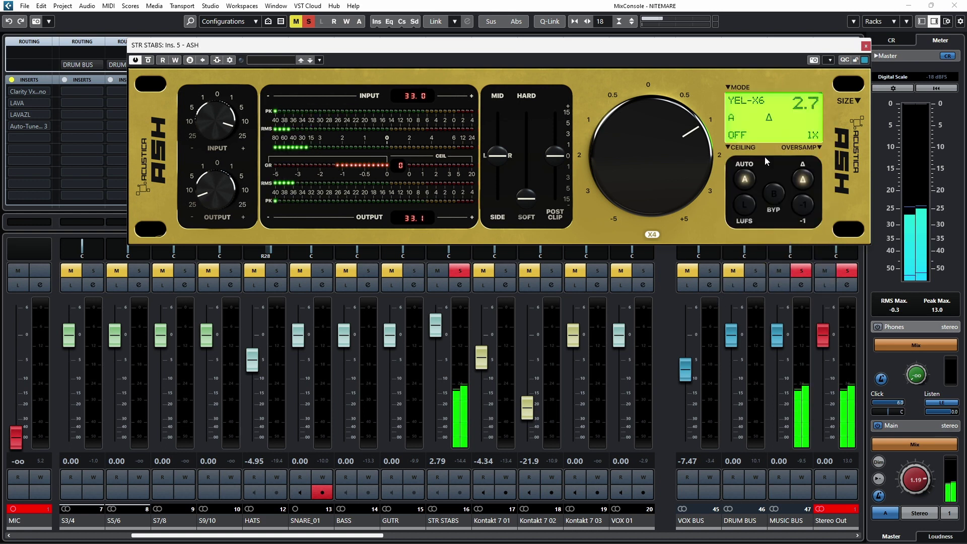
- Audition the delta signal of the ASH through the Yellow X Custom (+3) and Yellow X Custom (+6) modes
click(729, 88)
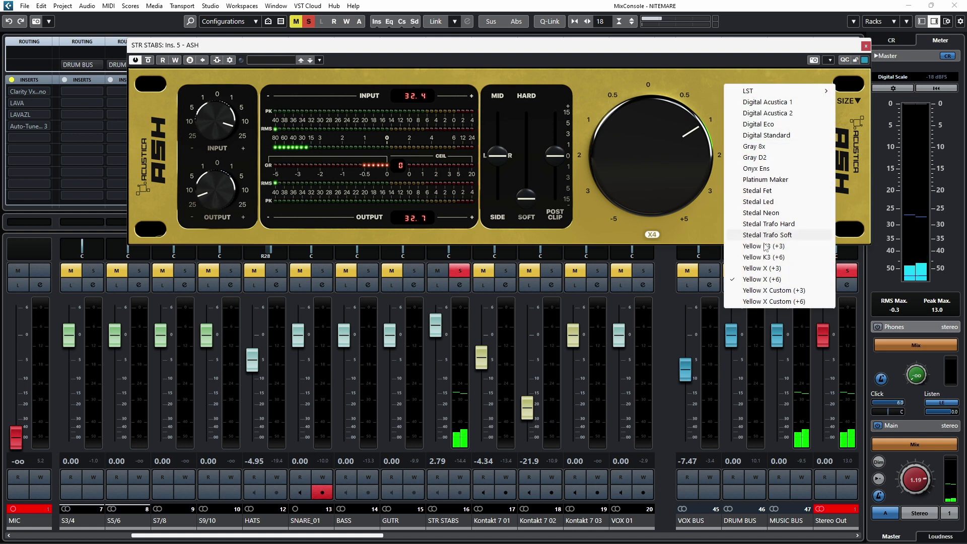
click(780, 291)
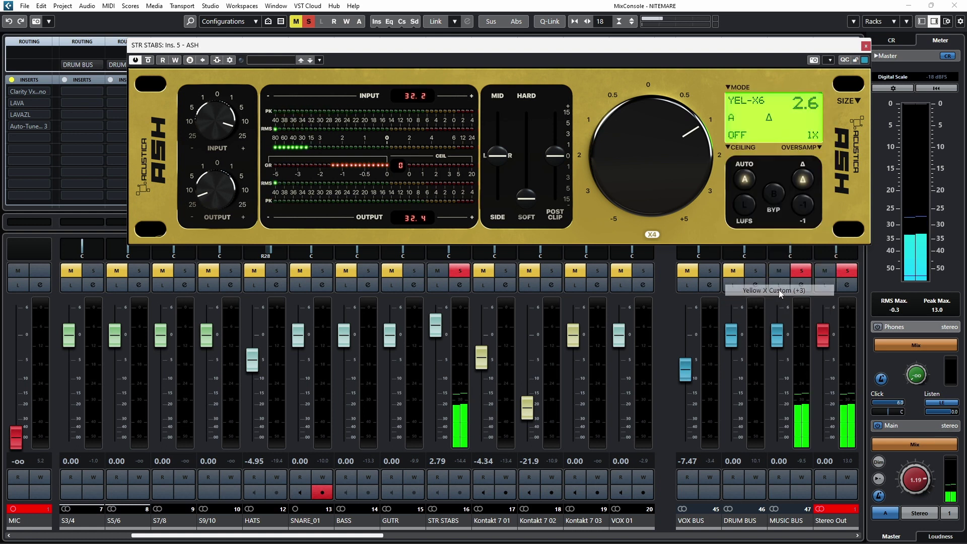
click(728, 89)
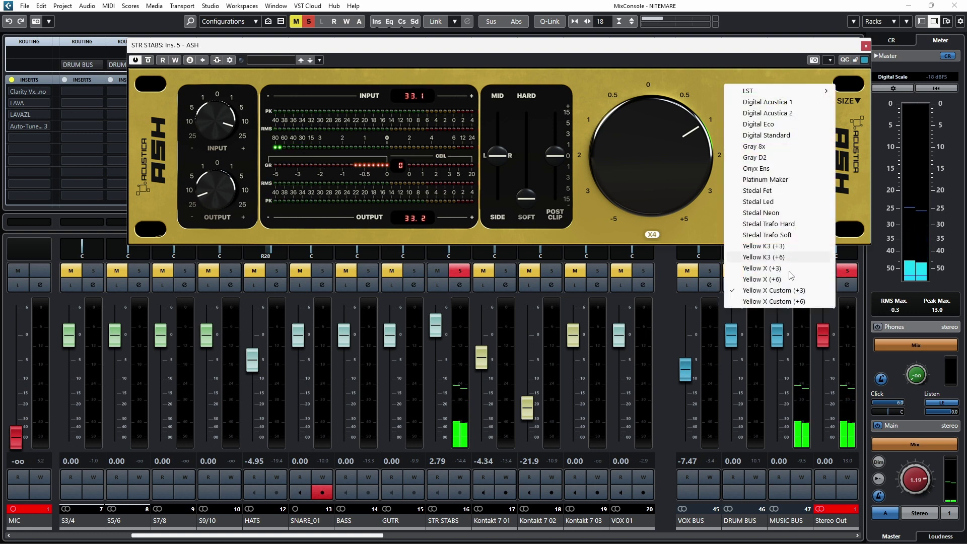
click(783, 302)
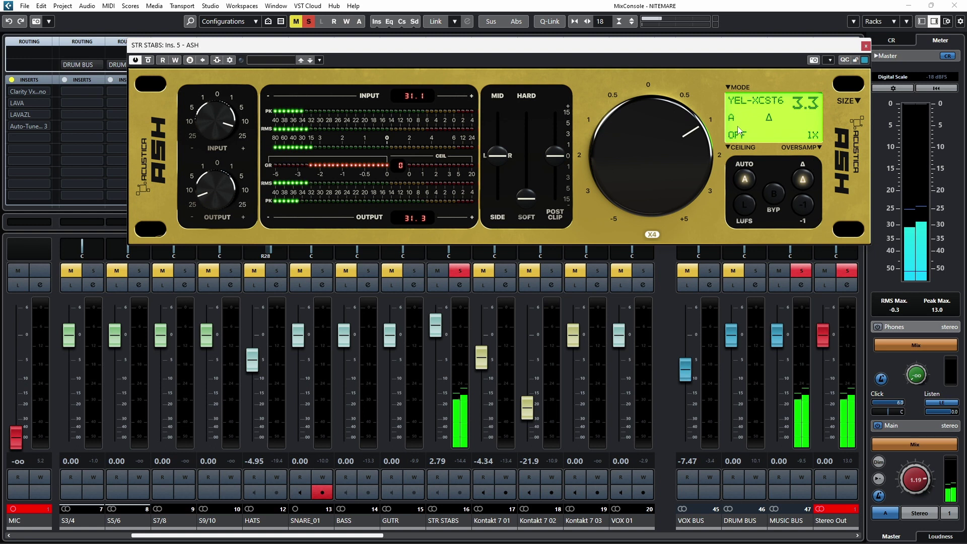
- Turn off delta monitoring and raise the ASH's large knob slightly, then close and reopen the plugin on STR STABS
click(793, 180)
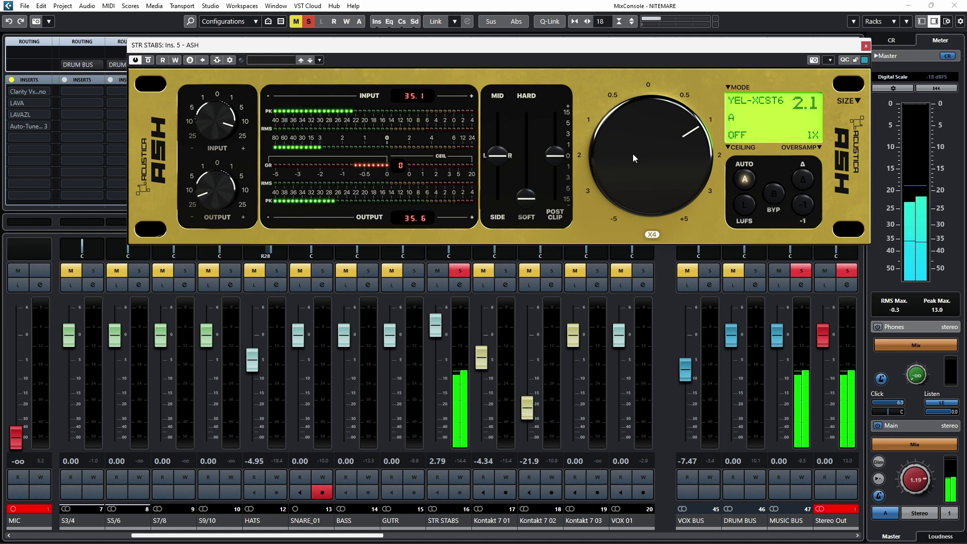
scroll(633, 153, up, 2)
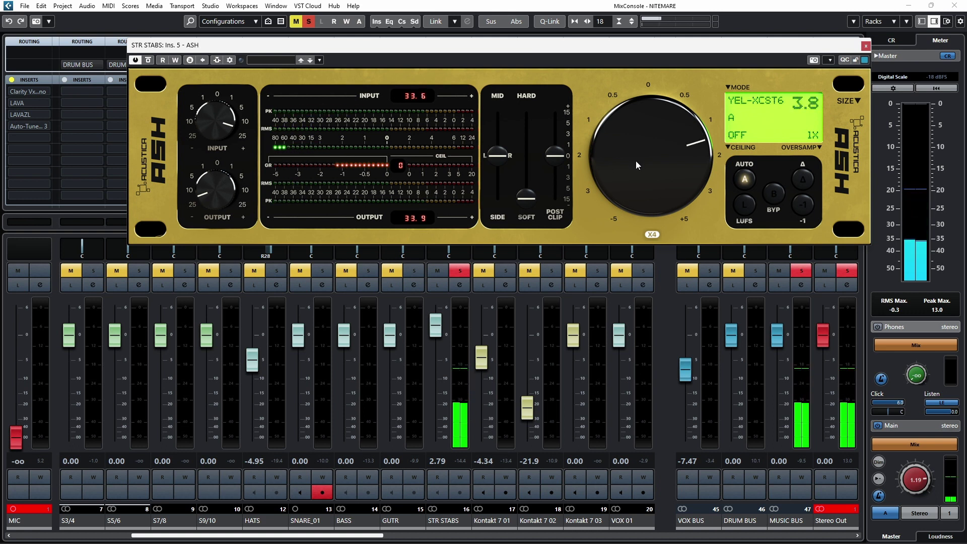
key(Escape)
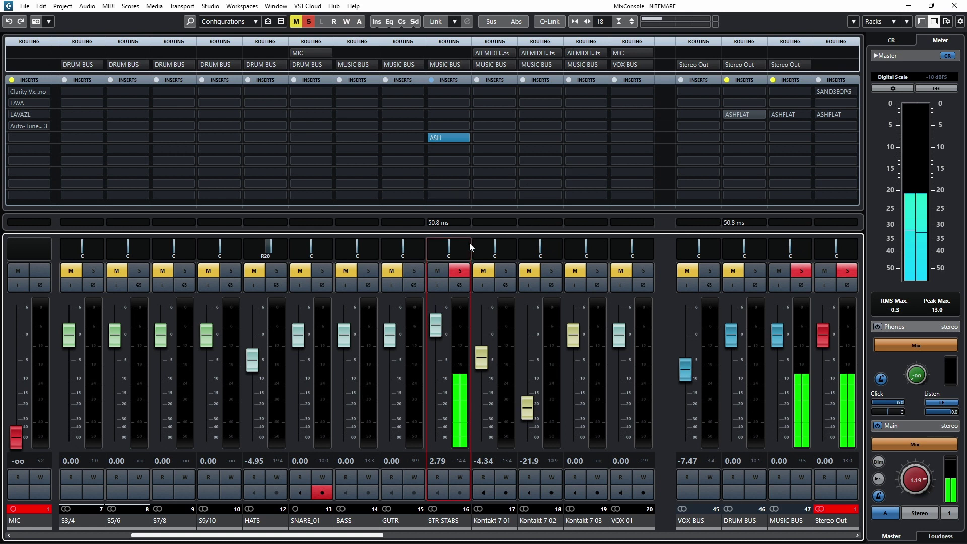
click(439, 139)
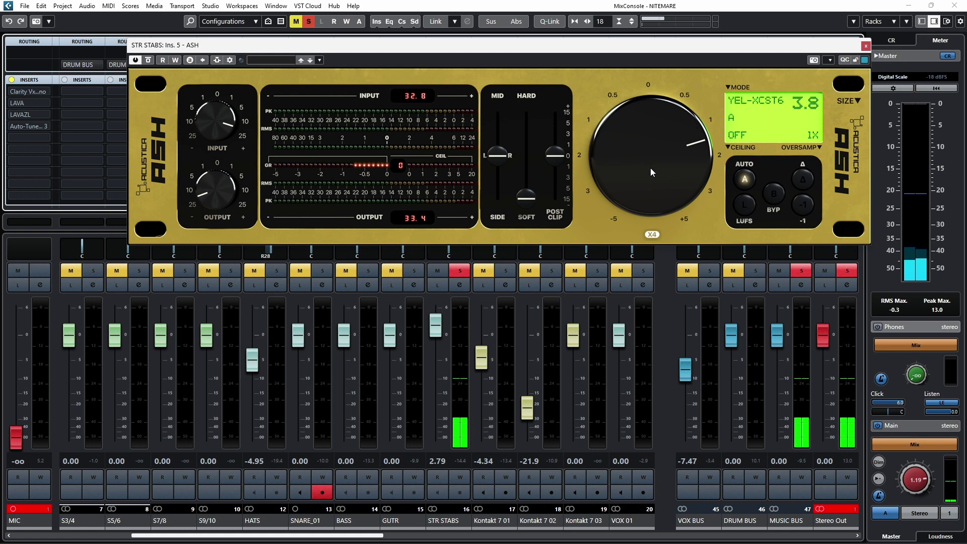
- Try Yellow K3 (+3), settle the ASH on Yellow X (+3), and resume playback with Auto off
click(730, 89)
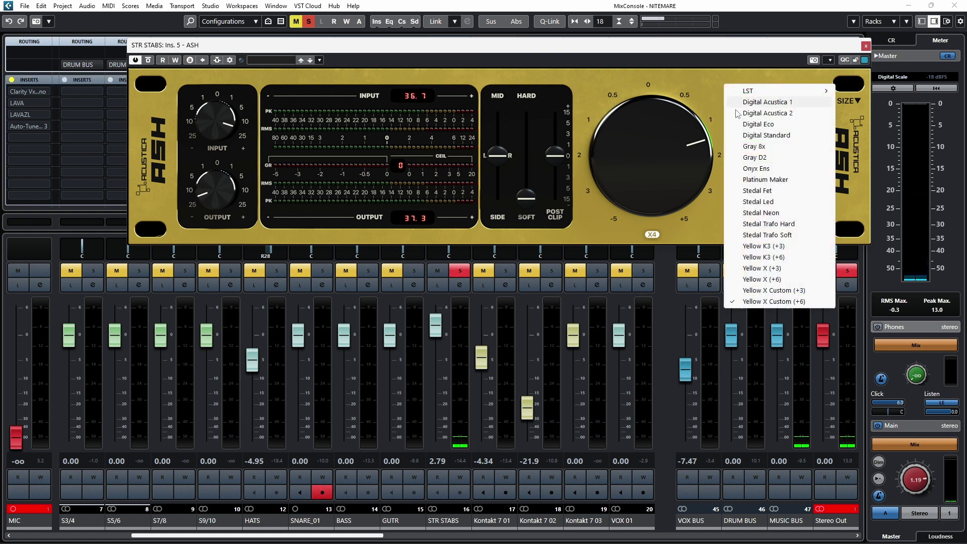
click(782, 247)
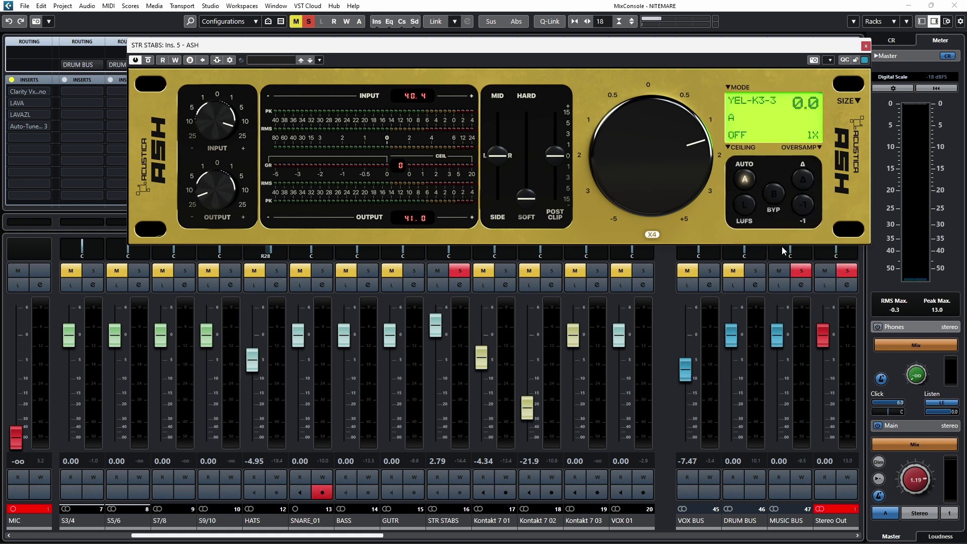
click(731, 91)
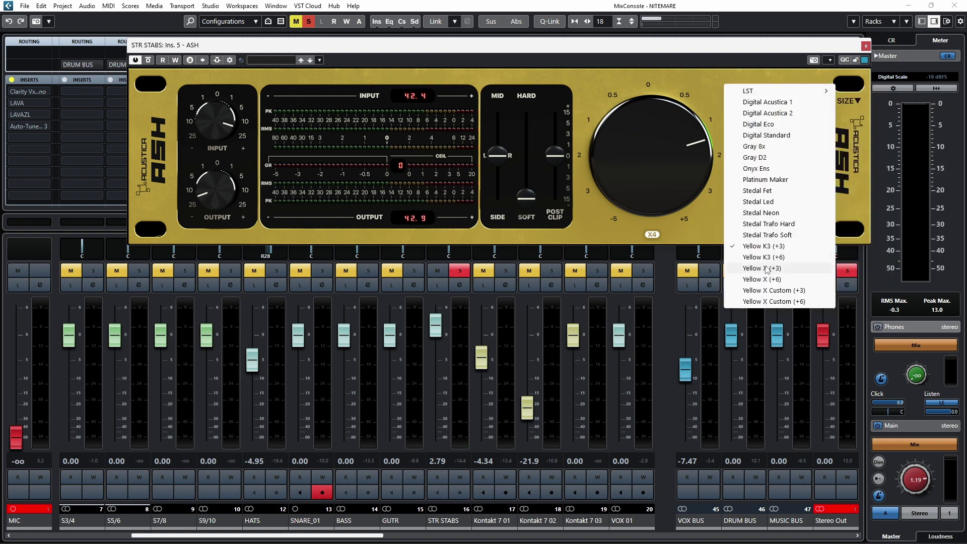
click(766, 267)
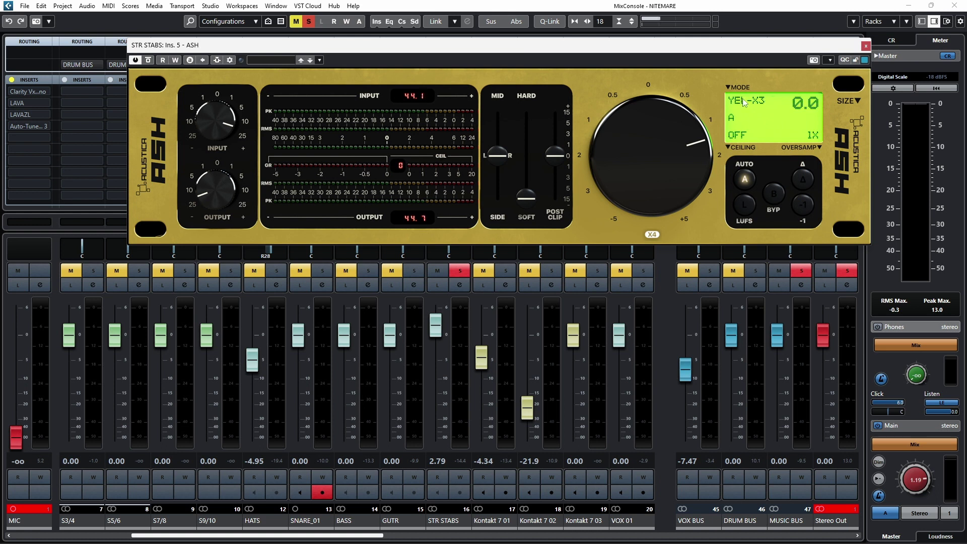
key(space)
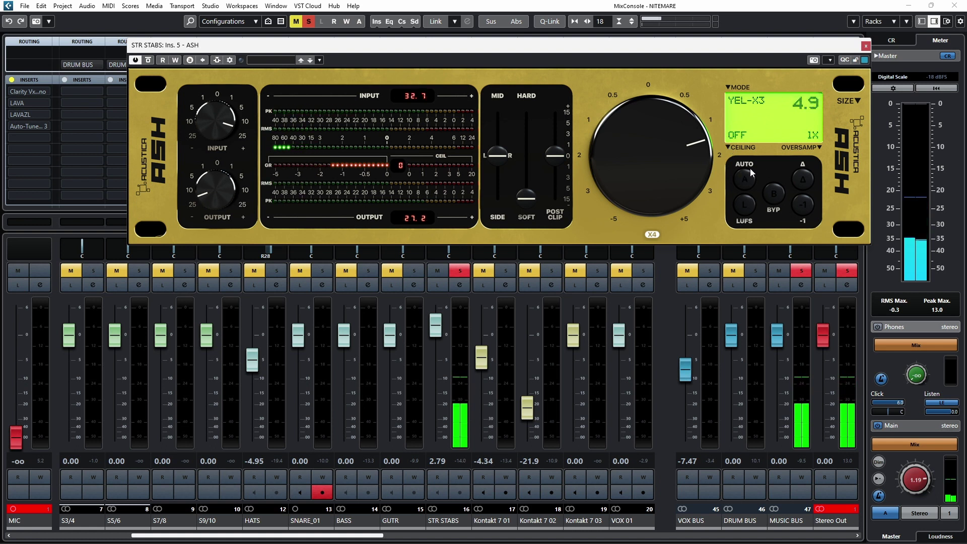
- Set the ASH ceiling to the 1X Transparent Limiter, raise Post Clip and lower the output slightly
click(728, 148)
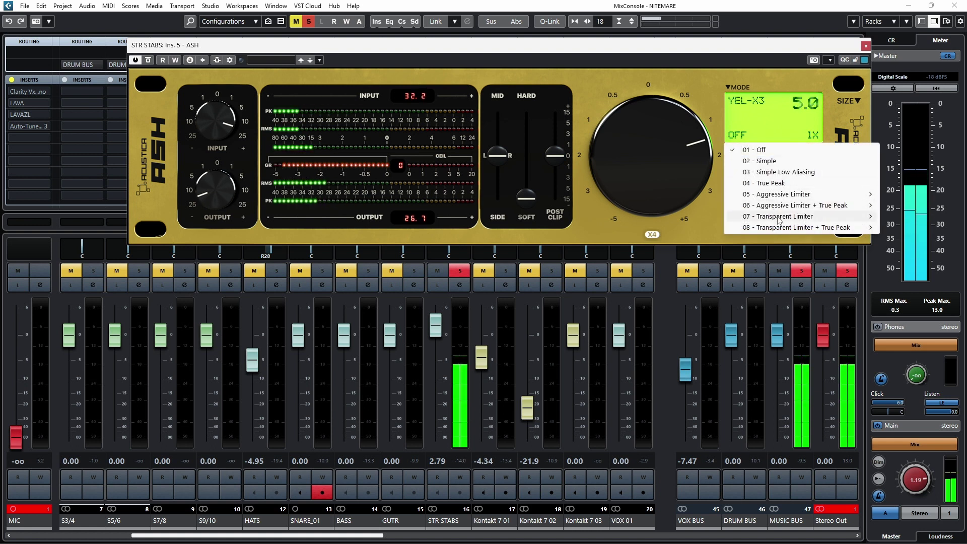
click(712, 216)
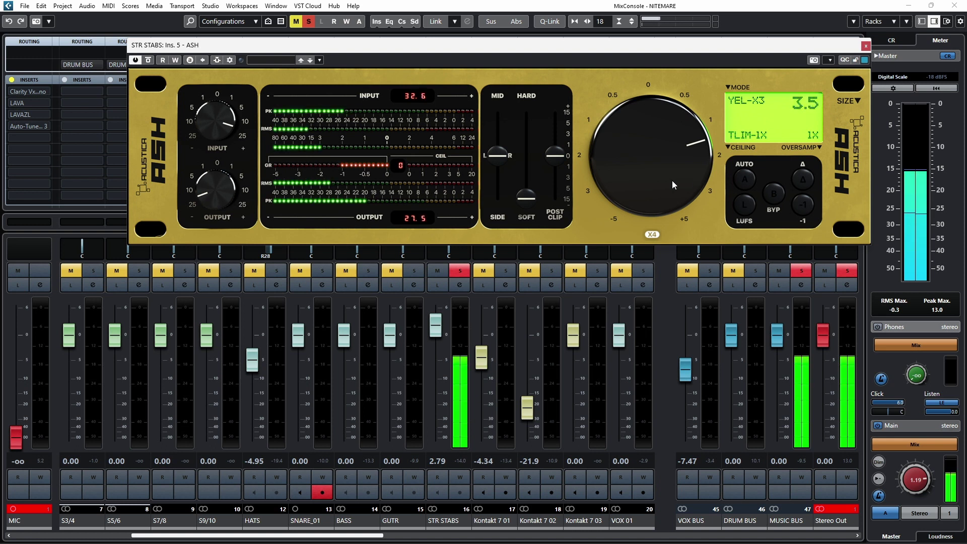
drag(555, 156, 560, 148)
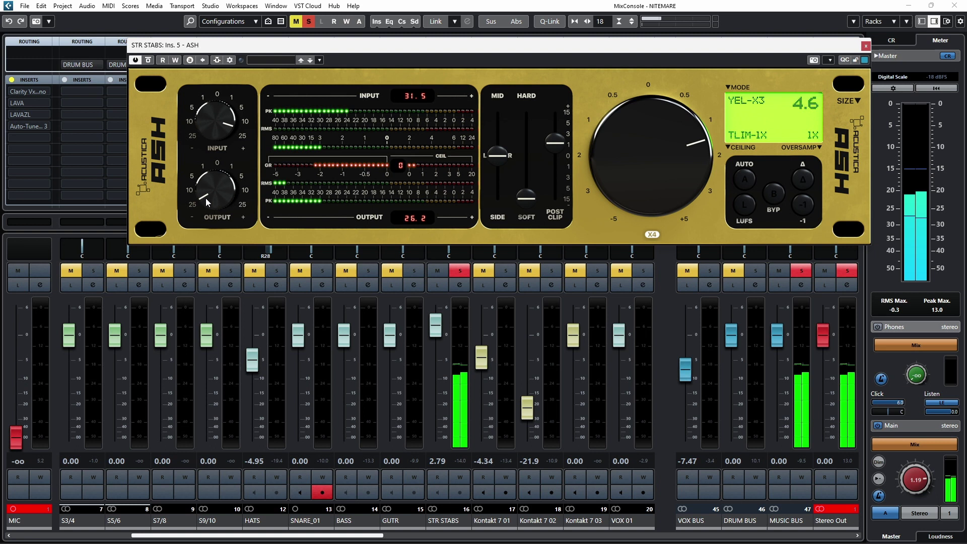
drag(206, 199, 206, 196)
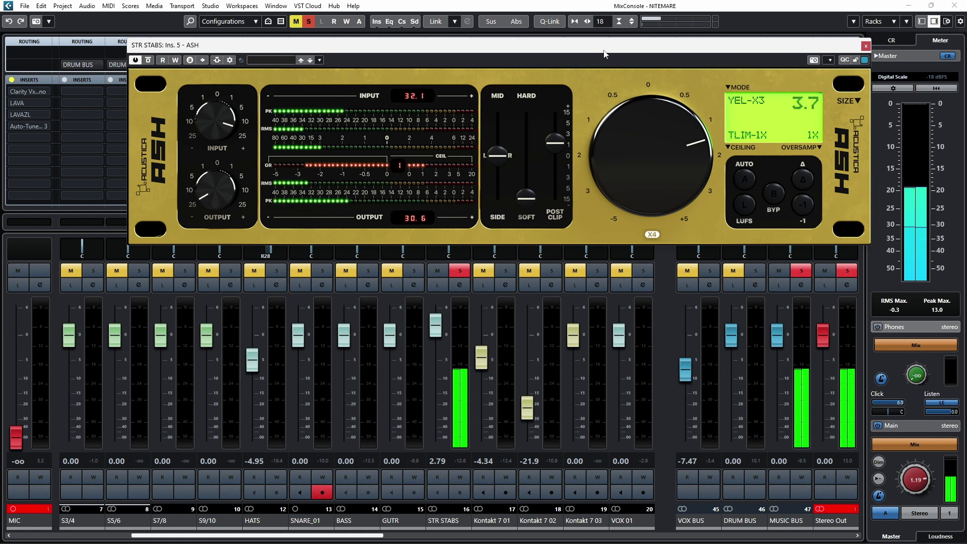
- Open the STR STABS channel settings with the ASH window moved aside, and cut the low EQ band by about 23 dB
drag(602, 48, 585, 316)
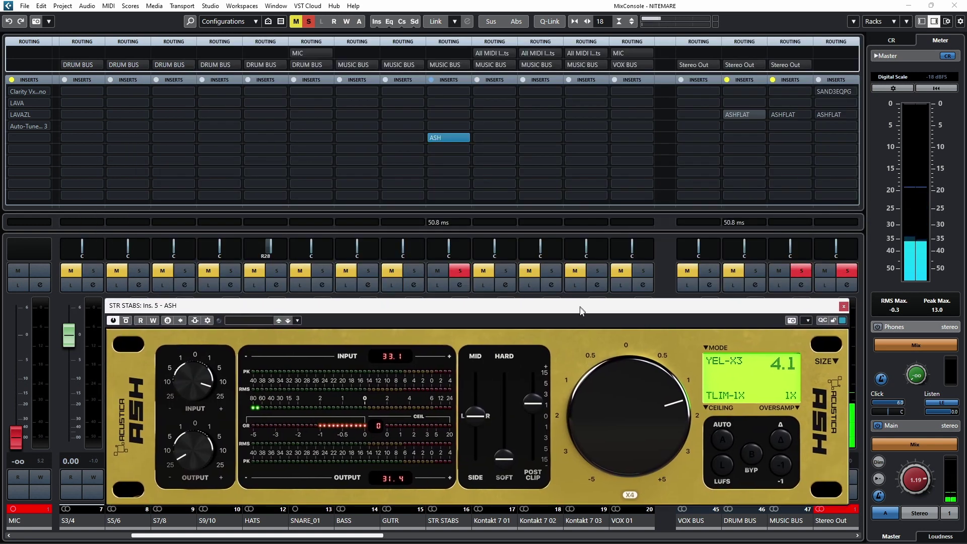
click(461, 284)
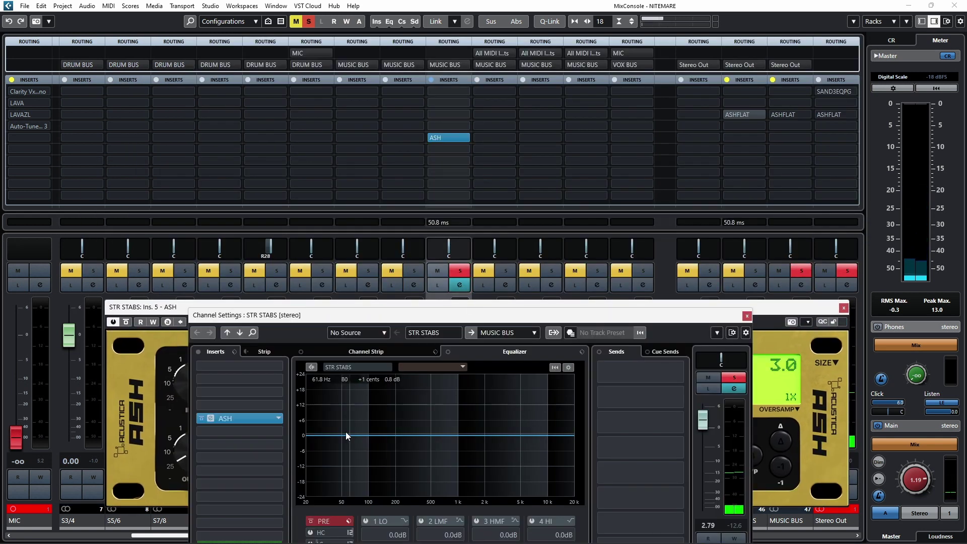
click(333, 442)
drag(333, 445, 314, 498)
drag(326, 501, 337, 496)
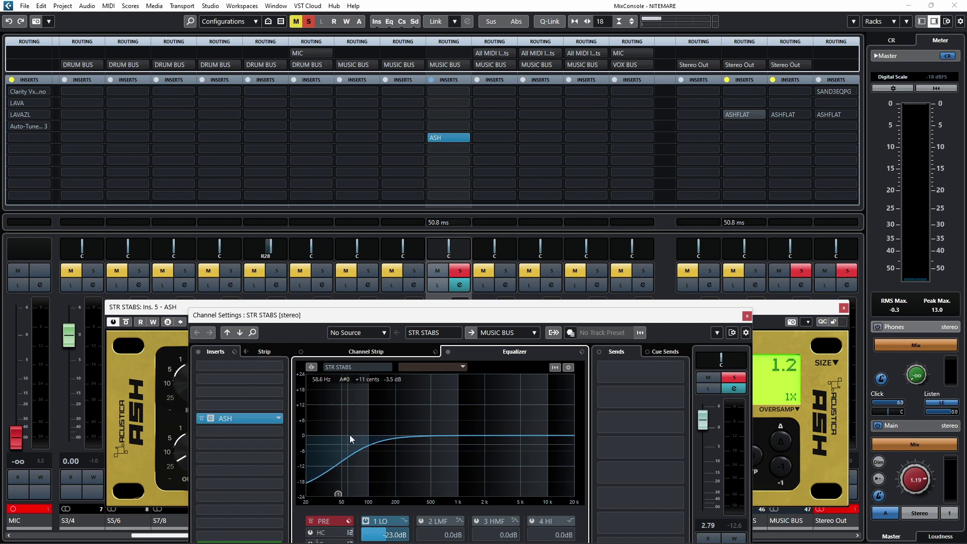
- During playback, move the low EQ band to just above 122 Hz at -24 dB and increase its Q
key(space)
drag(338, 494, 378, 497)
scroll(378, 495, up, 10)
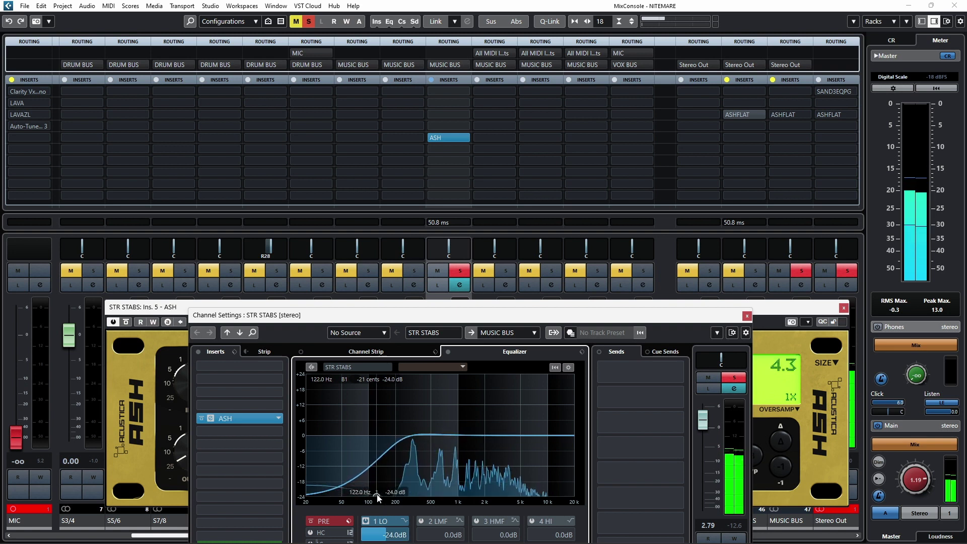
drag(379, 495, 383, 498)
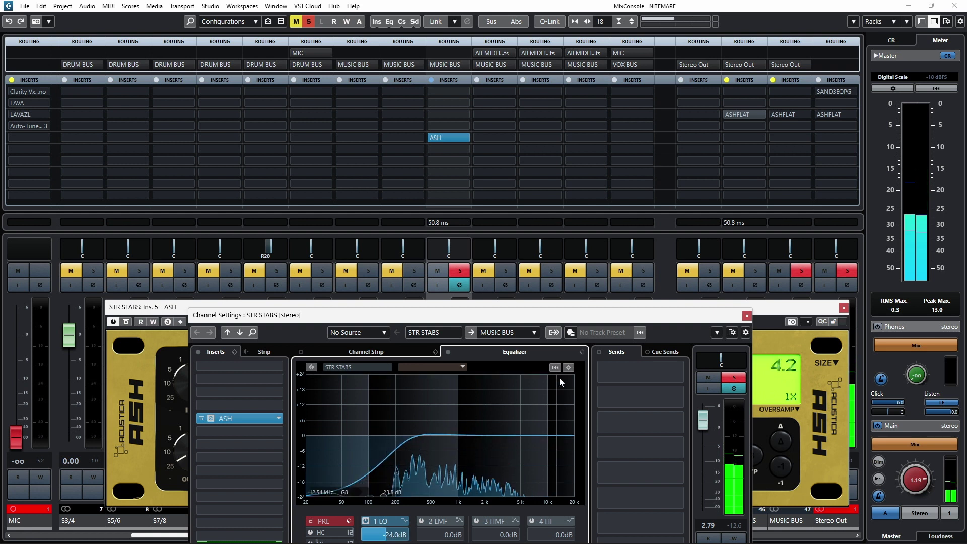
- Bypass the STR STABS equalizer, close its channel settings and move the ASH window back over the upper mixer
click(448, 351)
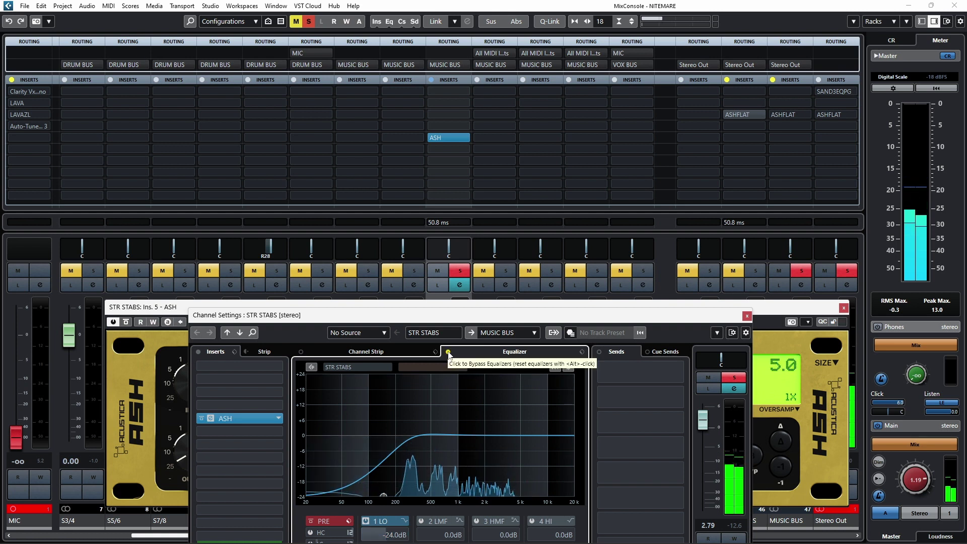
click(459, 284)
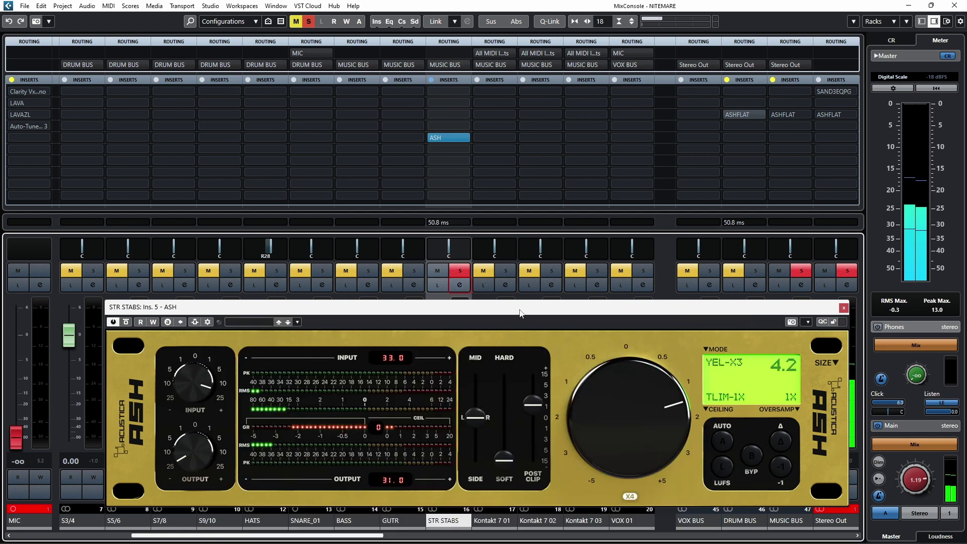
drag(527, 309, 529, 108)
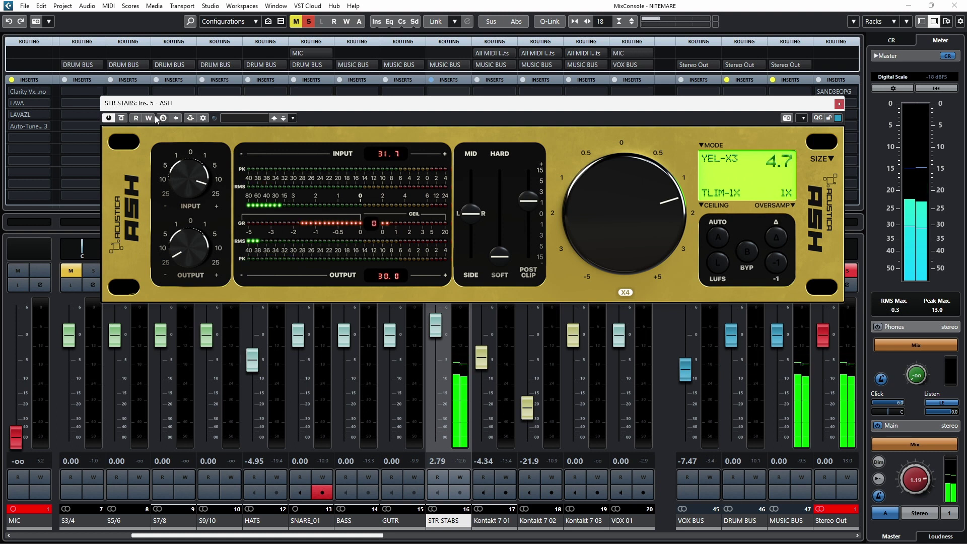
- Compare the STR STABS channel with ASH bypassed and active, using both the insert bypass and the plugin's own BYP, and stop playback
click(121, 118)
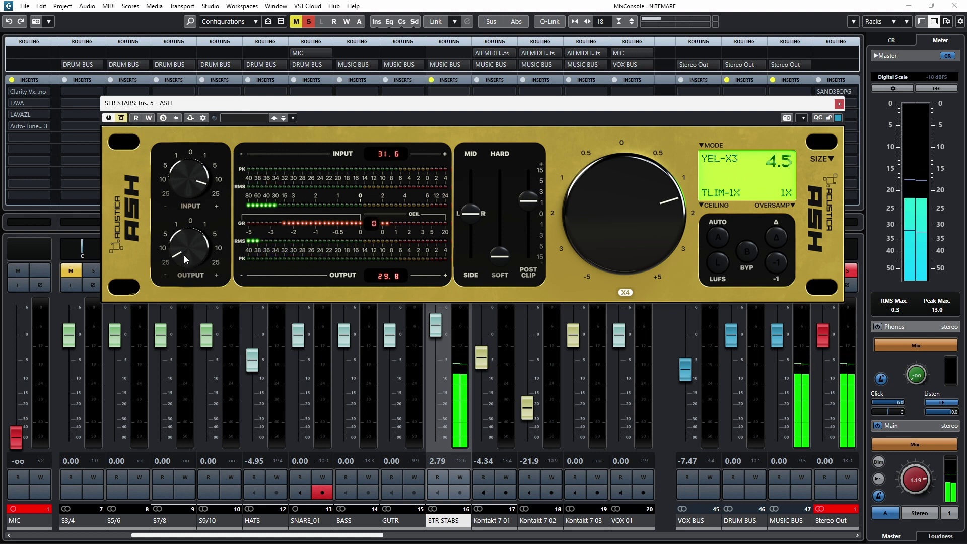
click(122, 118)
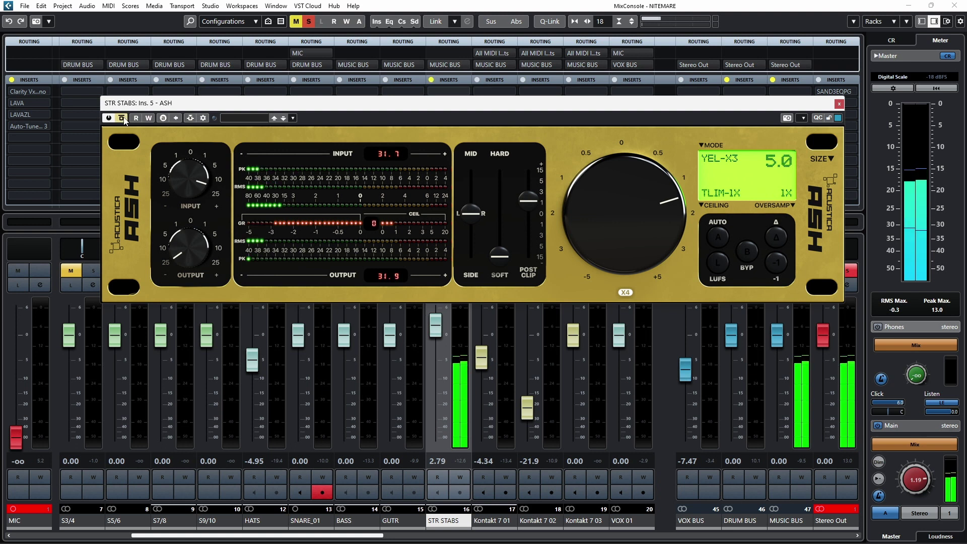
click(122, 118)
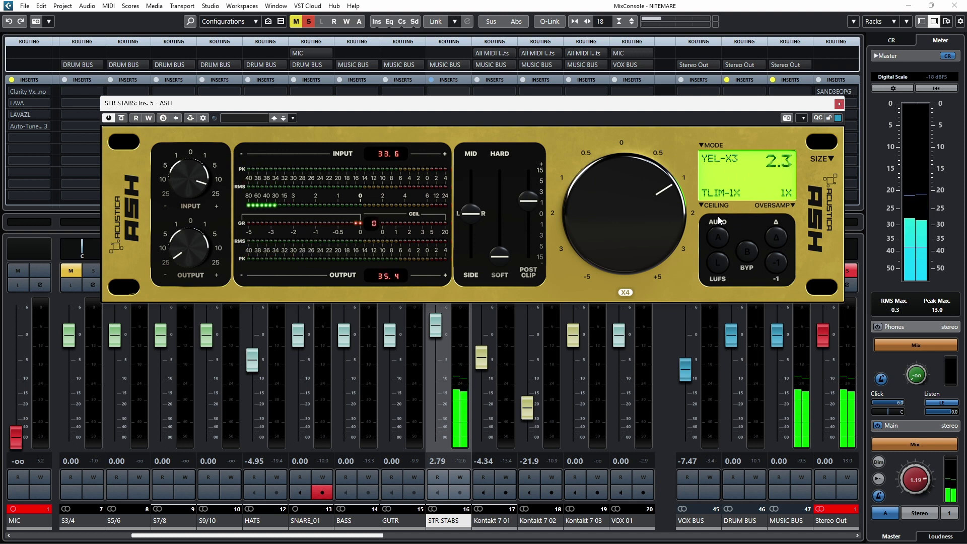
click(122, 119)
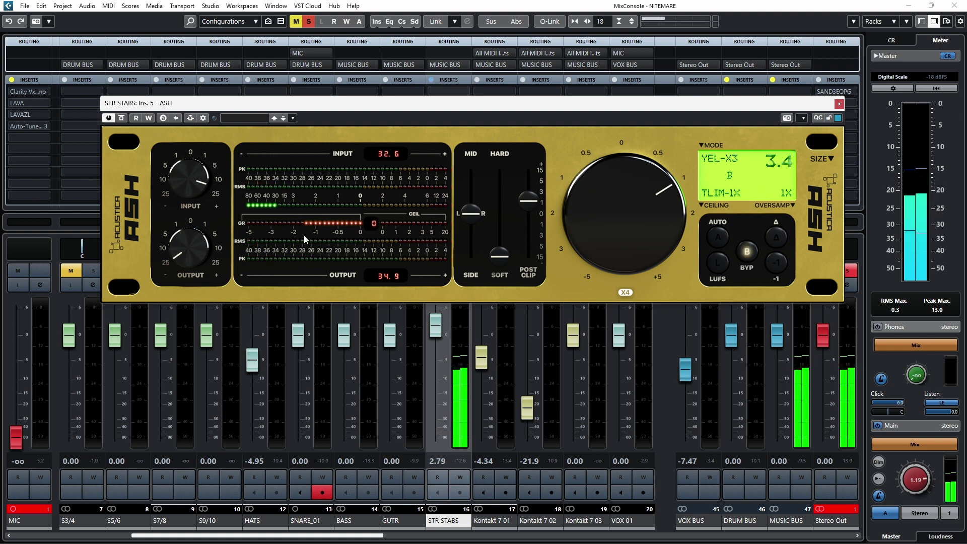
click(748, 256)
click(748, 255)
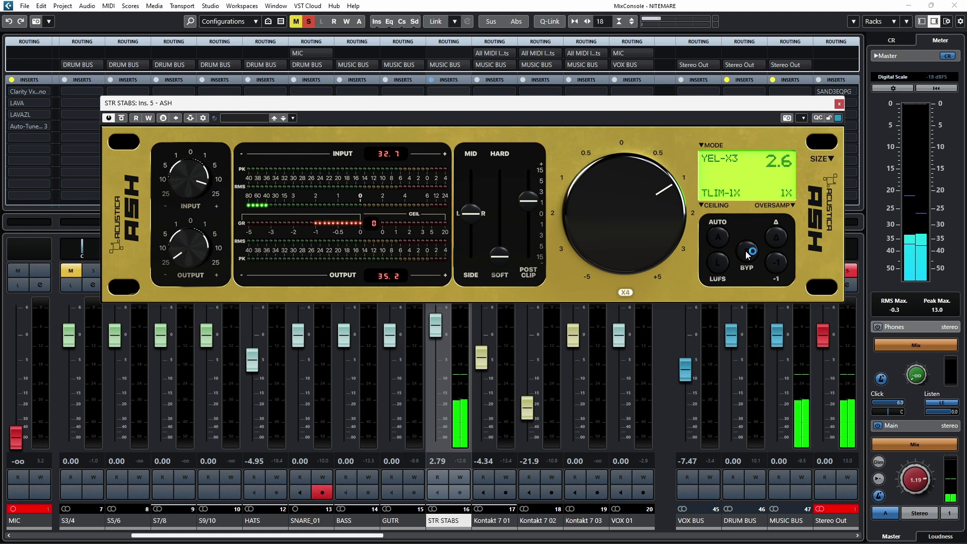
key(space)
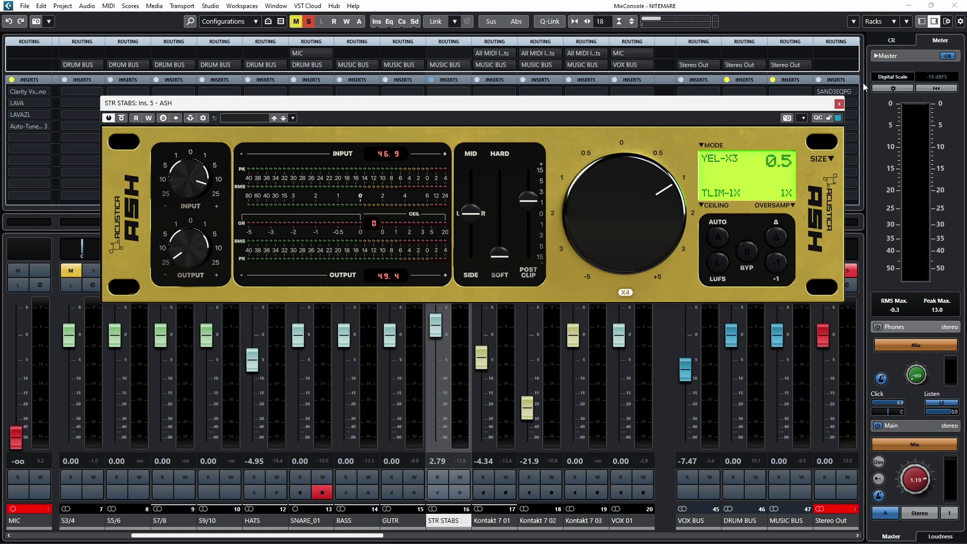
- Close the ASH window, search the STR STABS insert slot's plug-in list for "ASH" and dismiss the list
click(839, 104)
click(448, 137)
text(ASH)
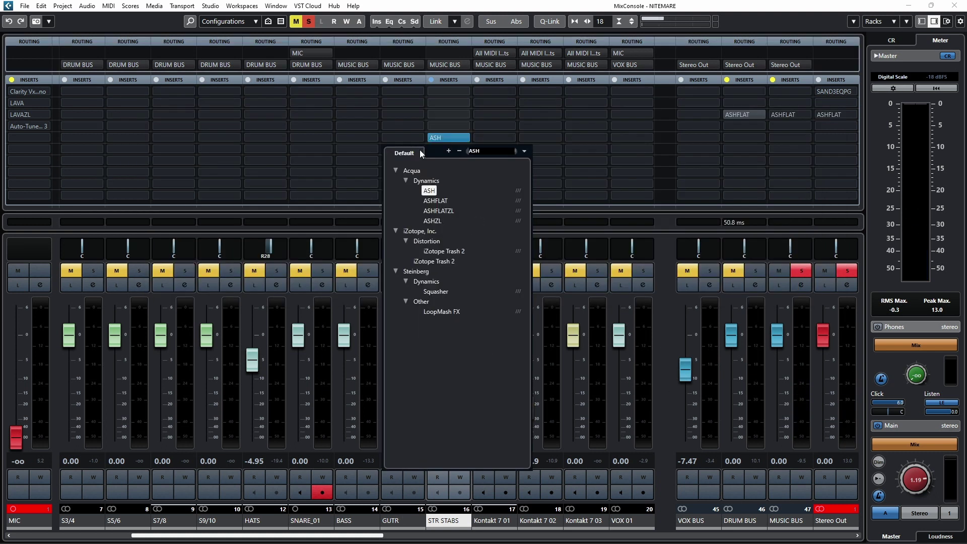
click(420, 150)
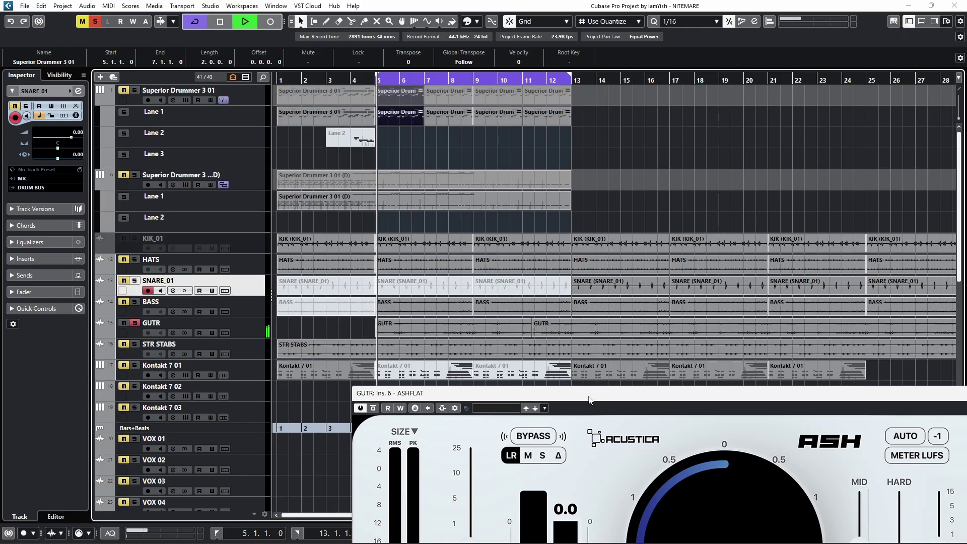
- Move the GUTR channel's ASHFLAT window fully into view, enable Auto and lower its input to about 10
drag(589, 396, 603, 318)
drag(436, 320, 241, 104)
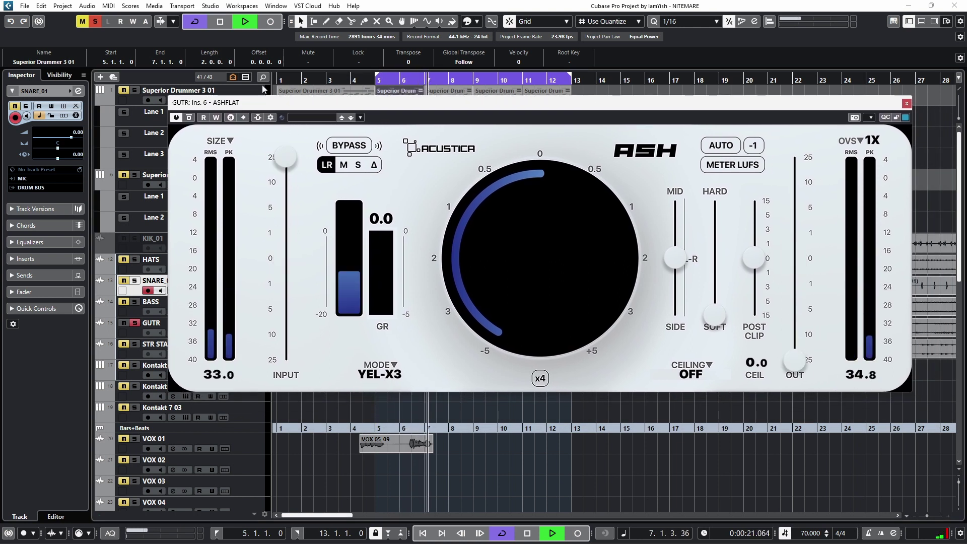
click(726, 147)
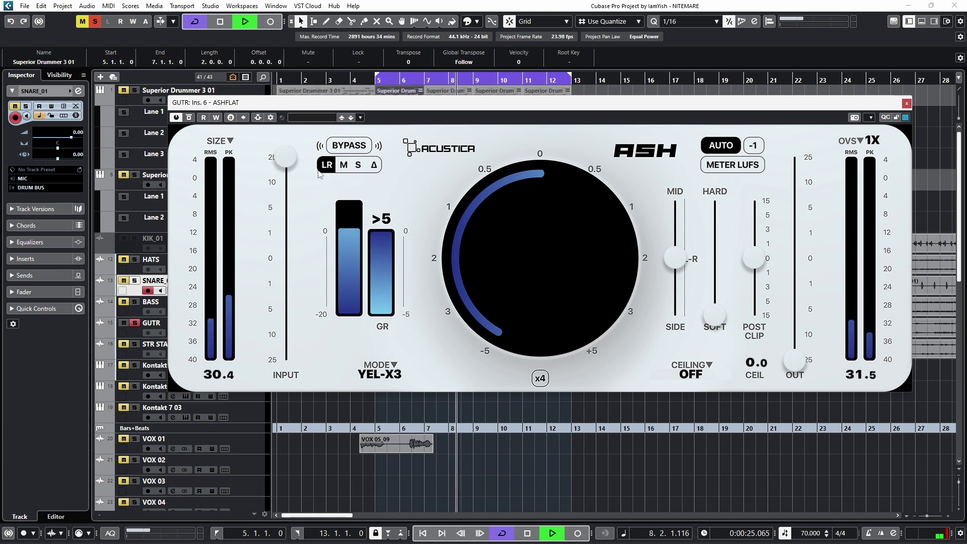
drag(285, 157, 287, 183)
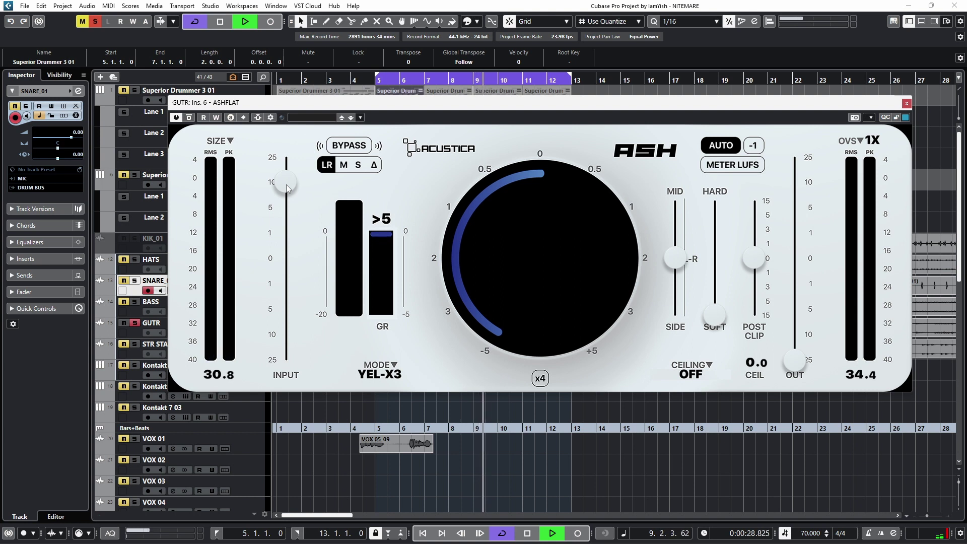
- Show the MixConsole, position the ASHFLAT window over the upper mixer and briefly bypass the GUTR insert for comparison
key(F3)
drag(358, 106, 568, 65)
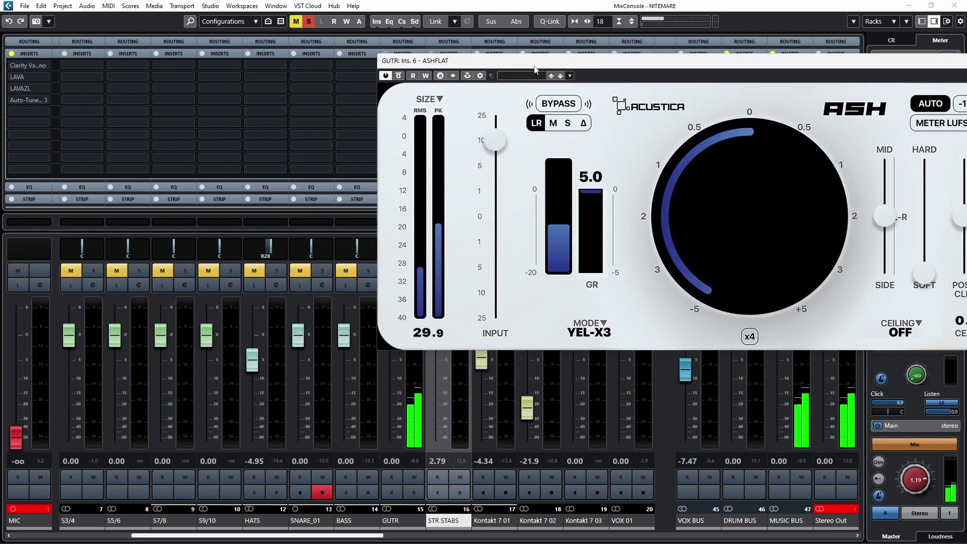
drag(423, 82, 479, 59)
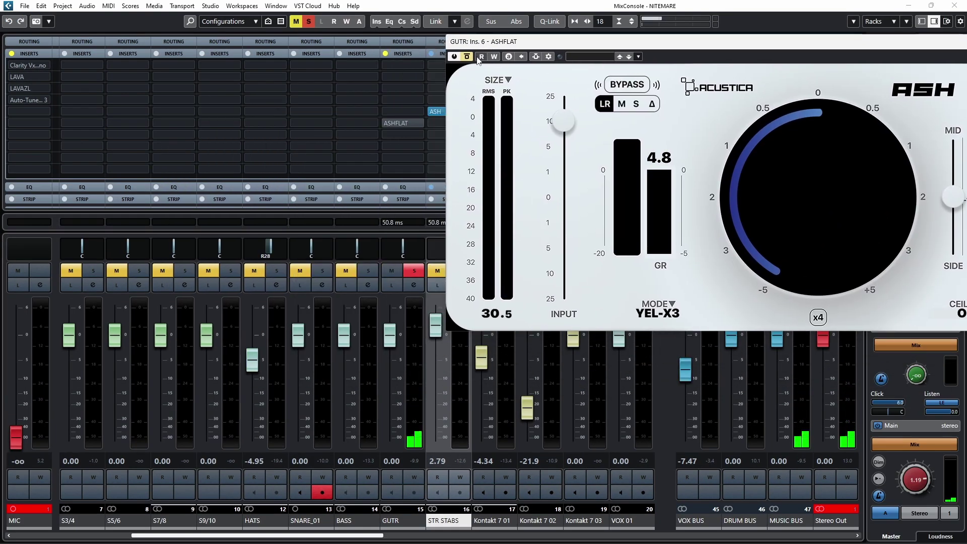
drag(506, 46, 303, 61)
key(F3)
key(F3)
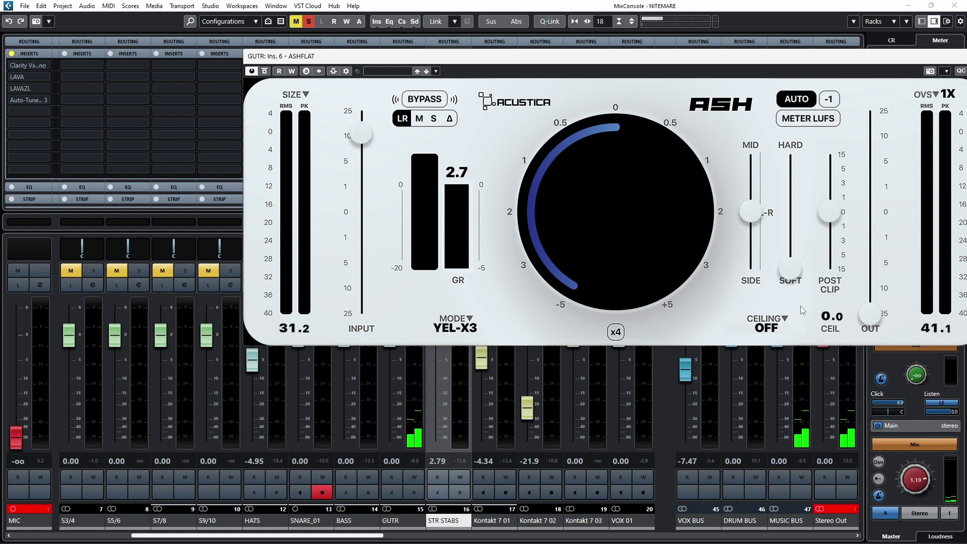
- Raise the GUTR ASHFLAT output to about -10 and turn its main knob up to just above +1
drag(870, 315, 874, 296)
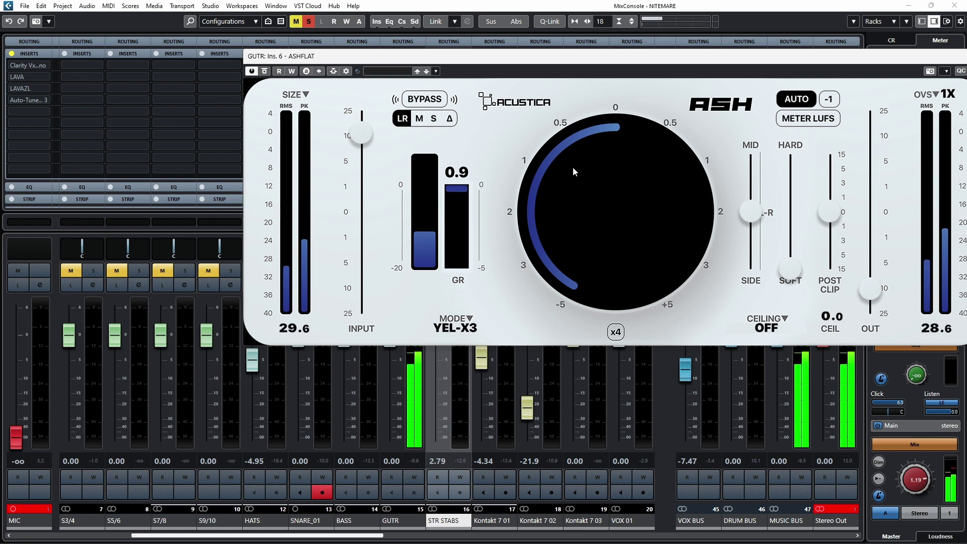
drag(559, 185, 568, 183)
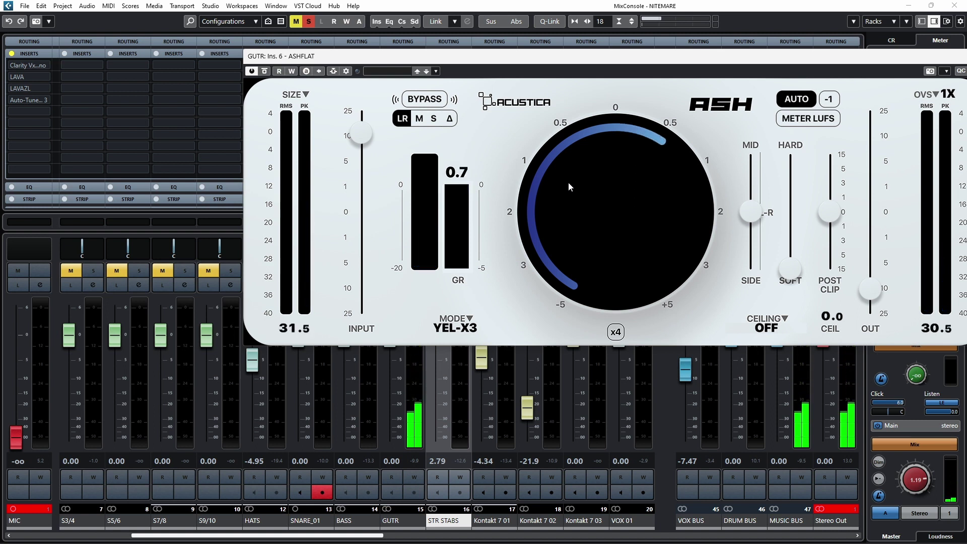
drag(618, 216, 627, 213)
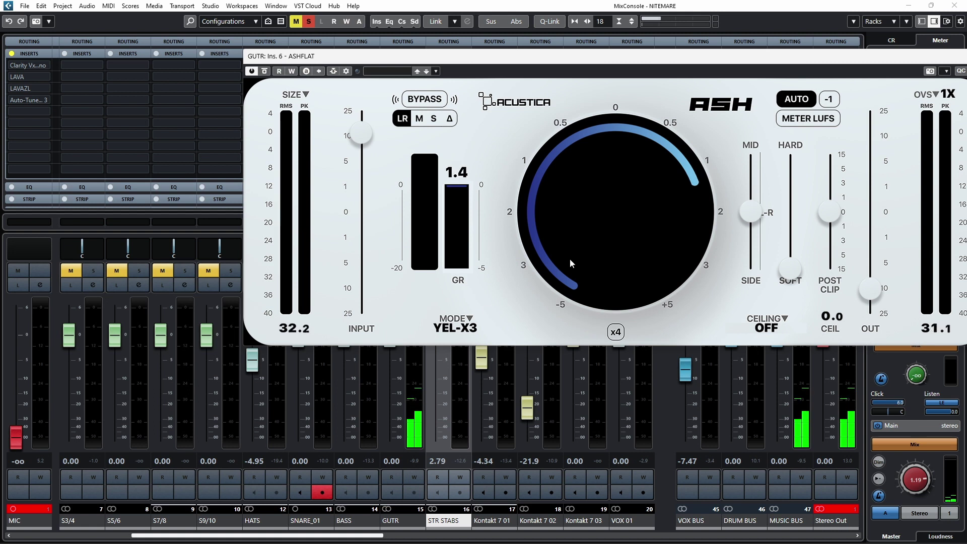
- Set the GUTR ASHFLAT mode to Yellow X (+6), enable x4 and turn the main knob above +2
click(466, 328)
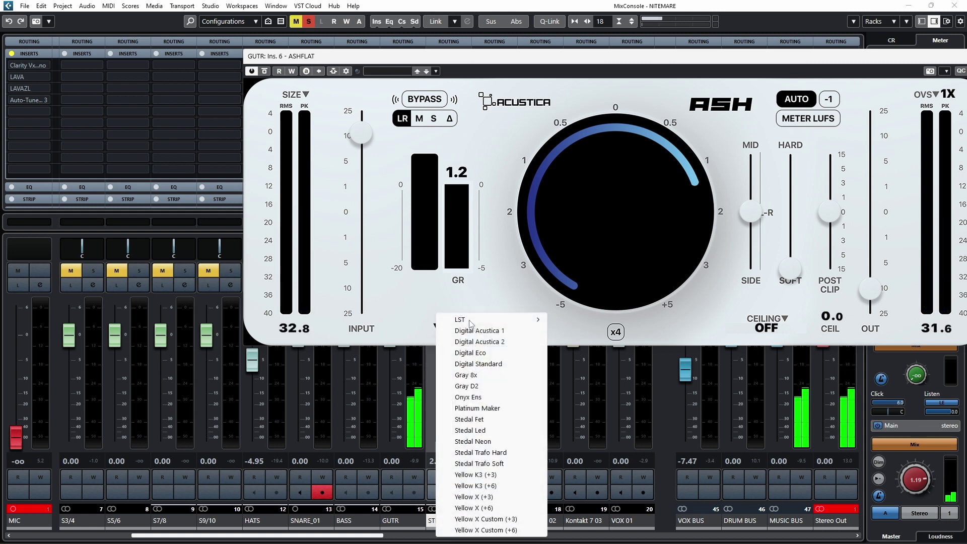
click(500, 510)
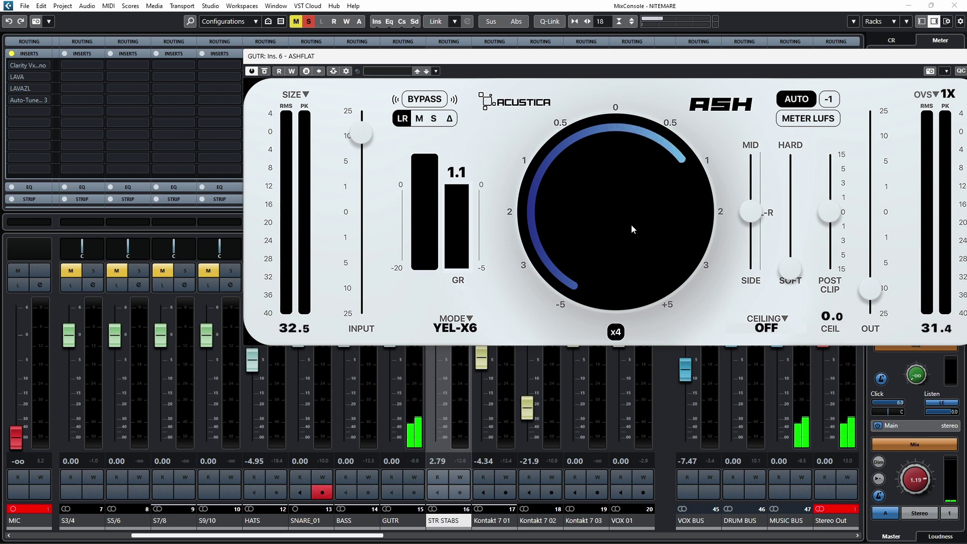
scroll(637, 219, up, 2)
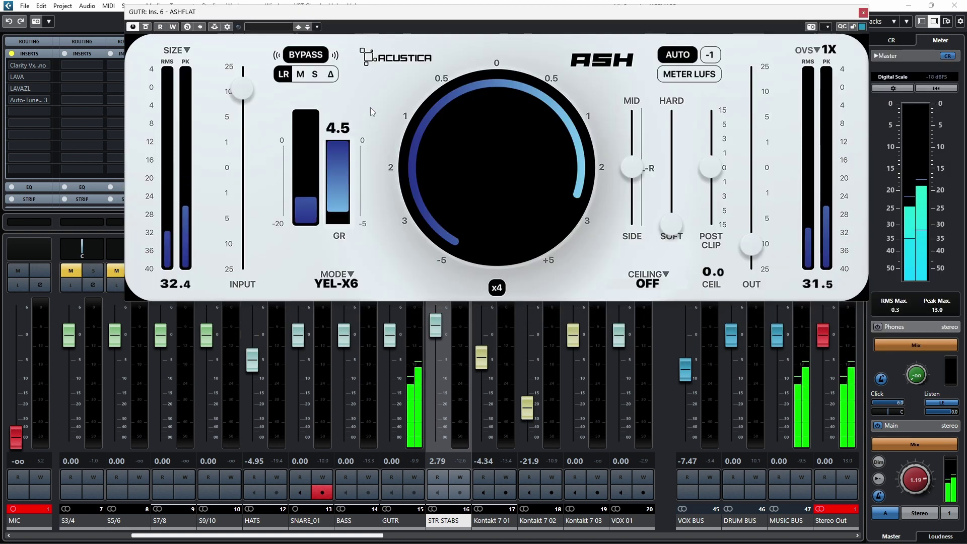
- Compare GUTR with ASHFLAT bypassed and active, raise the main knob to +5 and shift the plugin window slightly
click(311, 59)
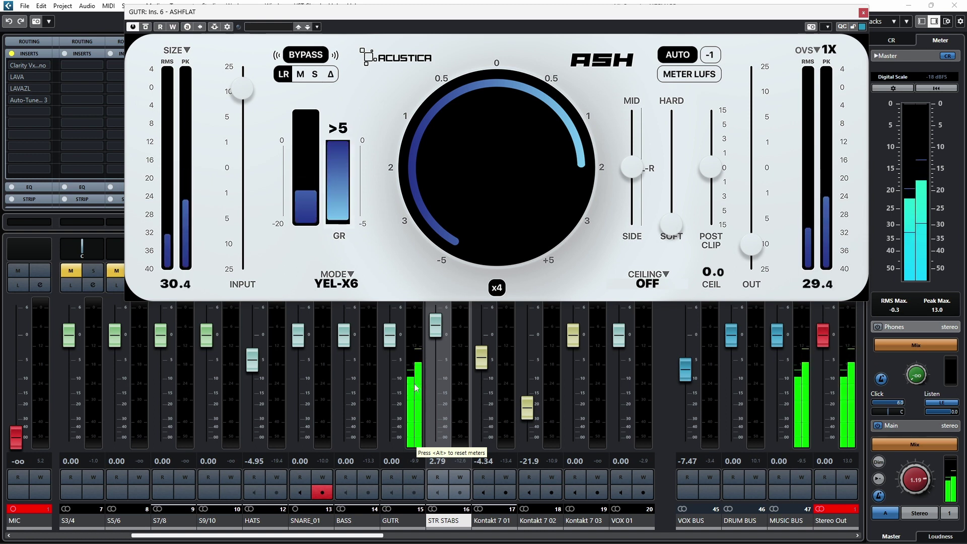
click(304, 58)
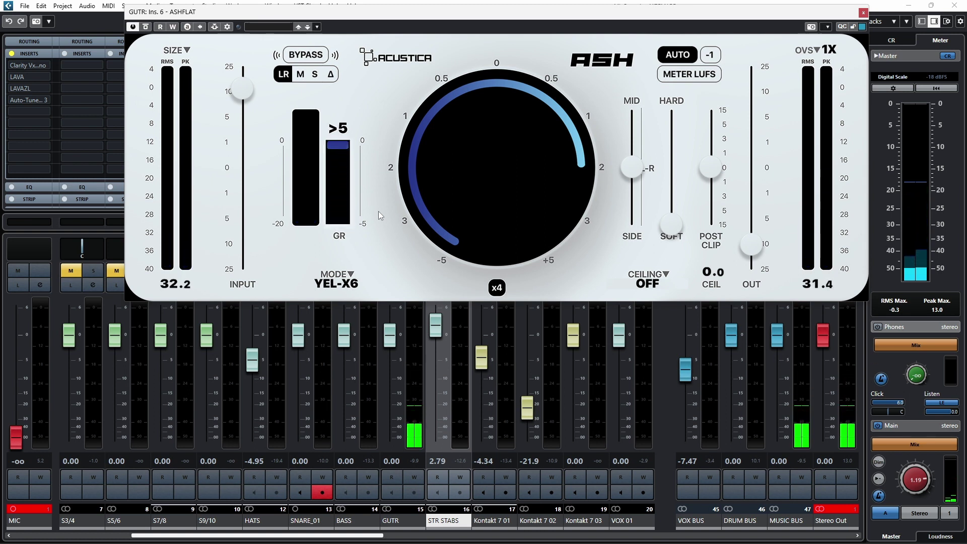
drag(525, 207, 529, 192)
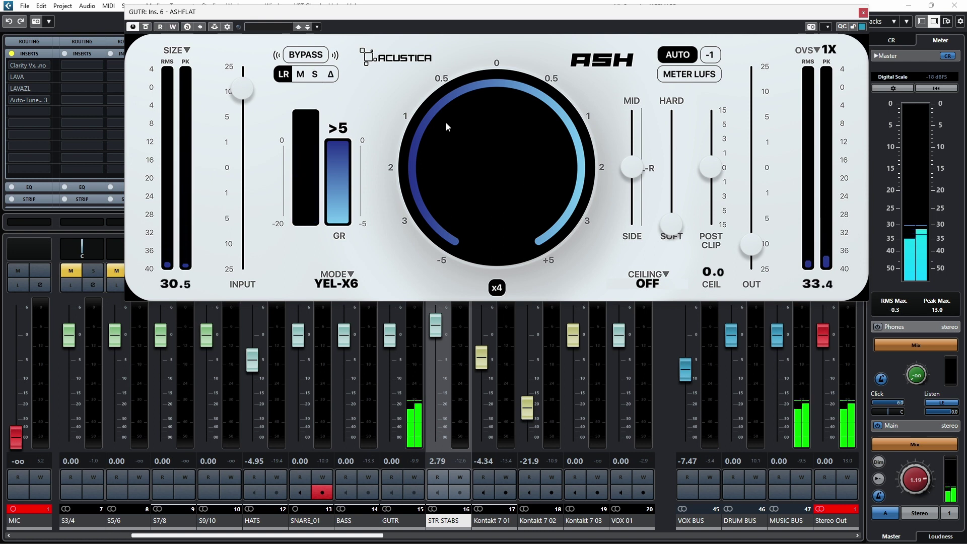
drag(352, 17, 323, 26)
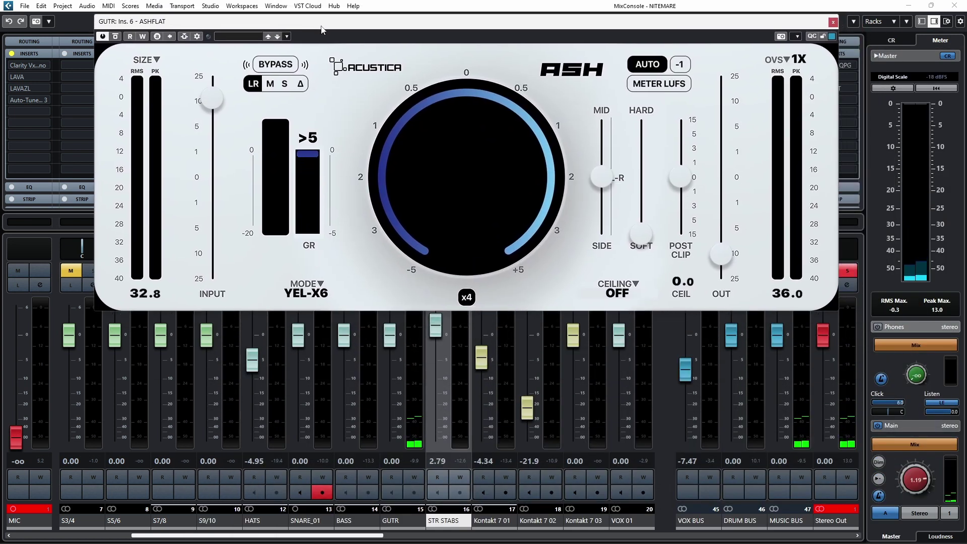
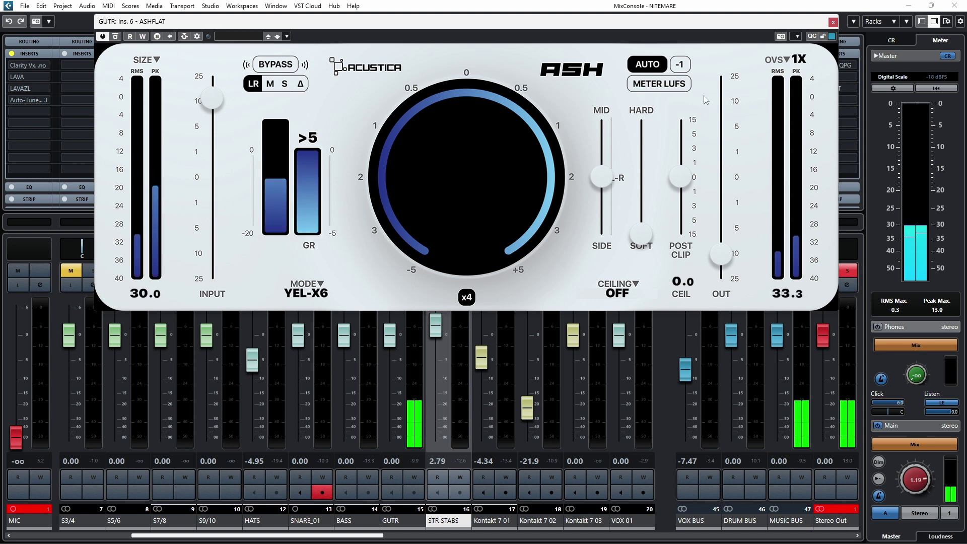
- Enable the -1 option in the GUTR ASHFLAT and set its ceiling to Aggressive Limiter Lim 1X
click(683, 66)
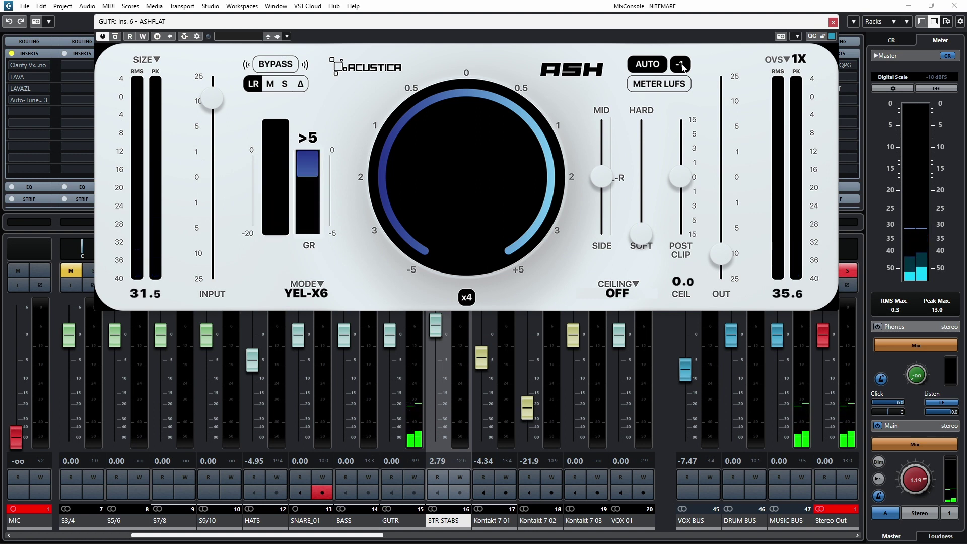
click(617, 289)
mouse_move(670, 329)
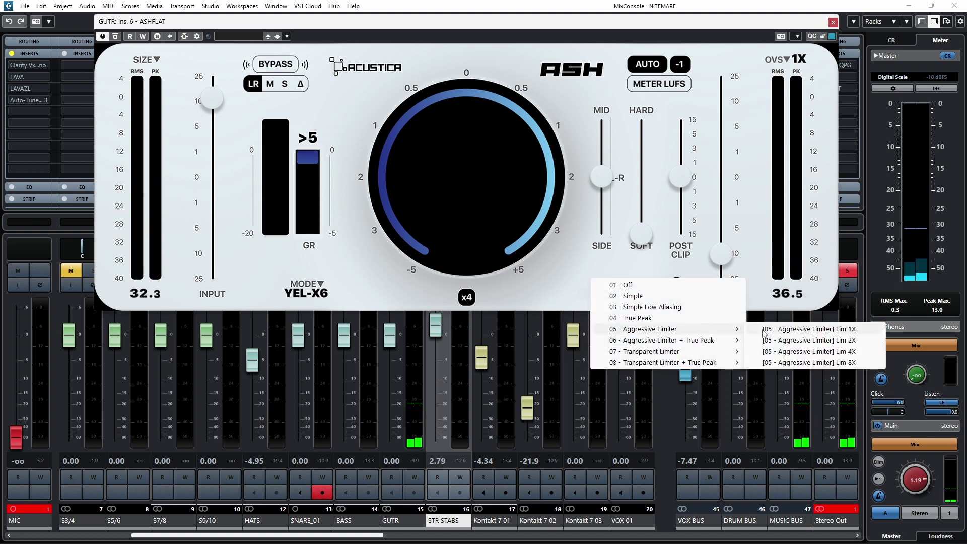
click(811, 330)
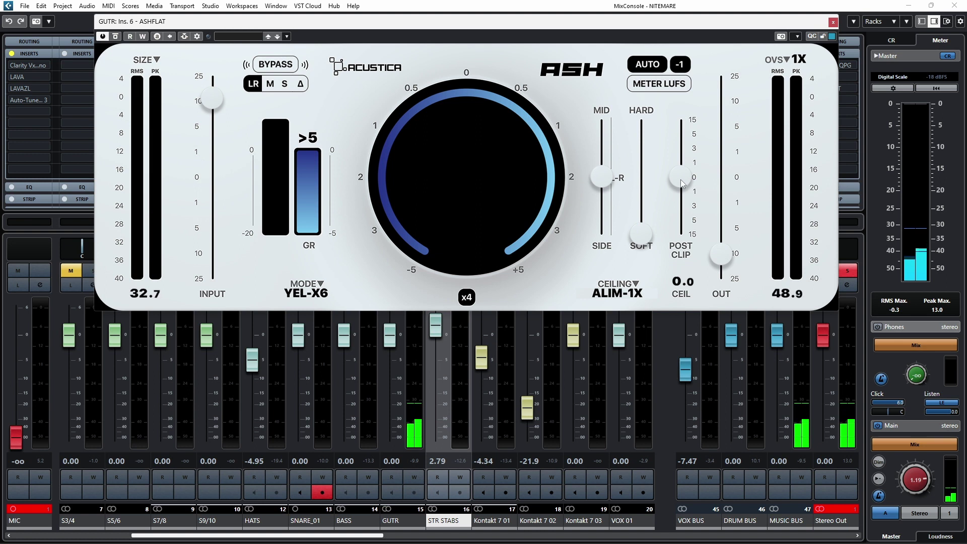
- Try raising the GUTR ASHFLAT Post Clip to about 4 and reset it to 0
drag(682, 184, 699, 149)
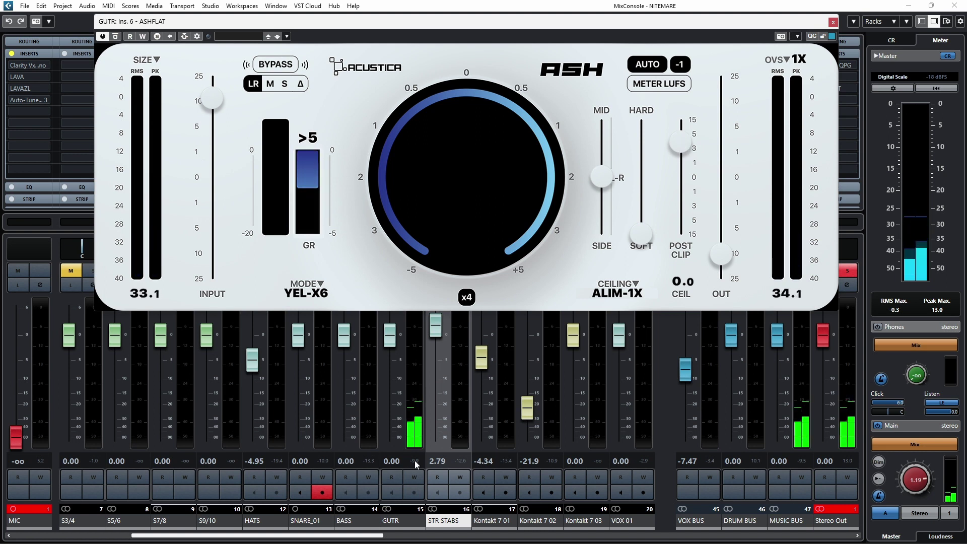
double_click(683, 155)
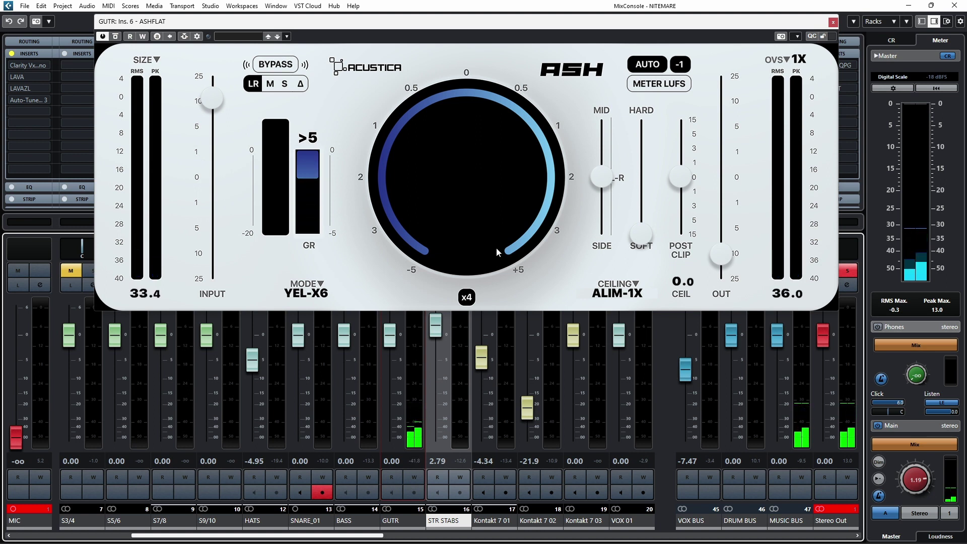
- Show more mixer channels and, in the DRUM BUS ASHFLAT, set the input to about +7 and the output to about -7
scroll(496, 189, down, 5)
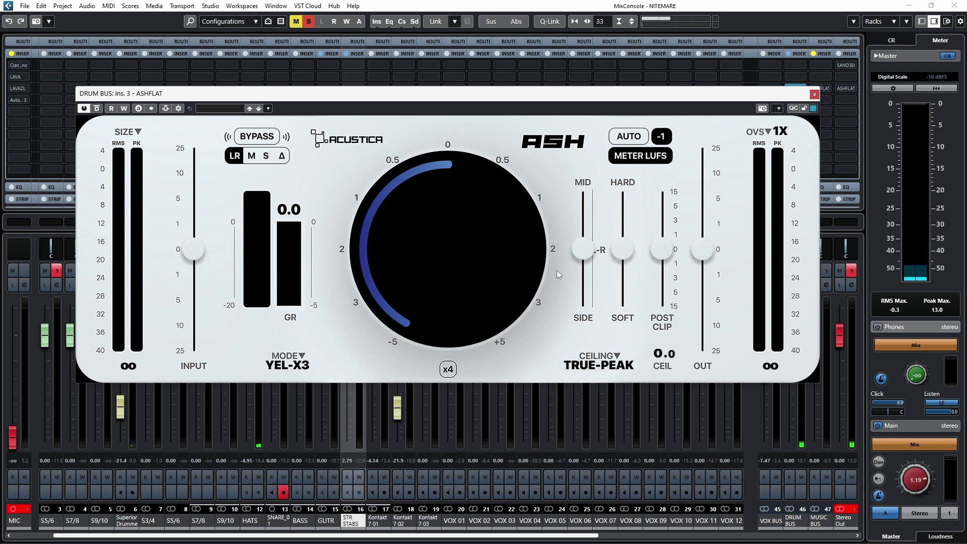
drag(705, 251, 675, 389)
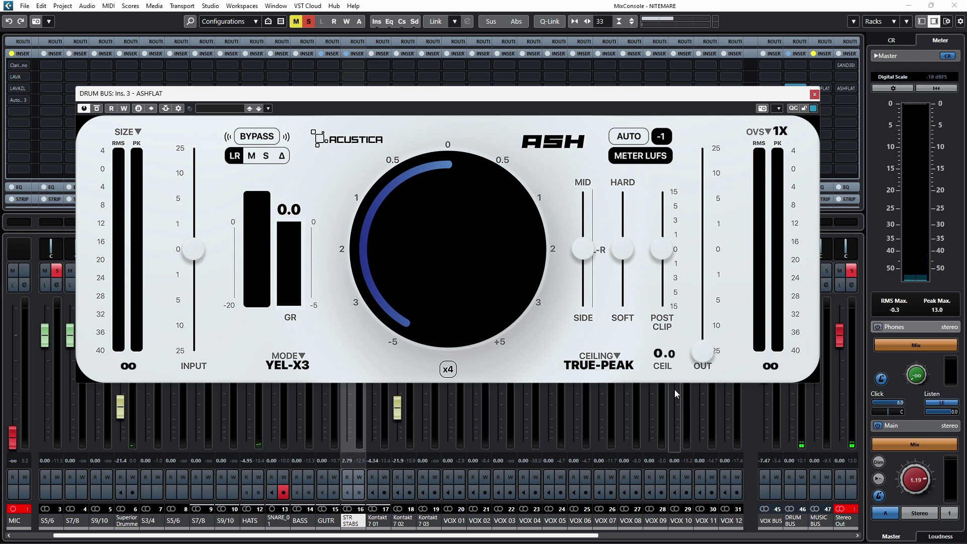
drag(197, 253, 195, 179)
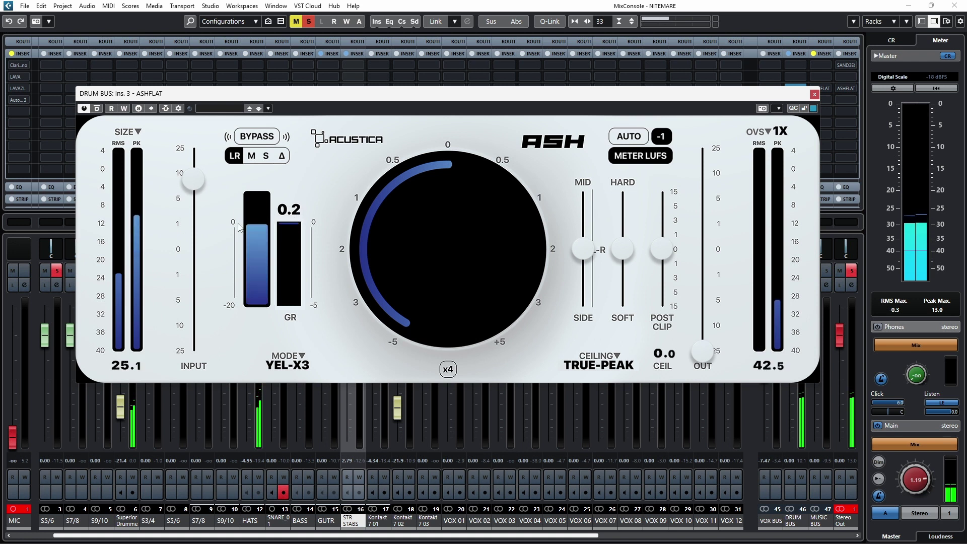
drag(195, 182, 195, 186)
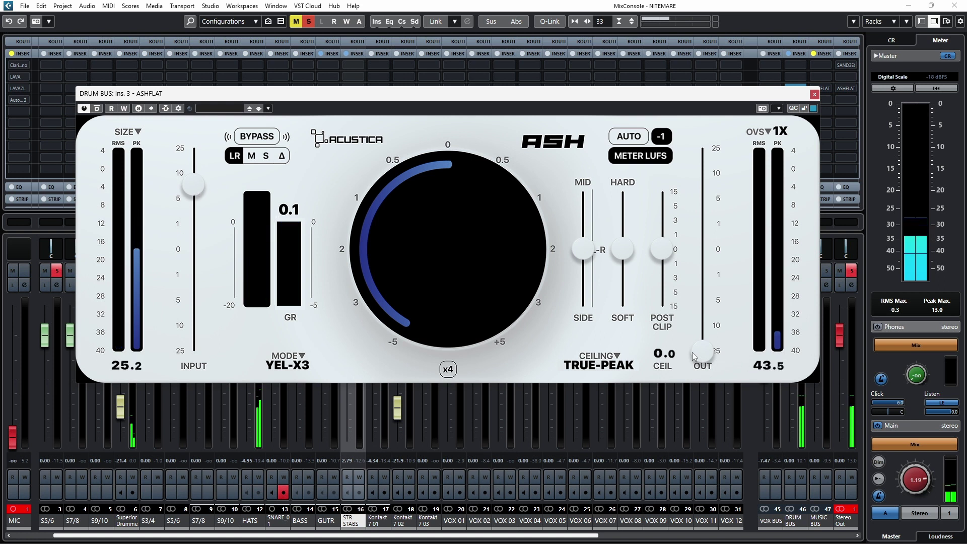
drag(702, 353, 713, 314)
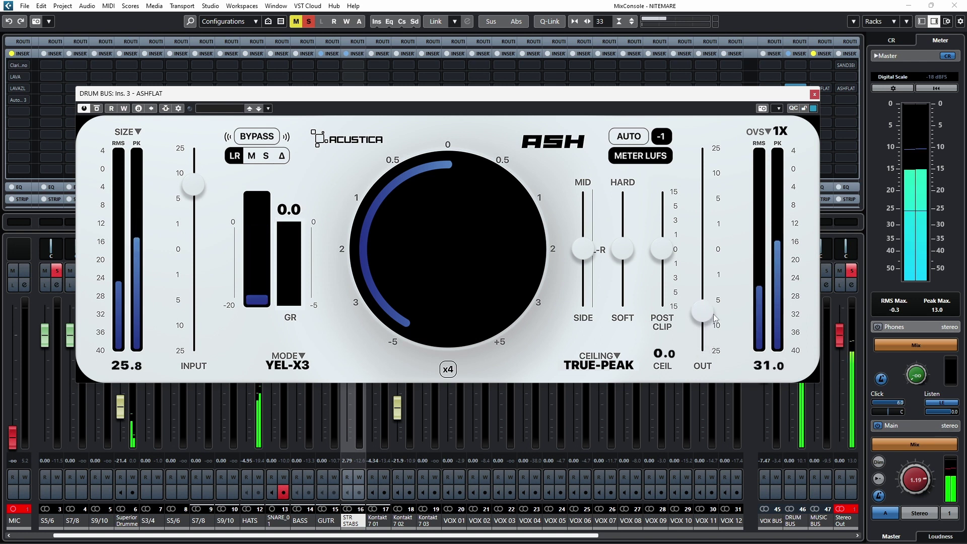
- Compare DRUM BUS with ASHFLAT bypassed and active, set its ceiling to Off and enable Auto
click(256, 140)
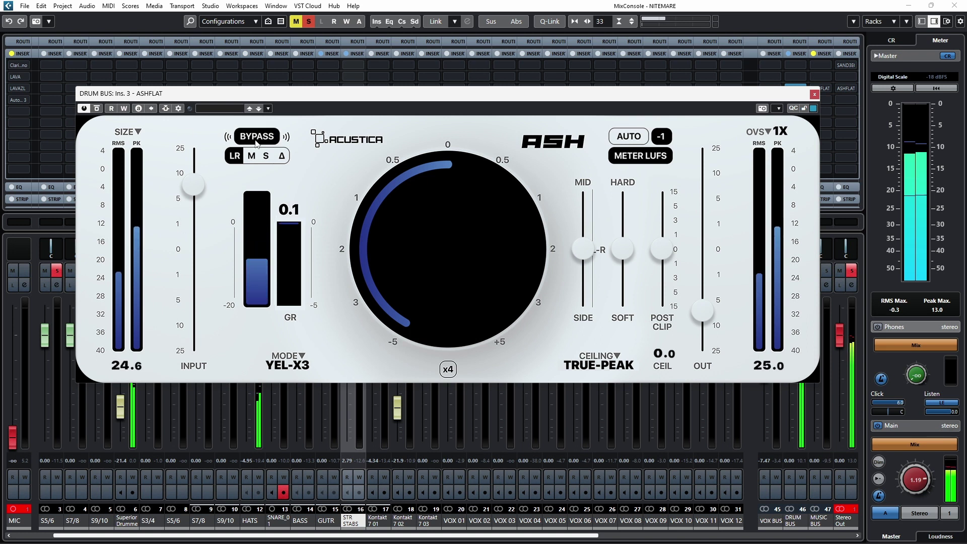
click(256, 142)
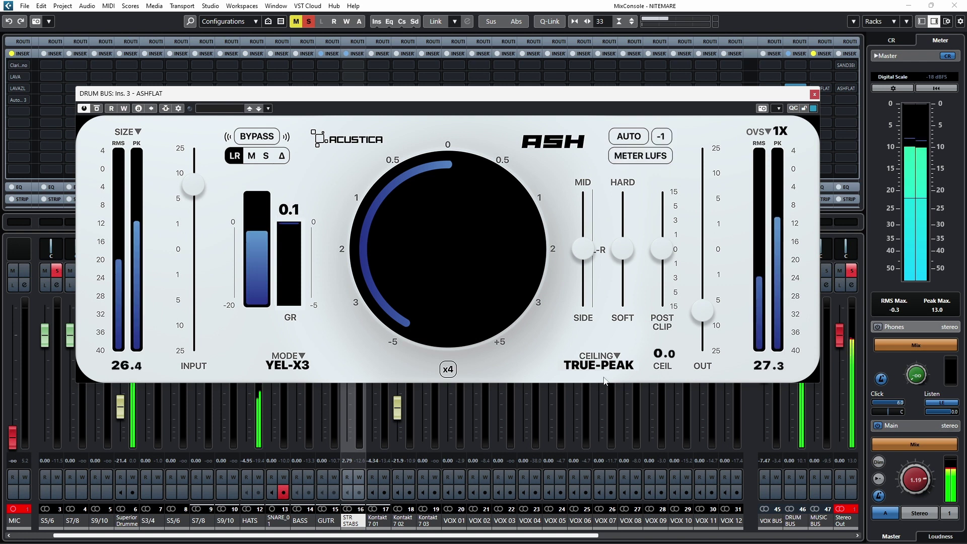
click(624, 366)
click(623, 357)
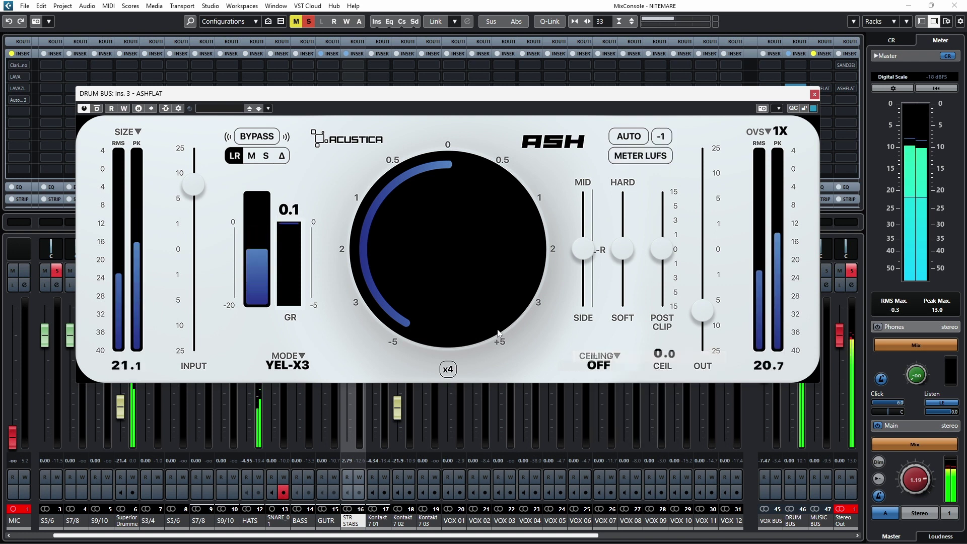
click(623, 146)
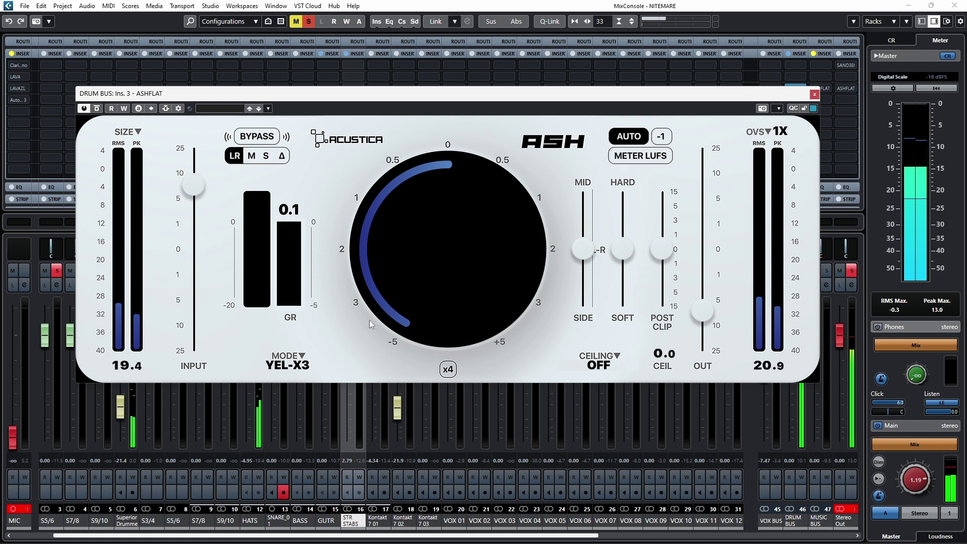
- Switch the DRUM BUS ASHFLAT mode to Yellow X (+6) and raise its main knob, fine-tuning it to between 3 and +5
click(301, 364)
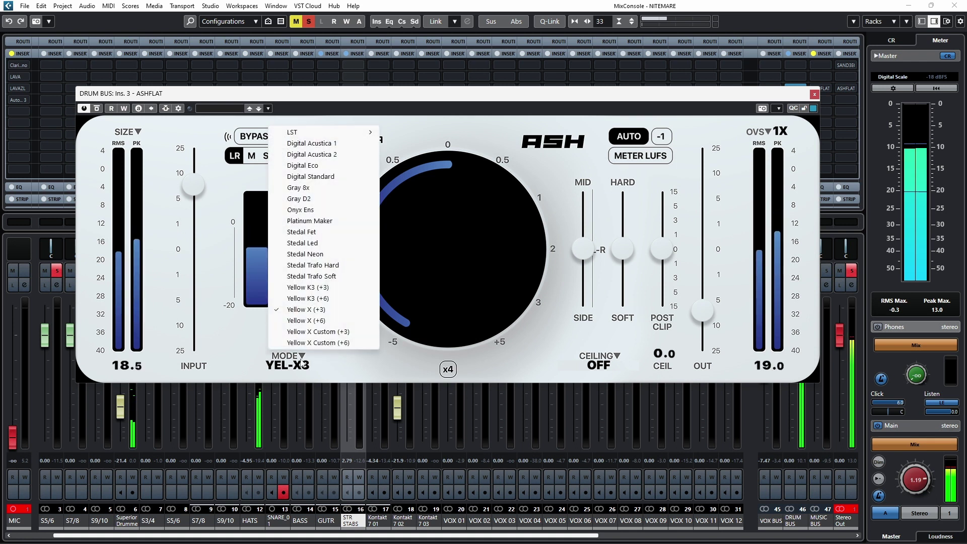
click(321, 322)
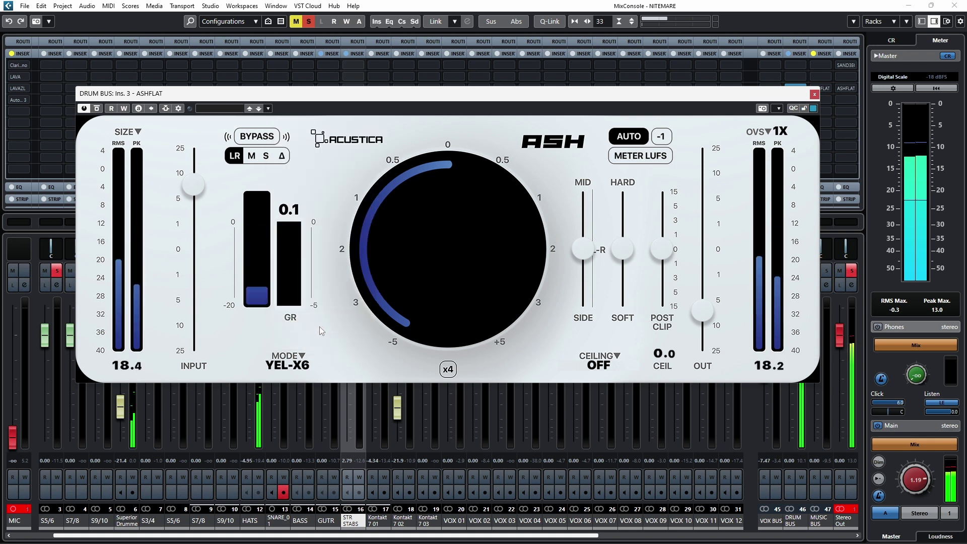
drag(442, 296, 452, 270)
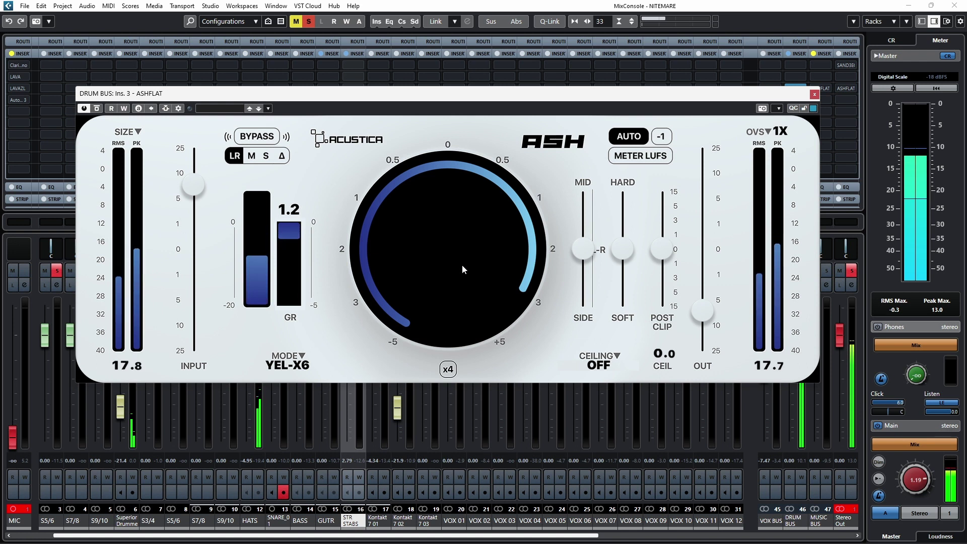
drag(461, 264, 474, 200)
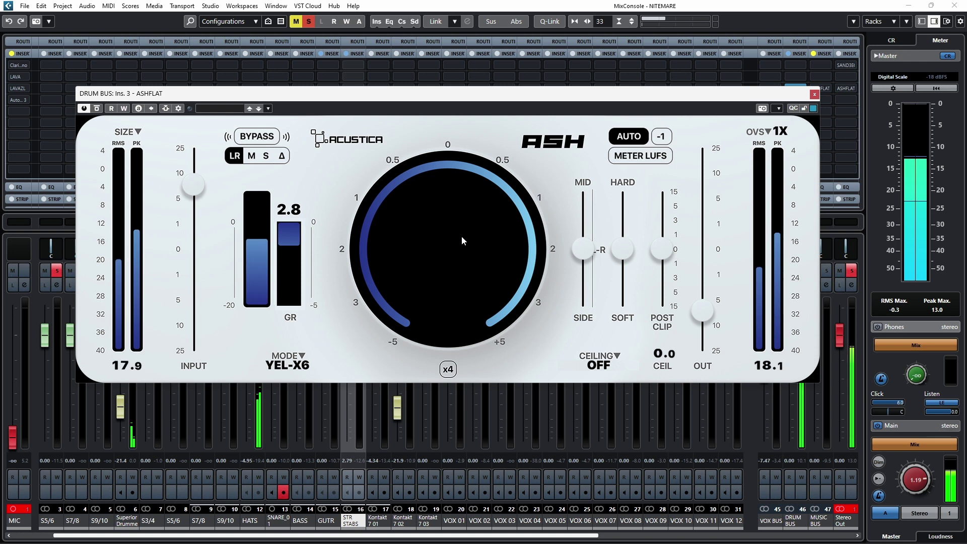
mouse_move(482, 249)
mouse_down()
mouse_move(467, 270)
mouse_move(476, 263)
mouse_up()
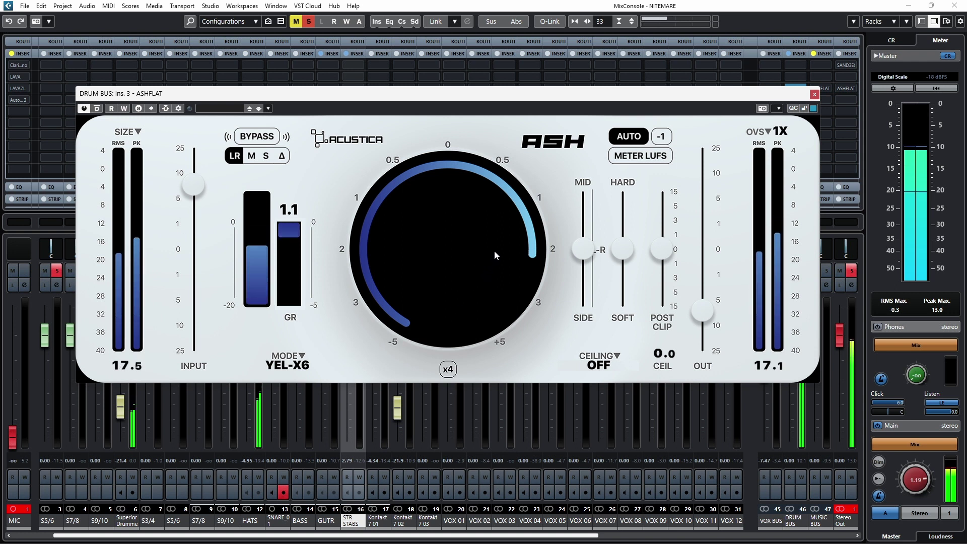
drag(495, 250, 492, 258)
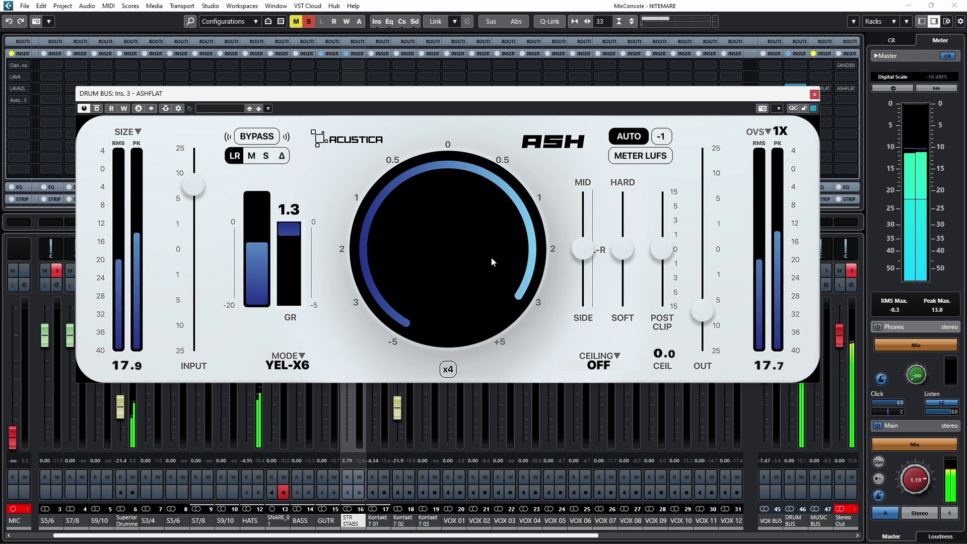
drag(492, 256, 492, 256)
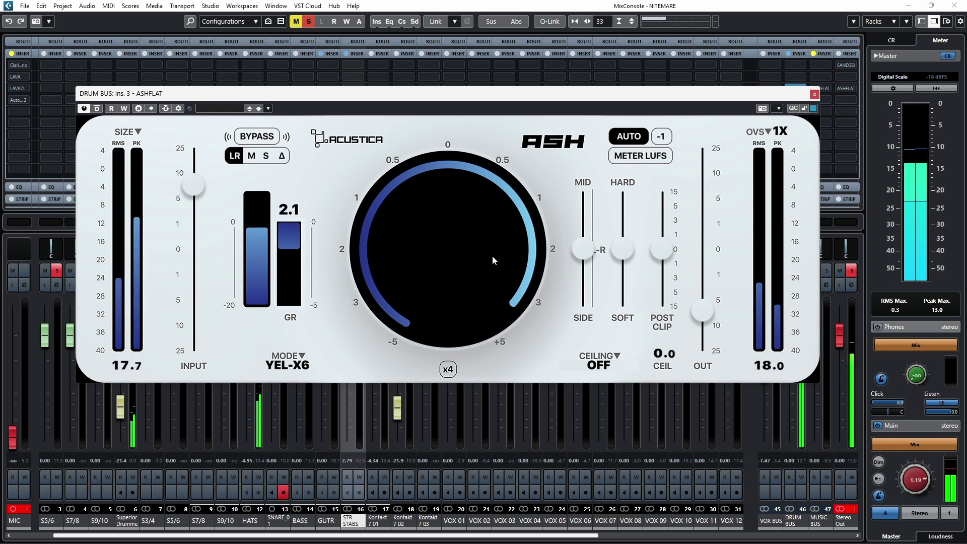
drag(491, 255, 491, 256)
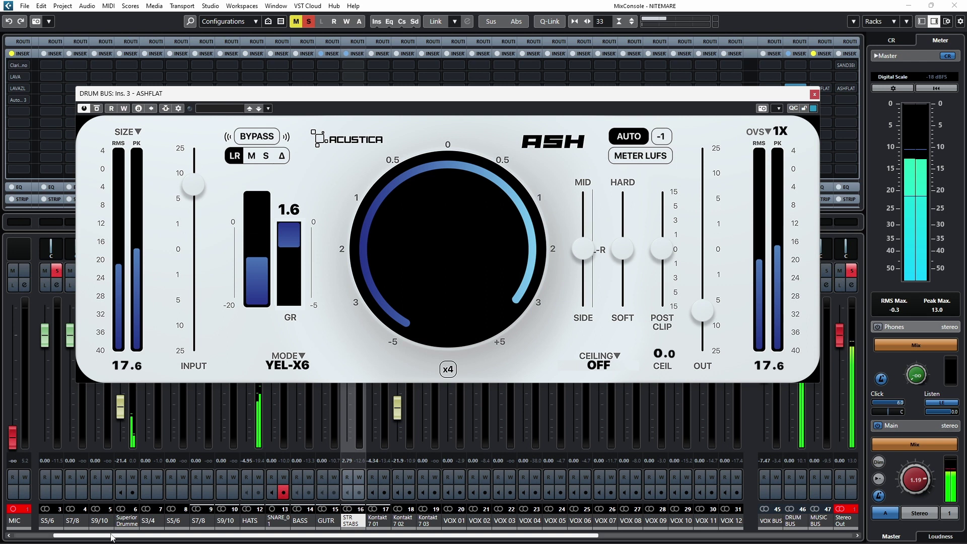
drag(105, 537, 57, 537)
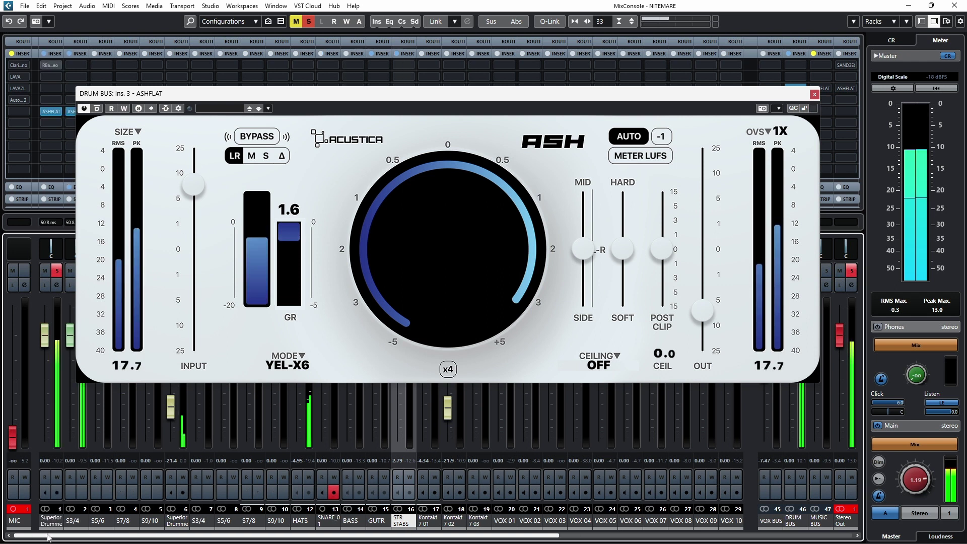
click(491, 227)
drag(492, 227, 492, 223)
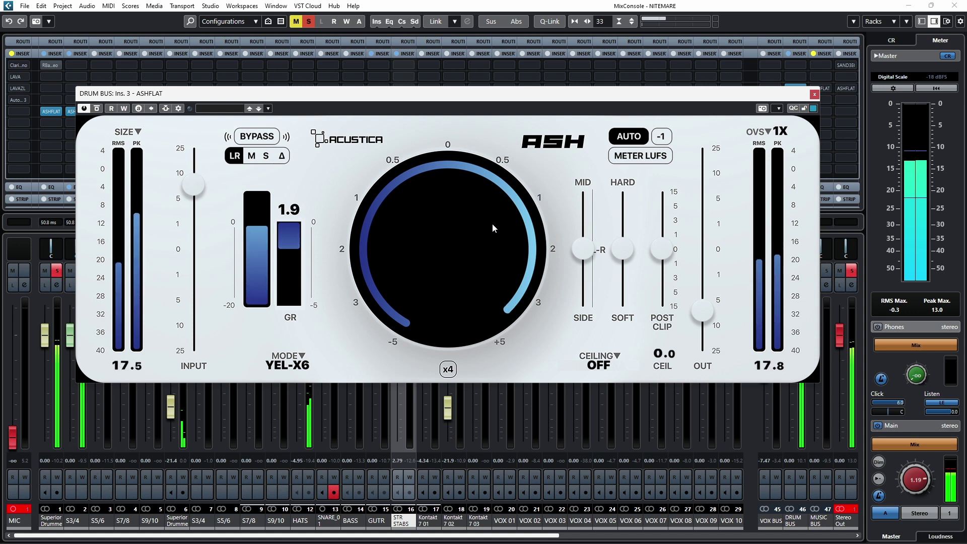
- In the project window, shorten the cycle range to bars 1 to 5 and play back from about bar 2
click(955, 6)
drag(334, 93, 450, 335)
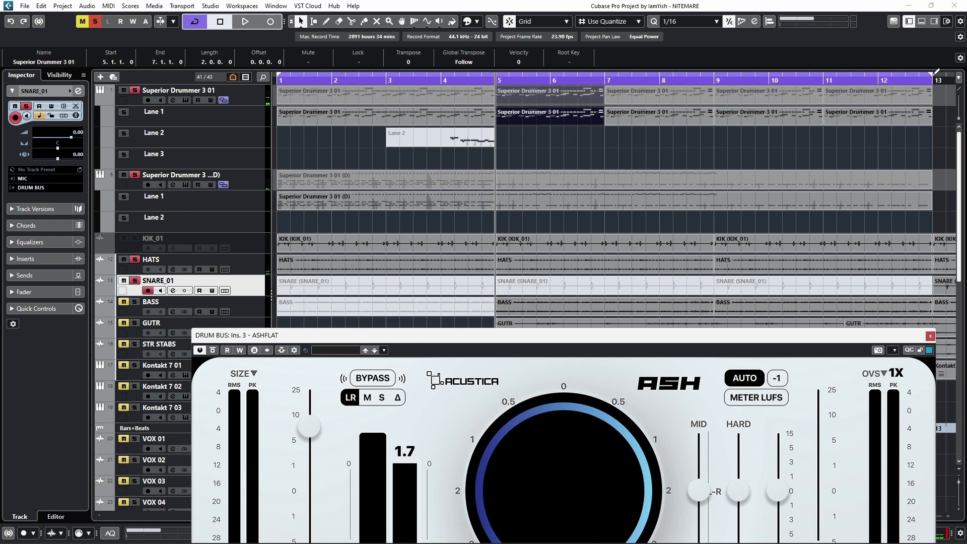
drag(933, 79, 512, 107)
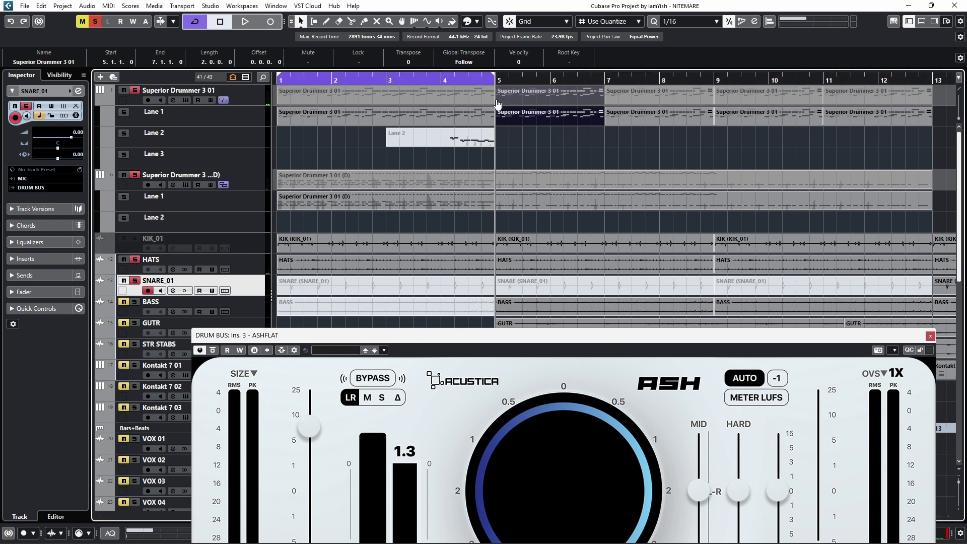
click(339, 78)
drag(457, 354, 448, 106)
- Set the DRUM BUS ASHFLAT main knob just below 3 and lower the second Superior Drummer channel's mixer fader to -22.7
drag(590, 255, 589, 259)
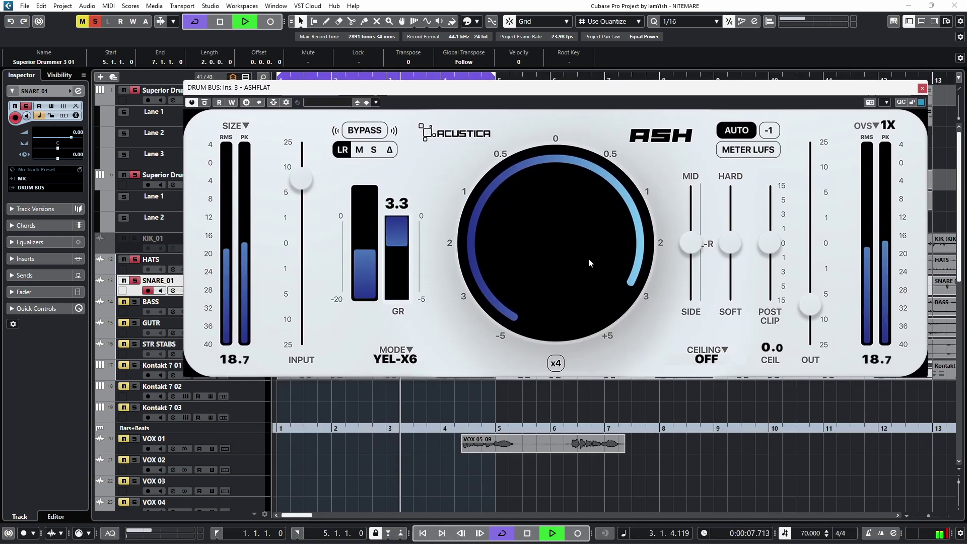
key(F3)
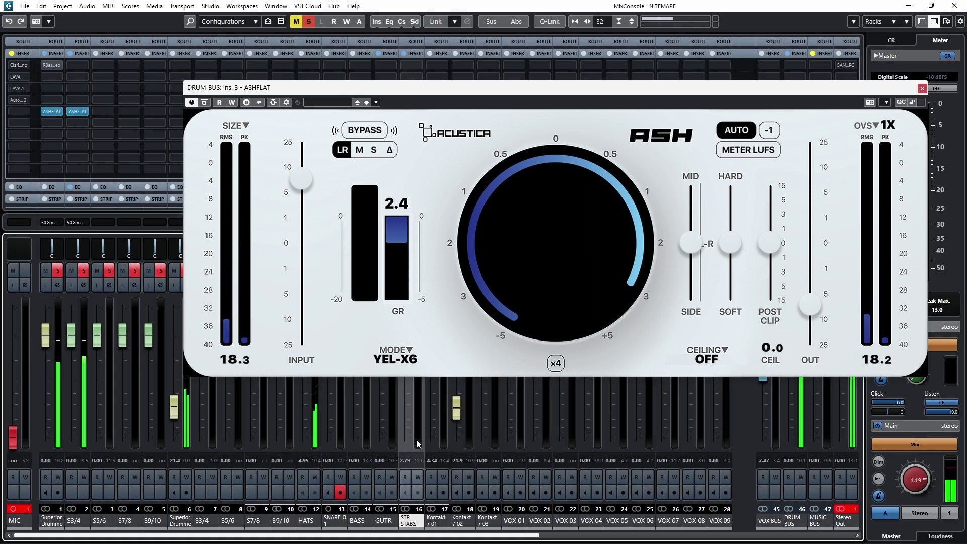
drag(174, 416, 173, 418)
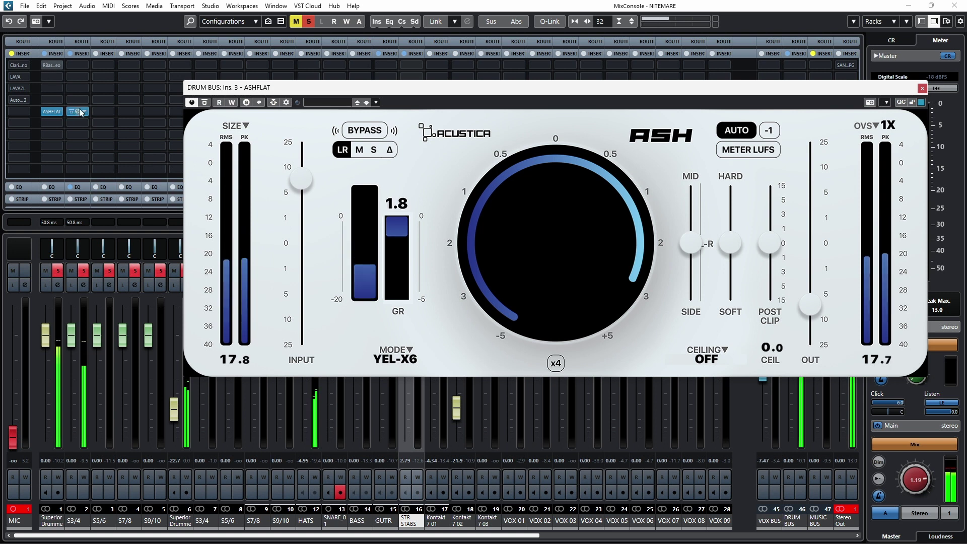
- Compare the first Superior Drummer channel and the adjacent S3/4 channel with their inserts bypassed and active
click(69, 53)
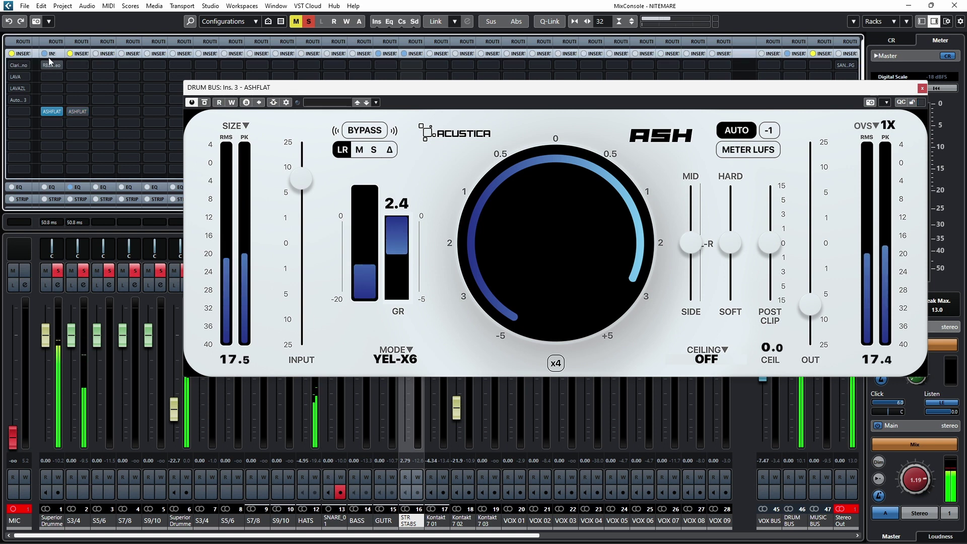
click(45, 53)
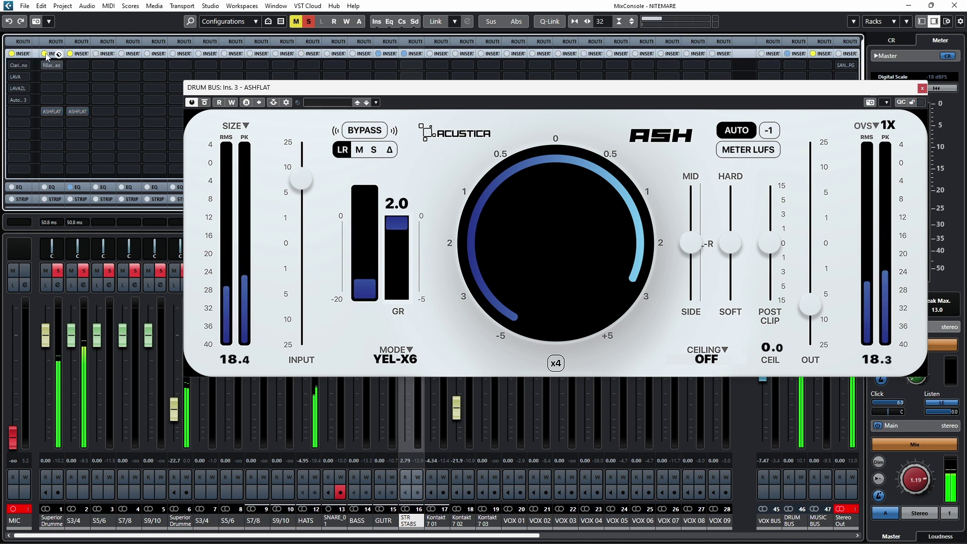
click(45, 54)
click(69, 53)
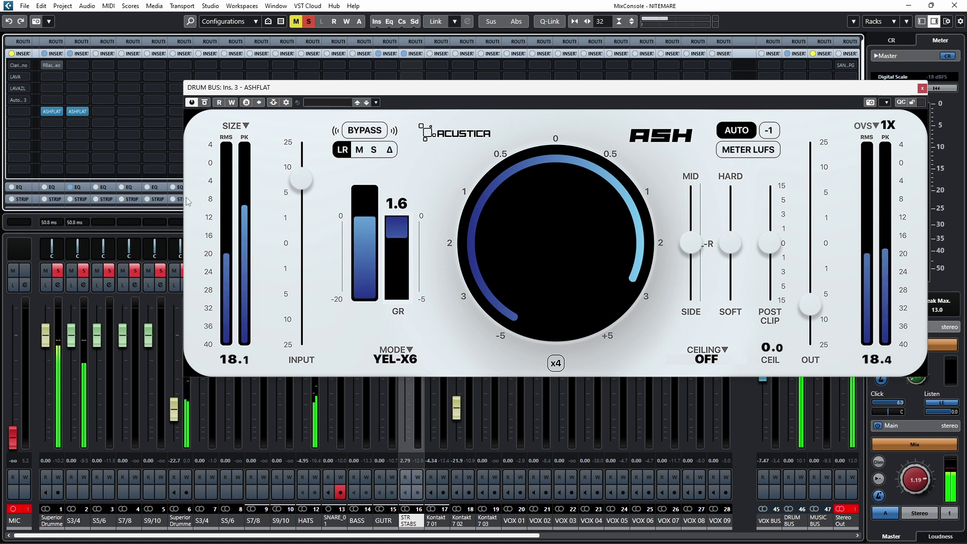
- Solo the first Superior Drummer channel, open its ASHFLAT and compare the channel's peak level with the plugin bypassed and active
ctrl+click(58, 271)
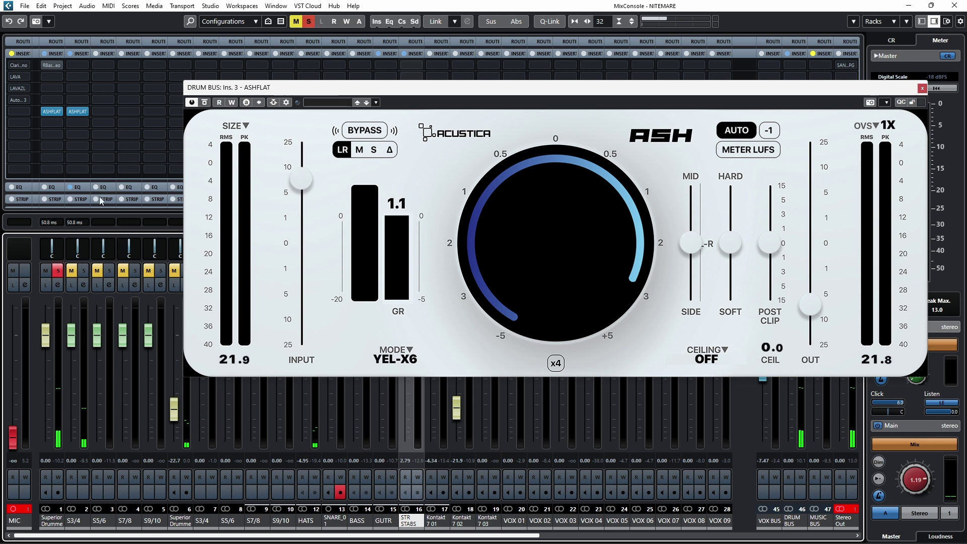
click(51, 112)
click(194, 151)
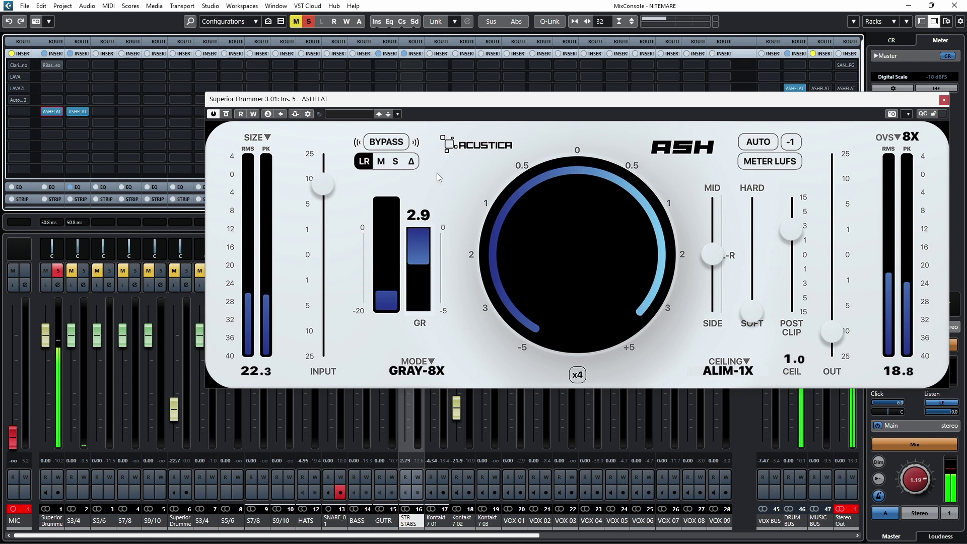
click(227, 114)
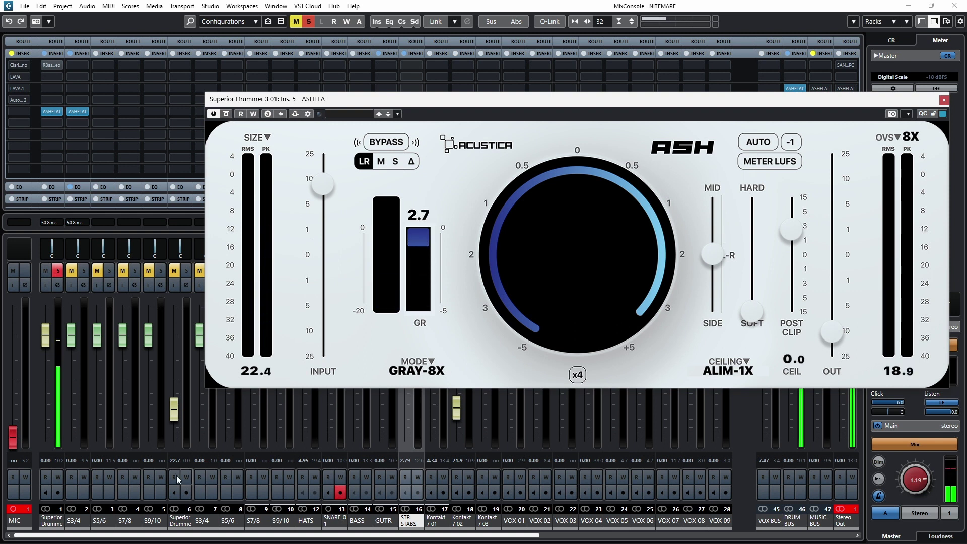
click(64, 466)
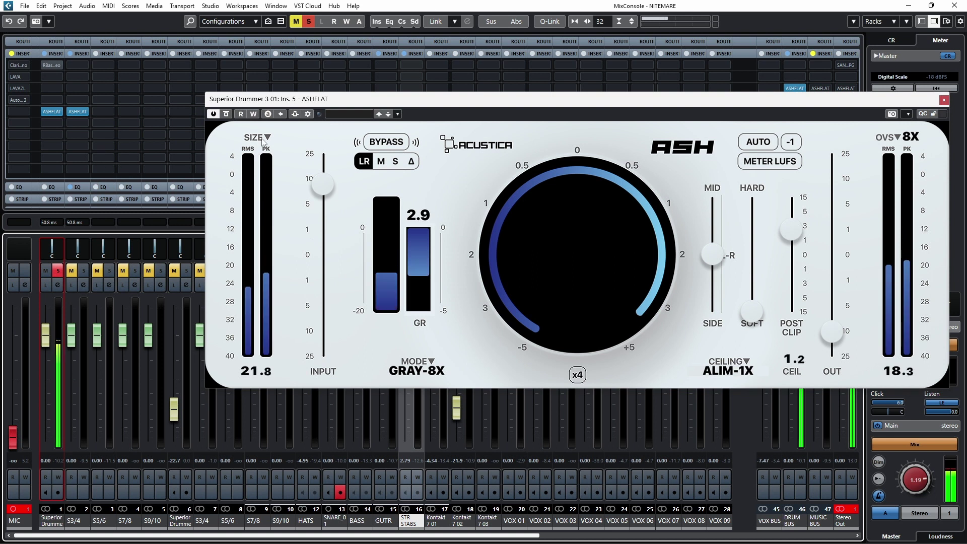
- Lower the Superior Drummer ASHFLAT output further below -10 and compare the channel repeatedly with the plugin bypassed and active
click(227, 113)
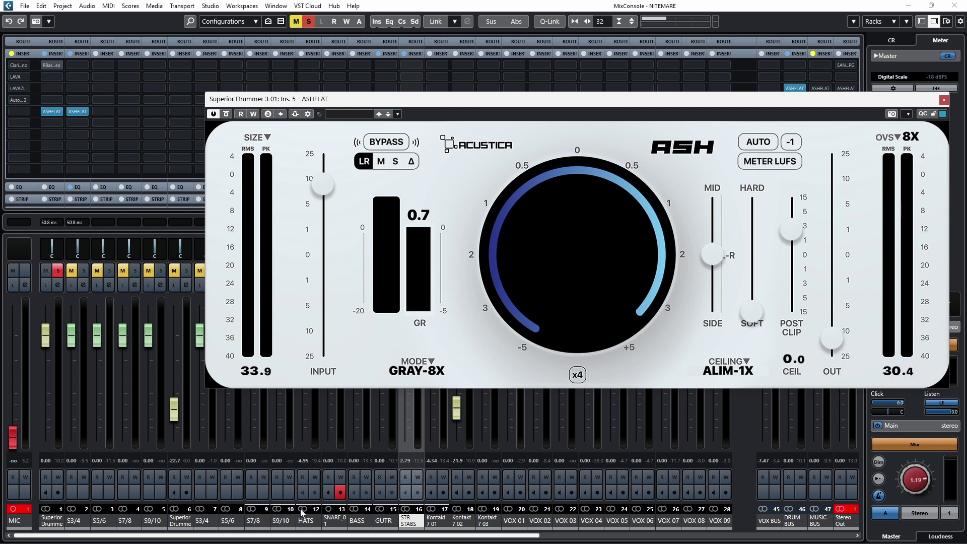
click(227, 115)
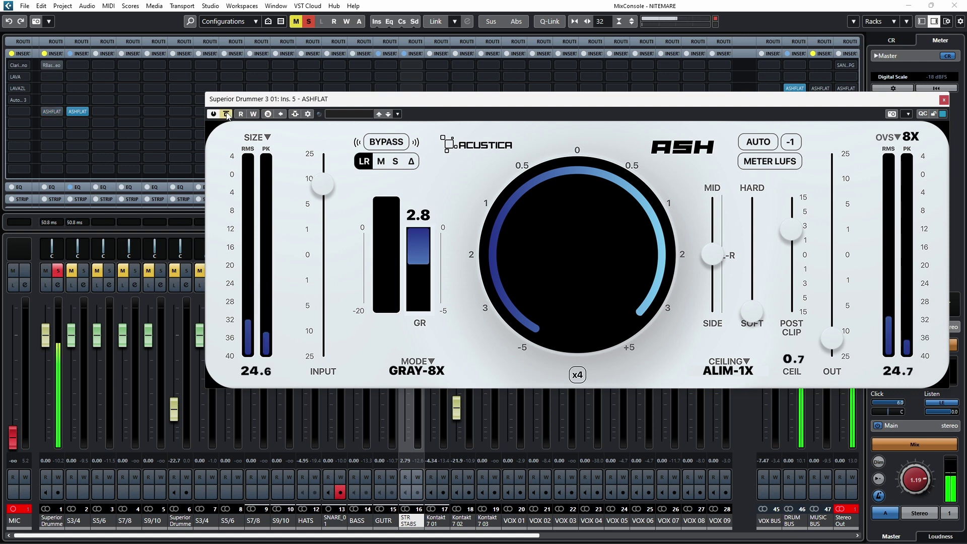
click(227, 115)
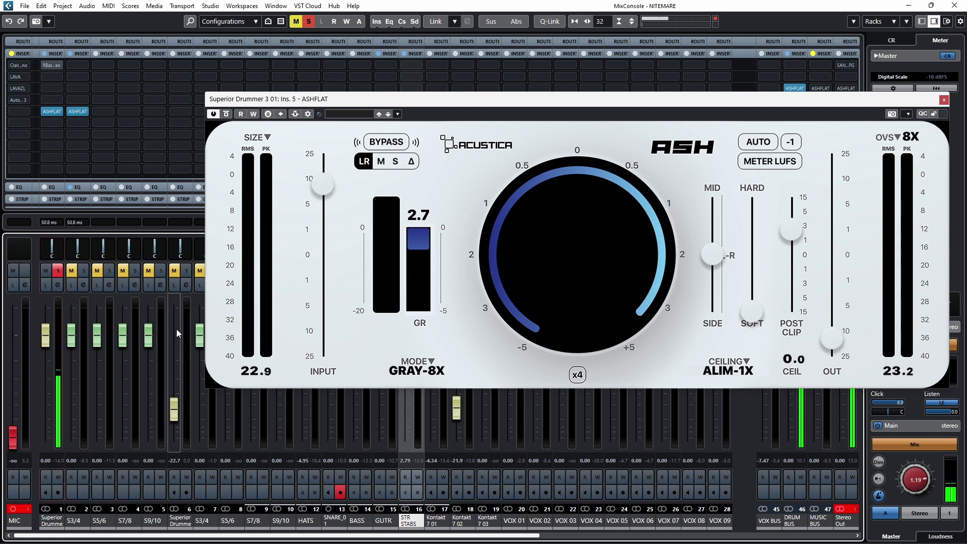
click(227, 115)
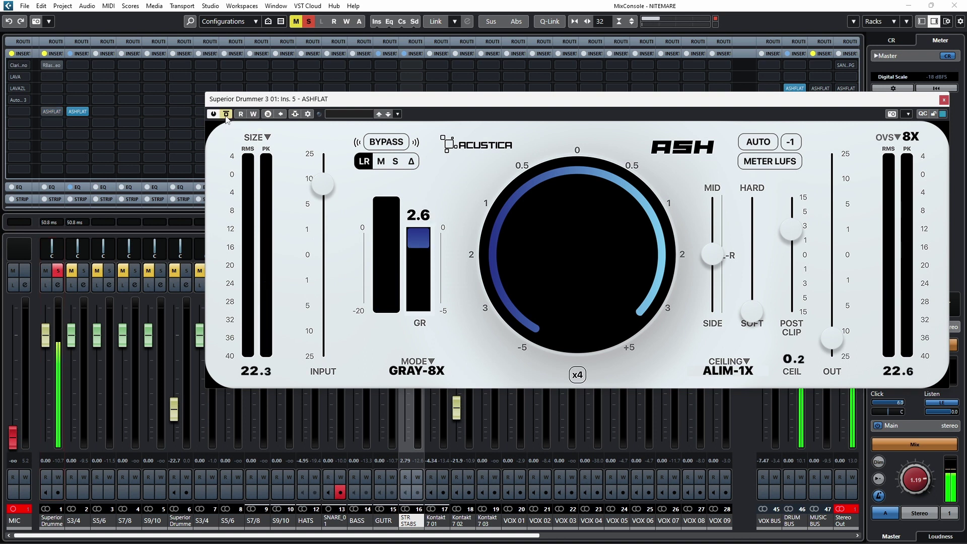
click(226, 115)
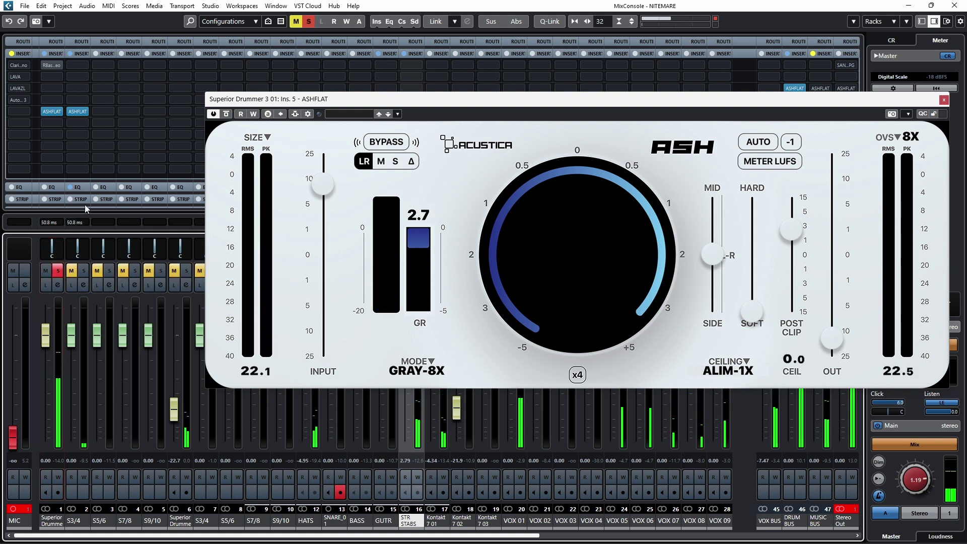
- Open the ASHFLAT on the S3/4 channel, solo that channel and compare it with the plugin bypassed and active
click(78, 113)
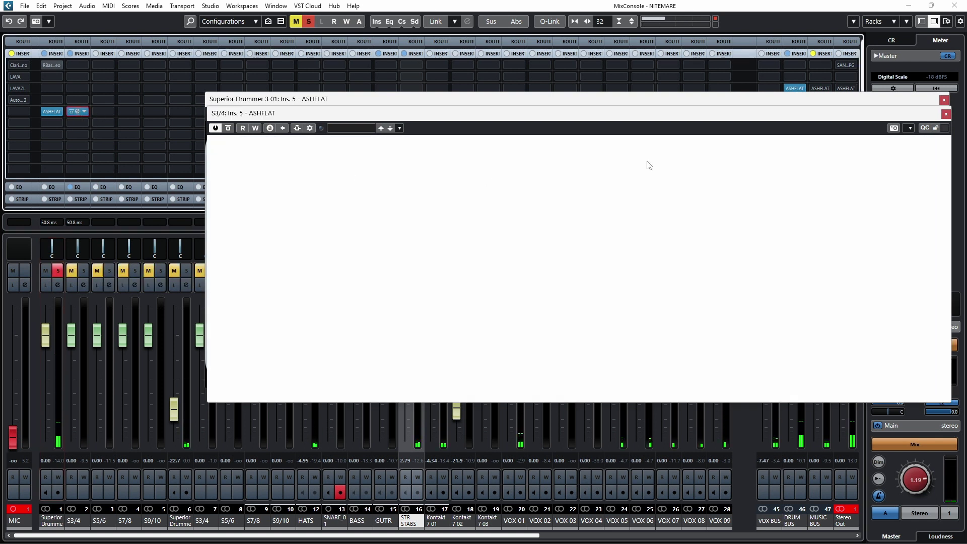
click(945, 100)
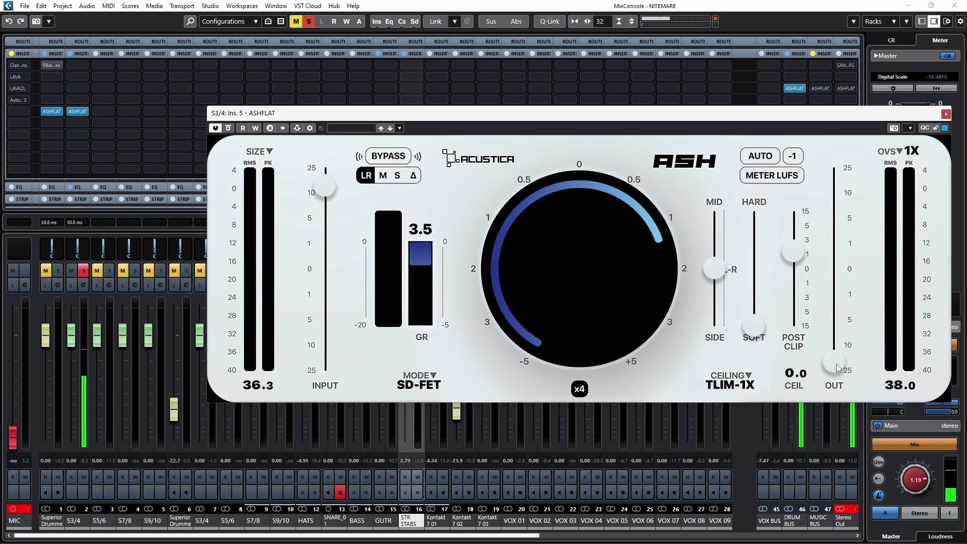
click(228, 128)
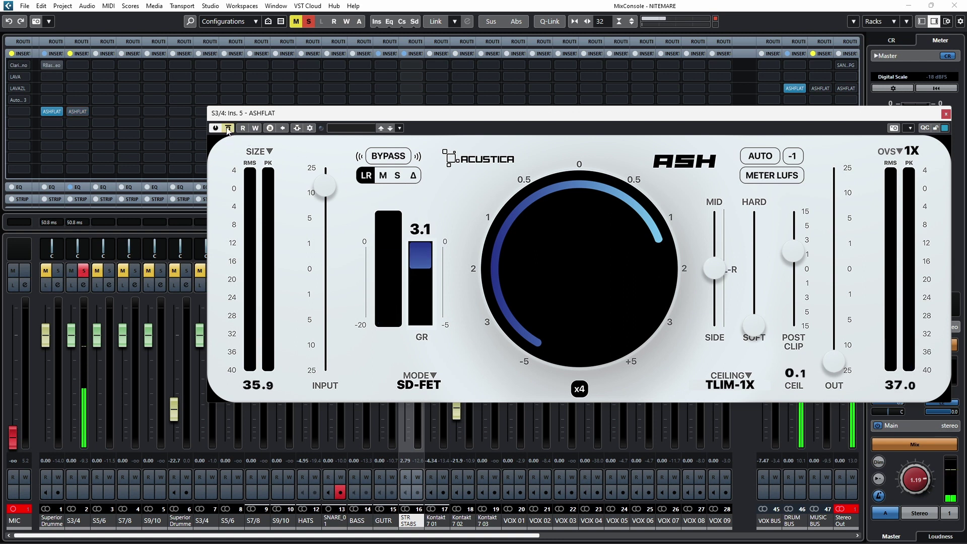
click(228, 129)
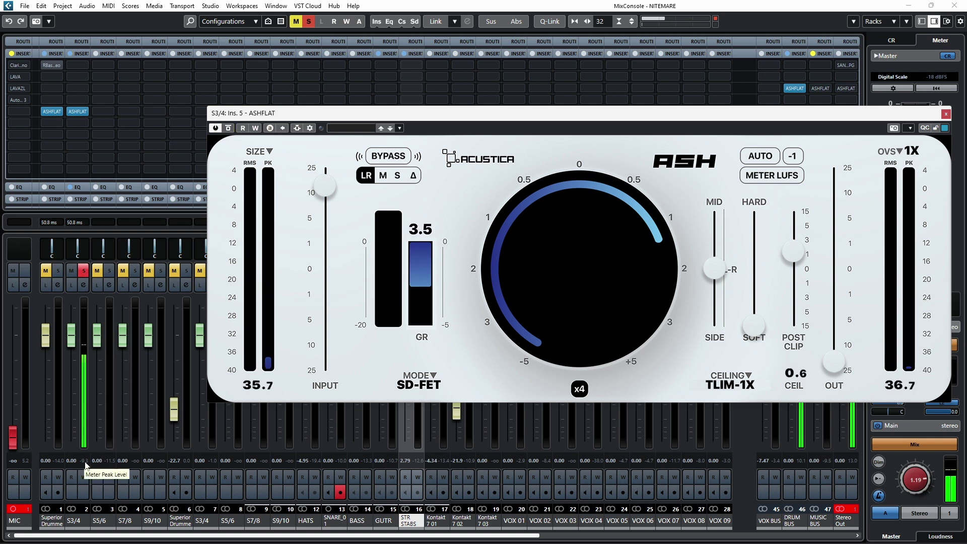
- Compare the soloed S3/4 channel once more with its ASHFLAT bypassed and active
click(228, 129)
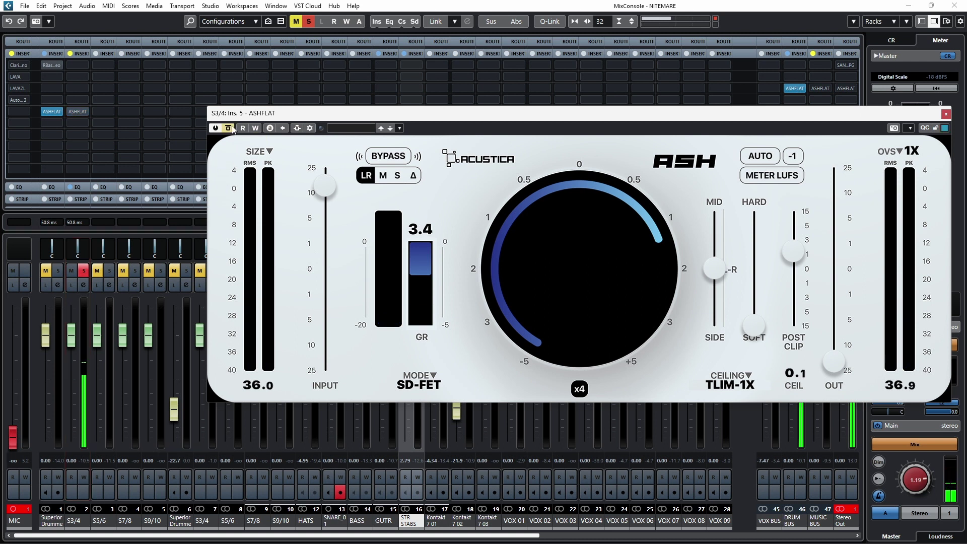
click(229, 128)
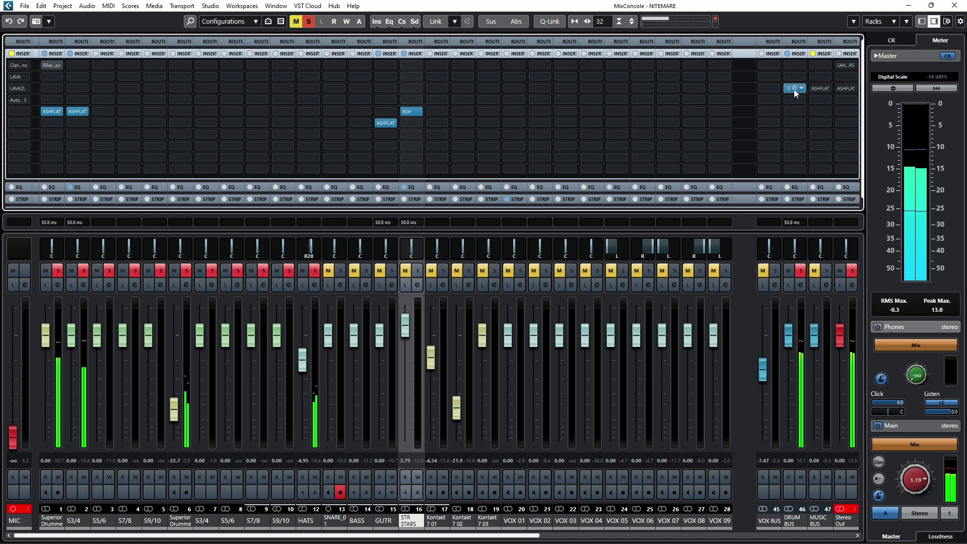
- Open the ASHFLAT on DRUM BUS, enable x4 and lower the large dial to just under 1 on its positive side
click(794, 89)
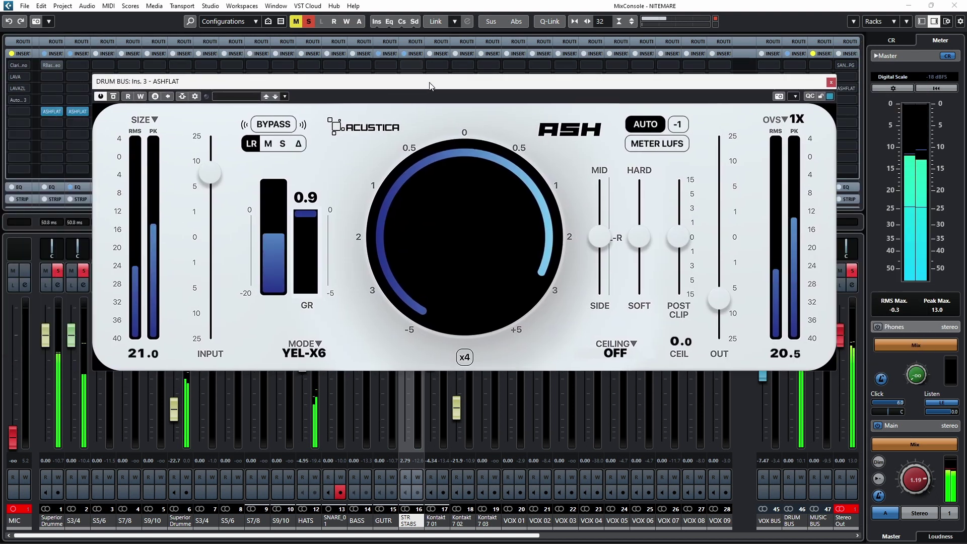
drag(430, 85, 441, 85)
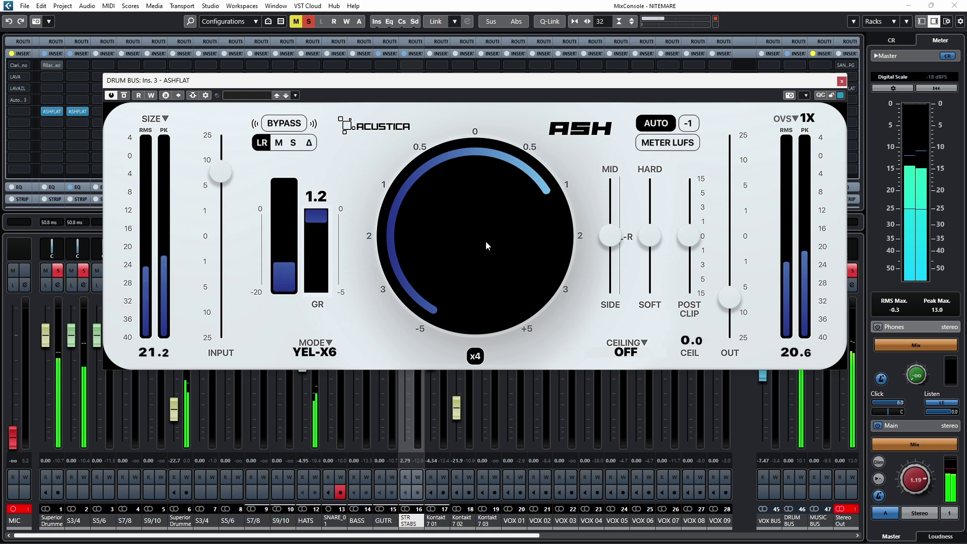
scroll(486, 241, up, 3)
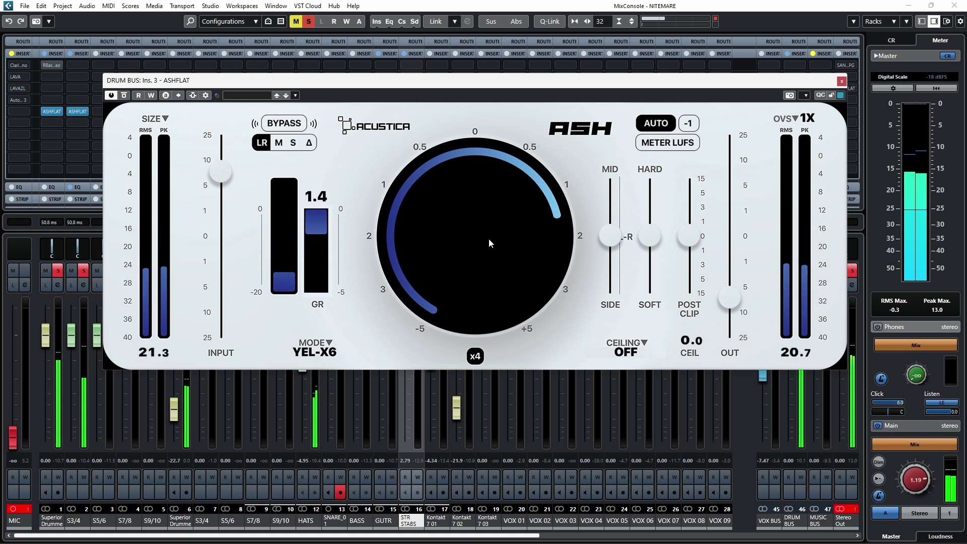
scroll(489, 238, up, 2)
scroll(489, 242, down, 1)
scroll(488, 239, down, 1)
scroll(488, 240, down, 1)
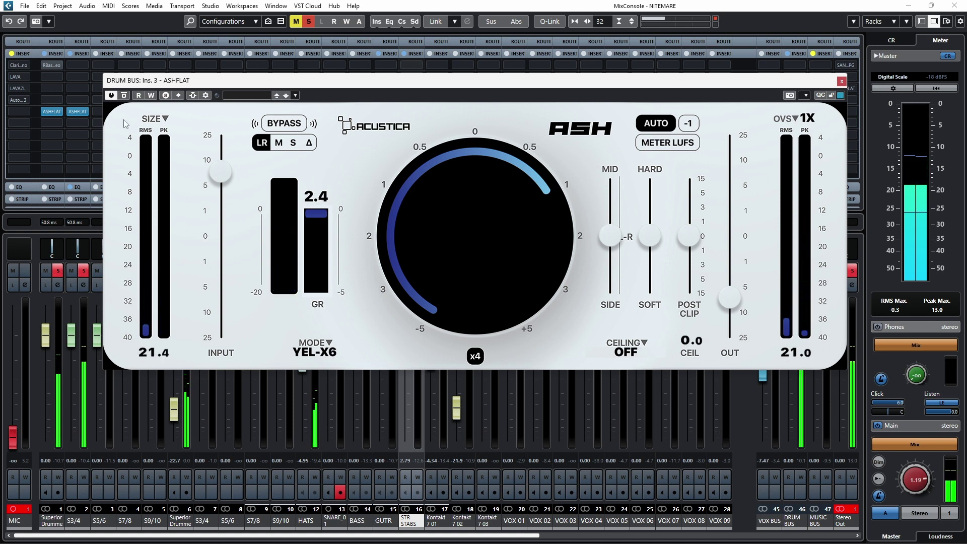
- Compare the DRUM BUS using both the insert bypass and the ASHFLAT's own bypass
click(125, 97)
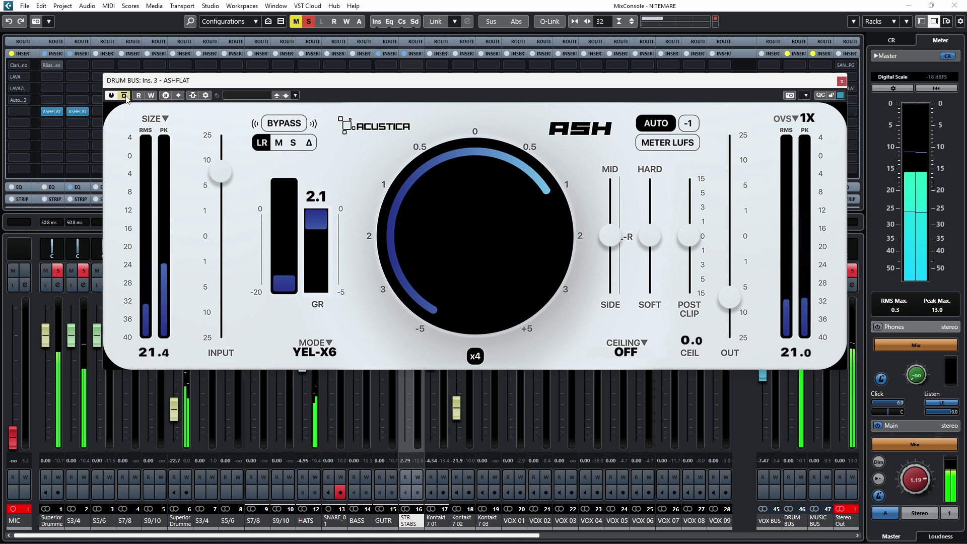
click(126, 97)
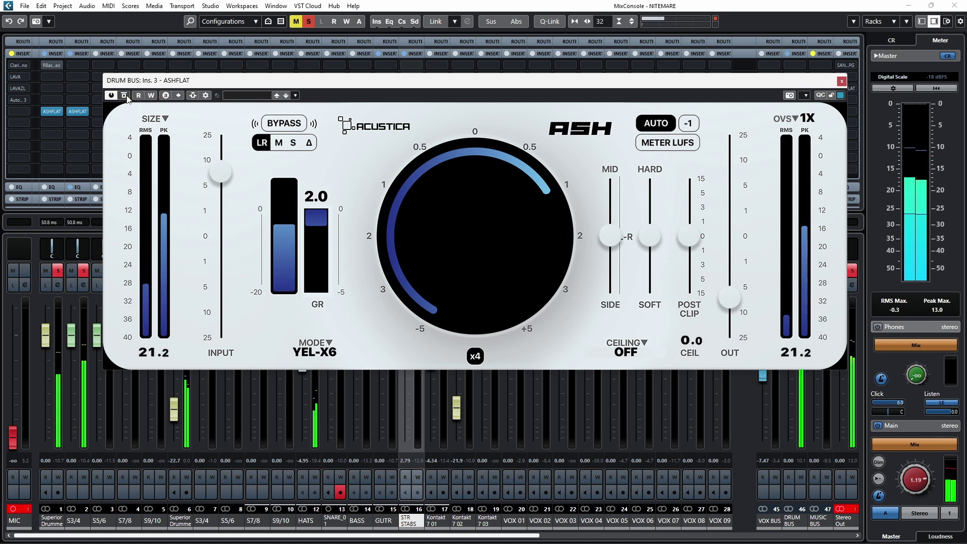
click(284, 123)
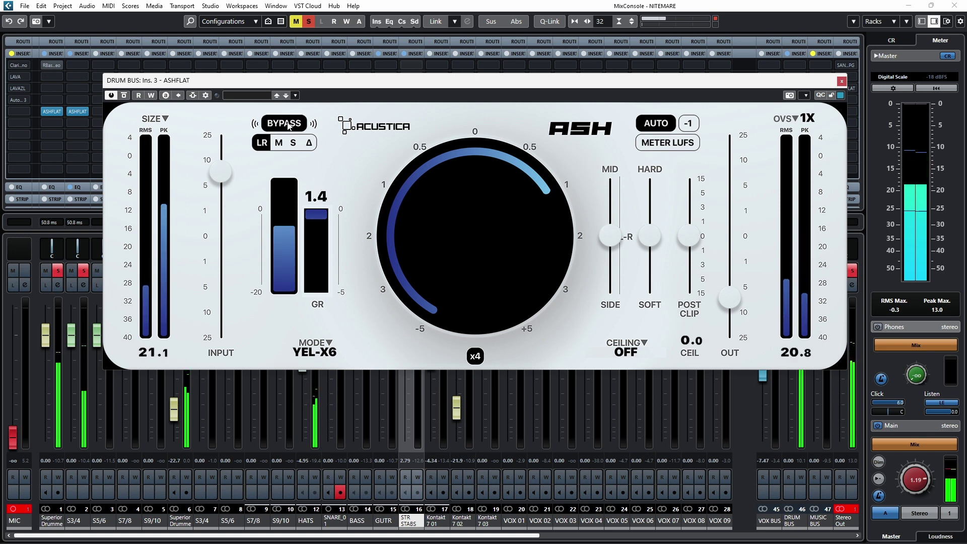
click(288, 126)
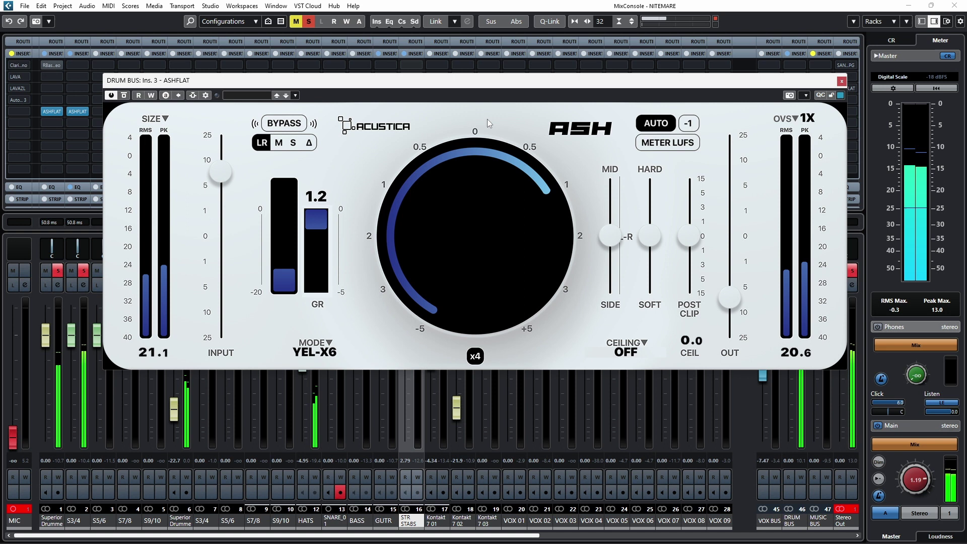
- Turn off AUTO on the DRUM BUS ASHFLAT, take it out of bypass and raise the large dial slightly above 1
click(669, 129)
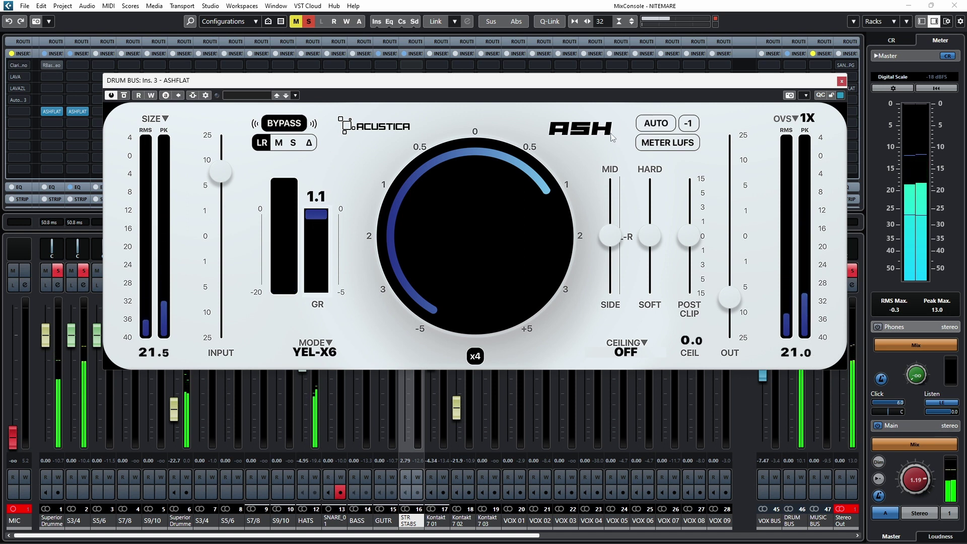
click(290, 126)
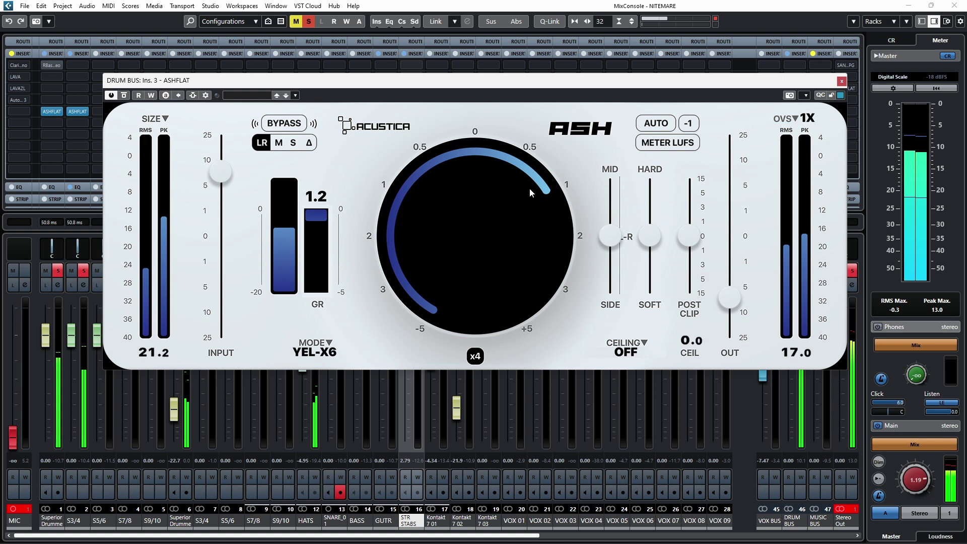
drag(530, 188, 583, 133)
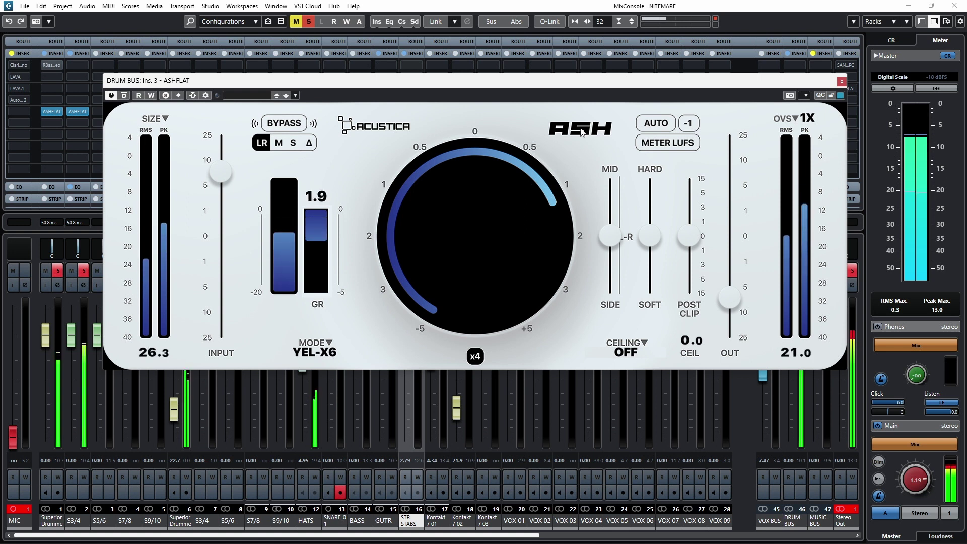
- Set the DRUM BUS ASHFLAT ceiling to Transparent Limiter Lim 2X, with output at about -10 and post clip at about 2
click(644, 345)
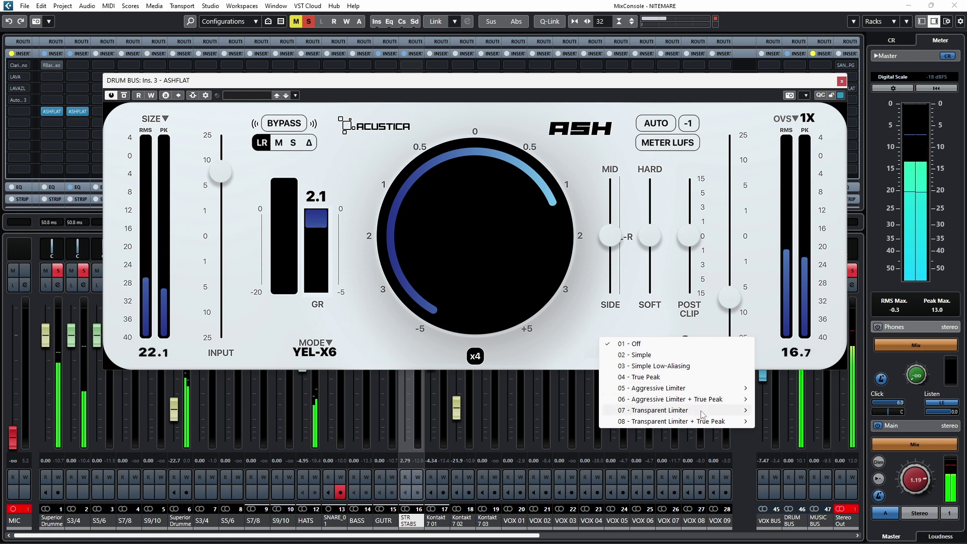
mouse_move(701, 411)
mouse_move(737, 425)
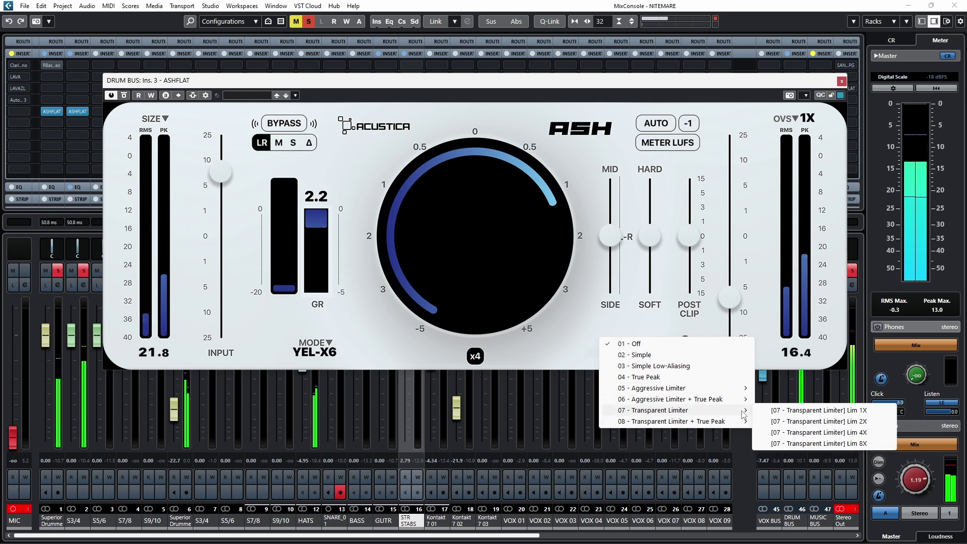
click(821, 422)
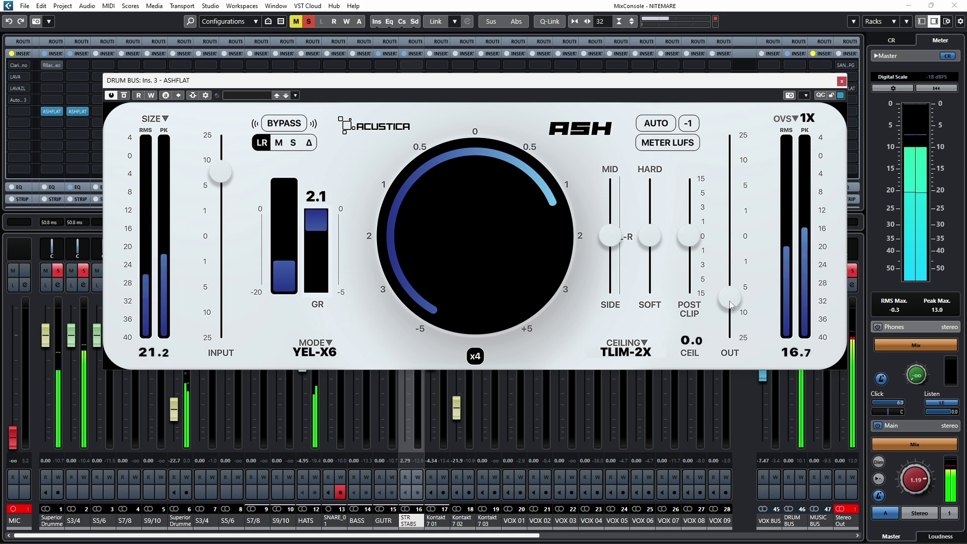
drag(729, 303, 723, 315)
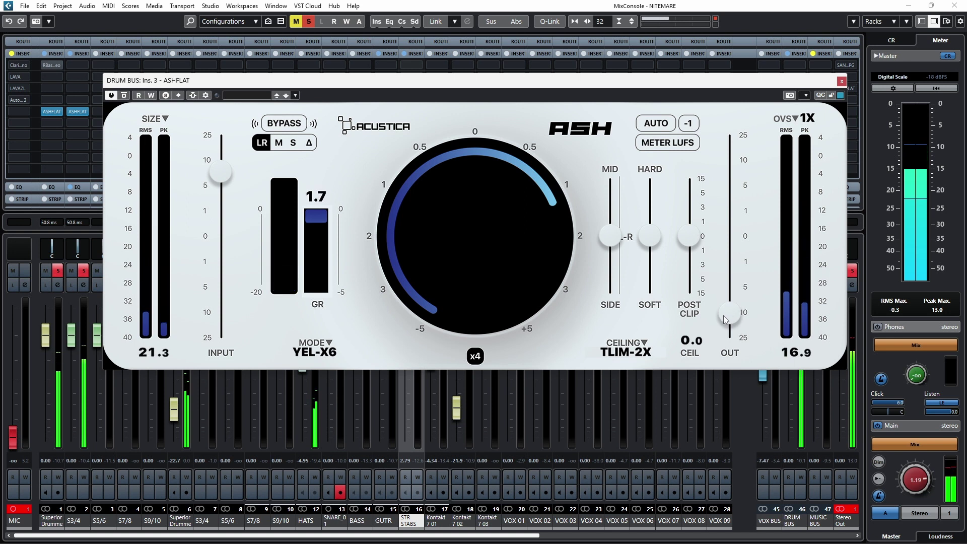
drag(693, 241, 694, 227)
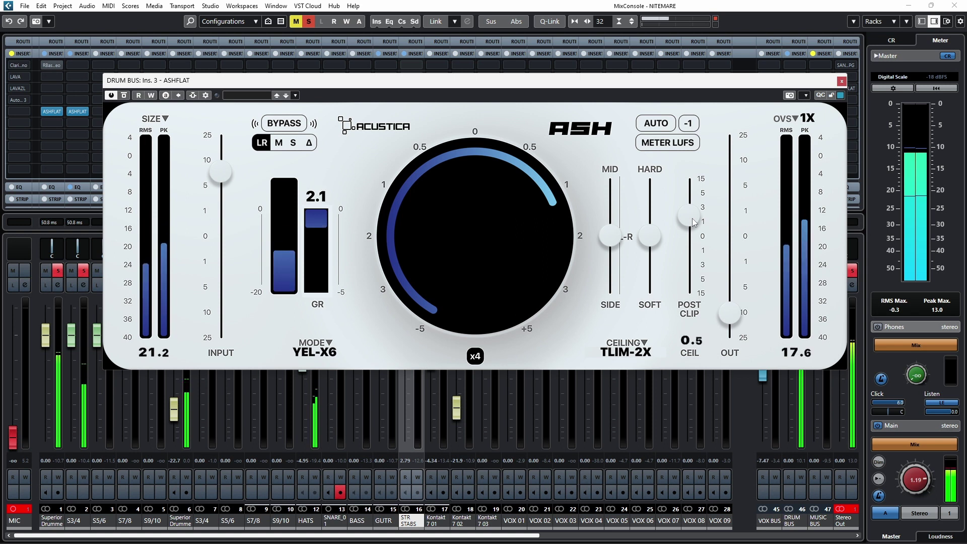
- Compare the limited DRUM BUS with ASHFLAT bypassed and active, lowering the plugin's output slightly further below -10
click(281, 125)
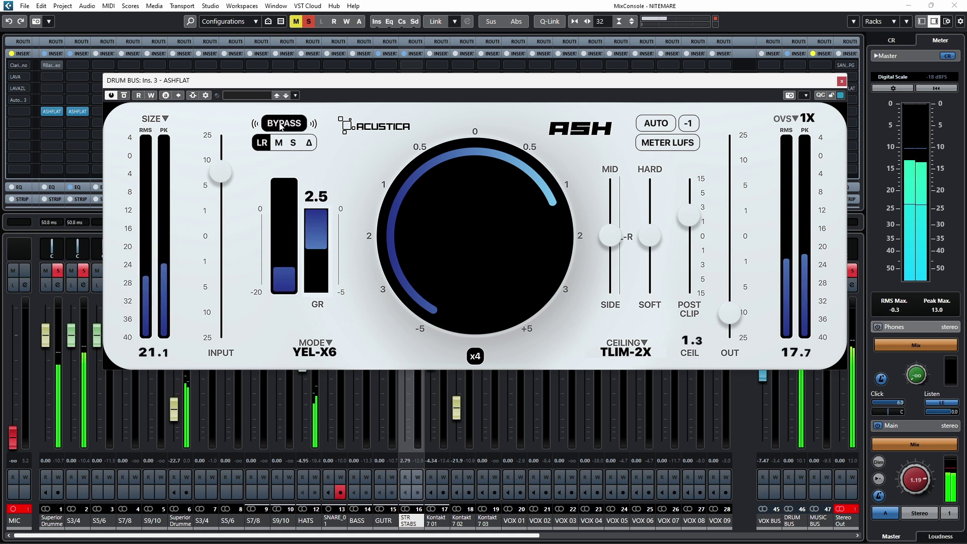
click(282, 125)
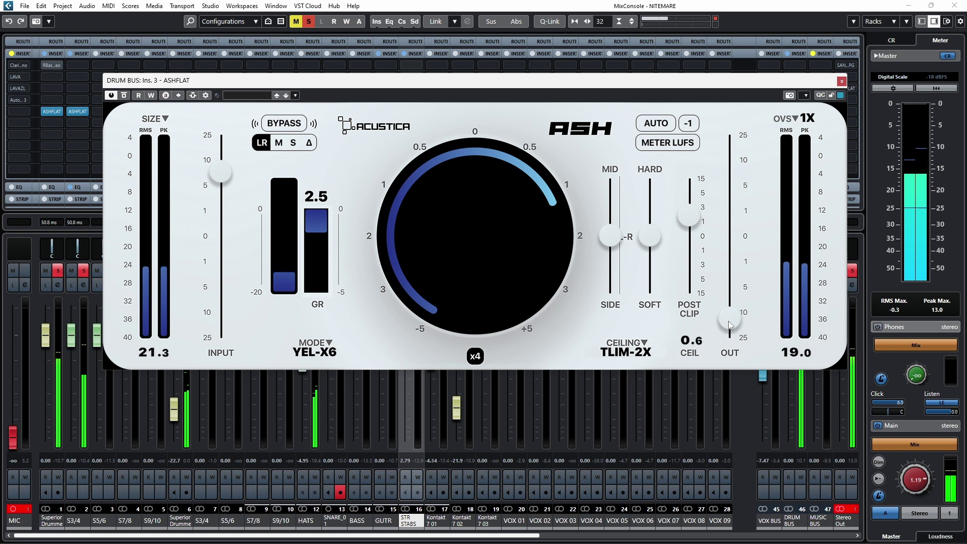
click(282, 125)
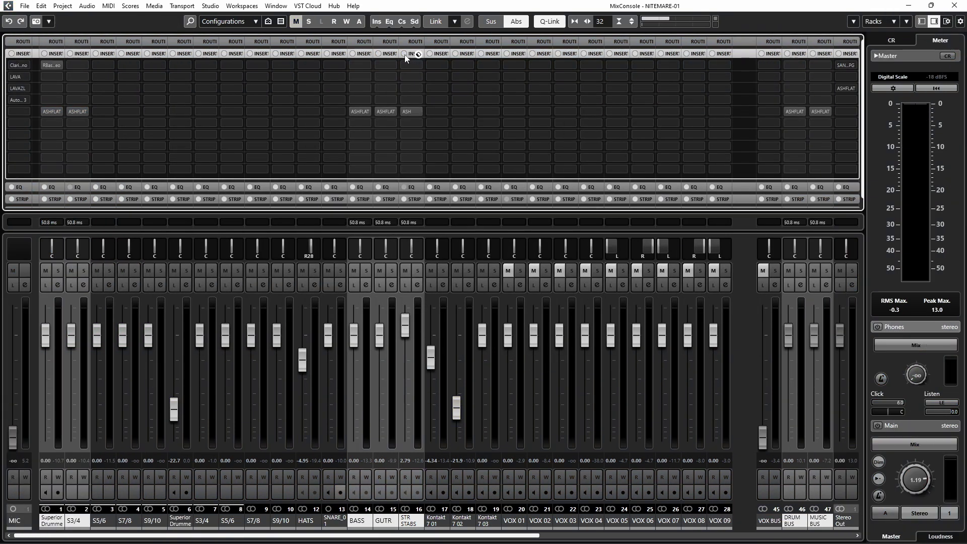
- Play the NITEMARE-01 mix with the master meter on the K-14 Scale and bypass the linked channels' inserts
key(space)
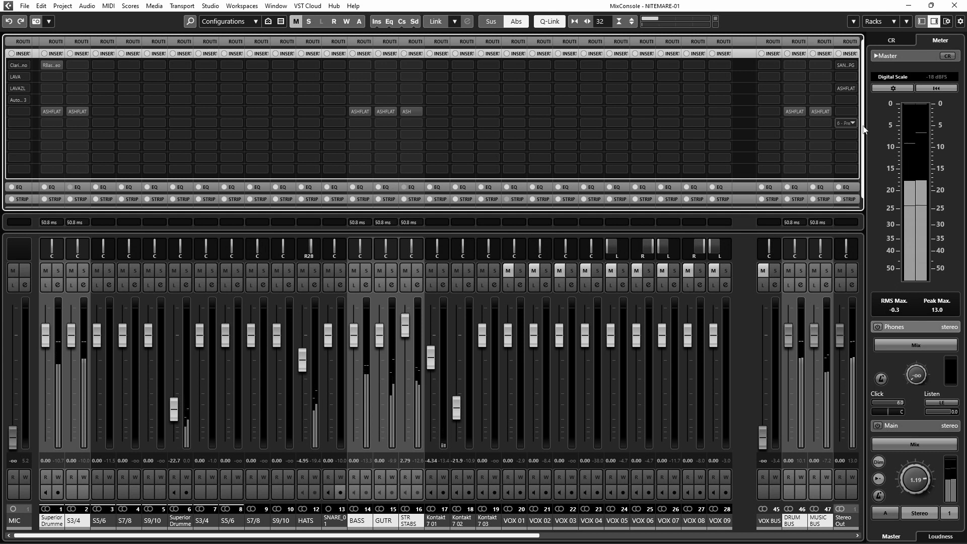
click(900, 80)
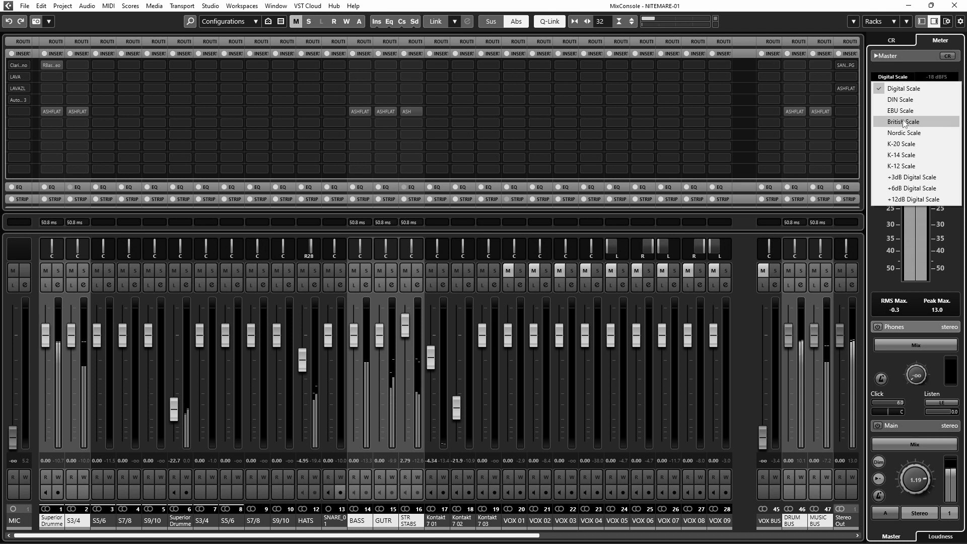
click(906, 155)
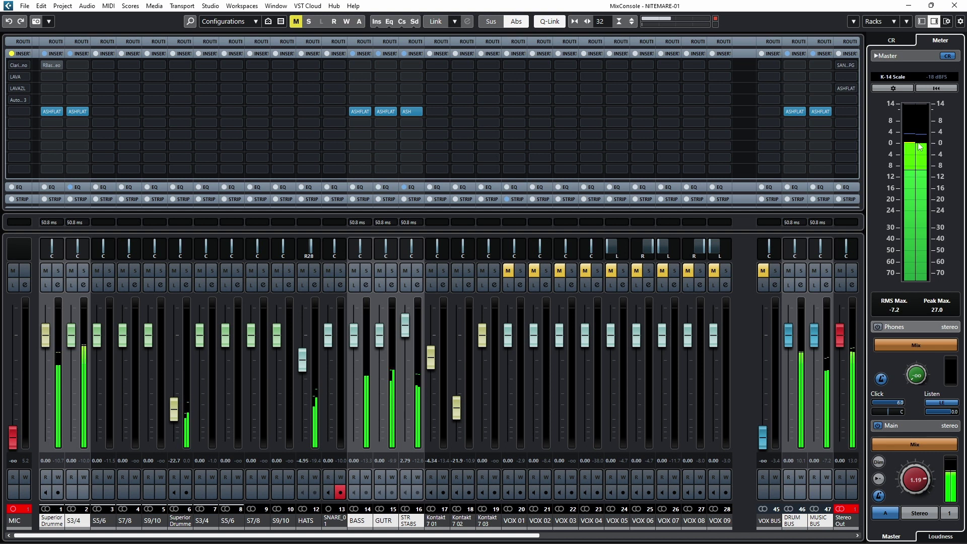
click(405, 54)
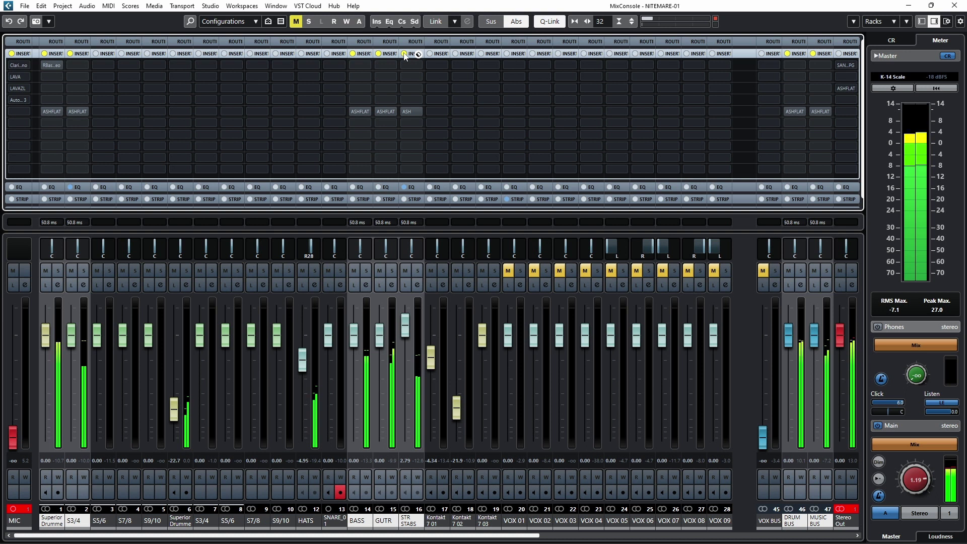
- Open the Stereo Out ASHFLAT during playback, turn AUTO off, raise its output to about -10 and the large dial to about 0.3
click(846, 89)
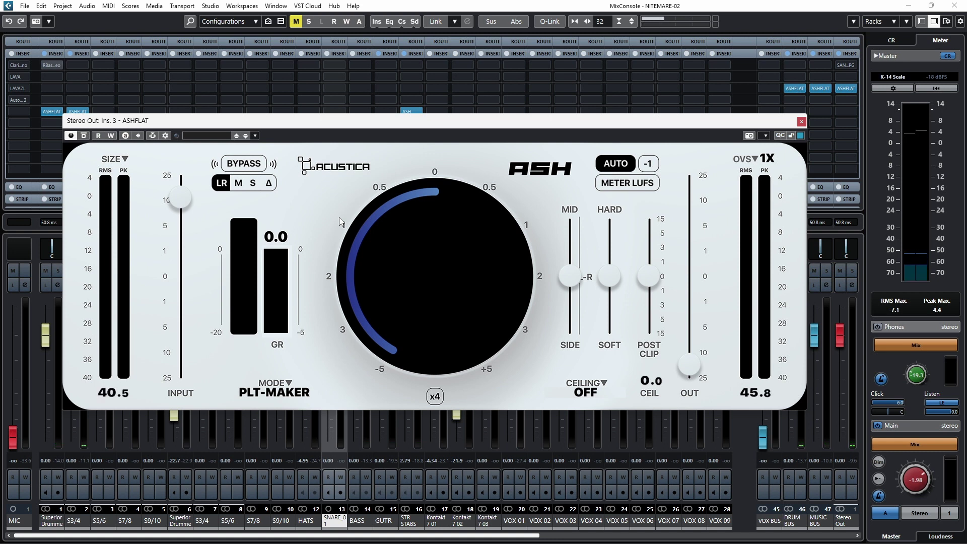
key(space)
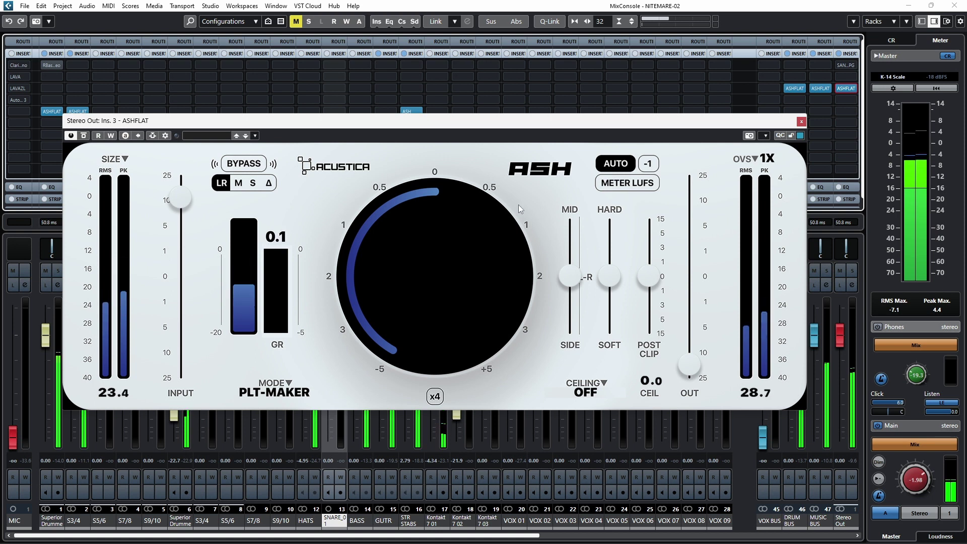
click(615, 166)
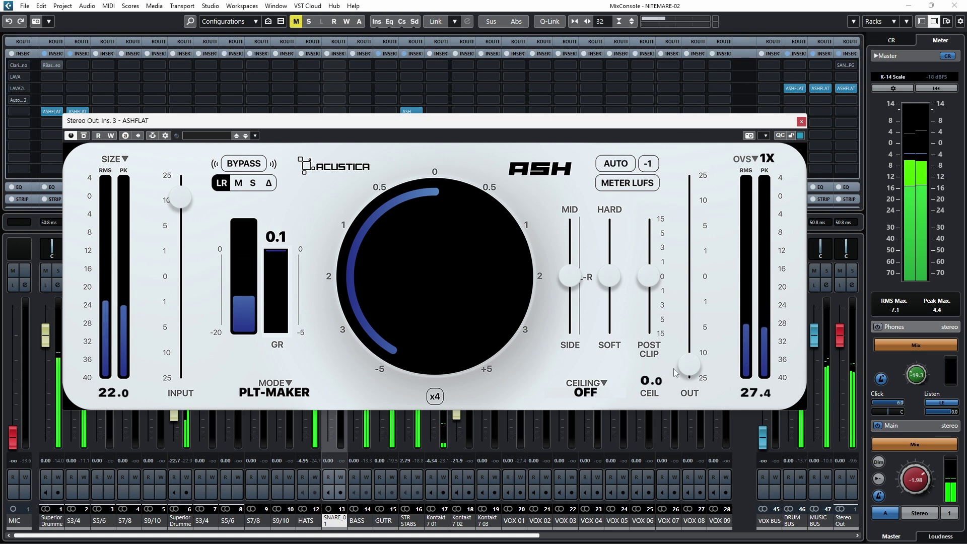
drag(693, 364, 694, 360)
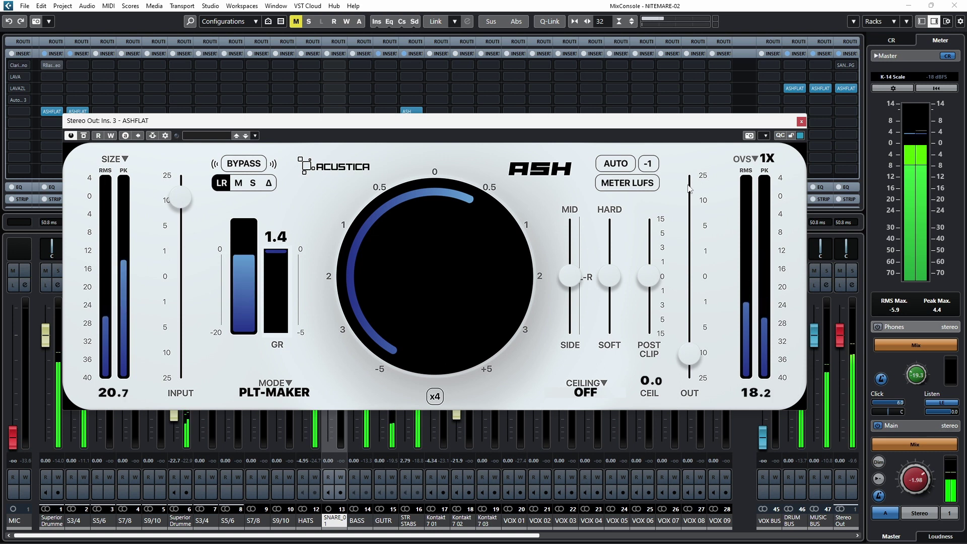
- Close the Stereo Out ASHFLAT and reset the master meter's maximum values
click(801, 121)
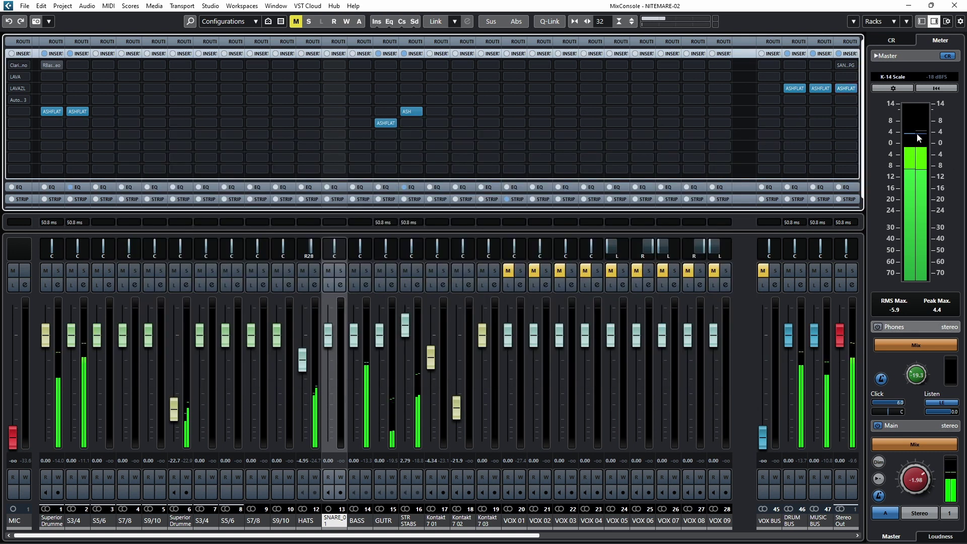
click(937, 309)
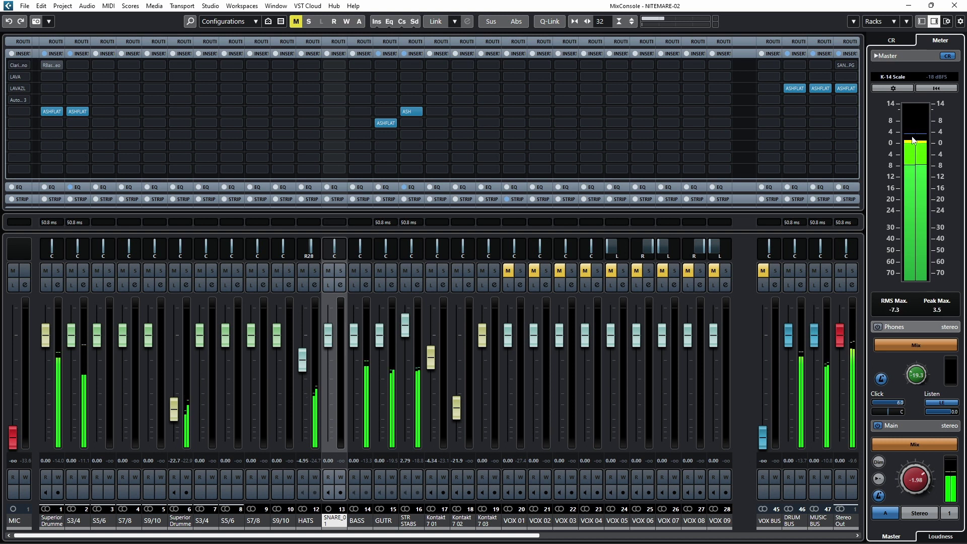
- Open the Stereo Out ASHFLAT and compare its bypassed and active sound with AUTO on, finishing with AUTO off
click(848, 88)
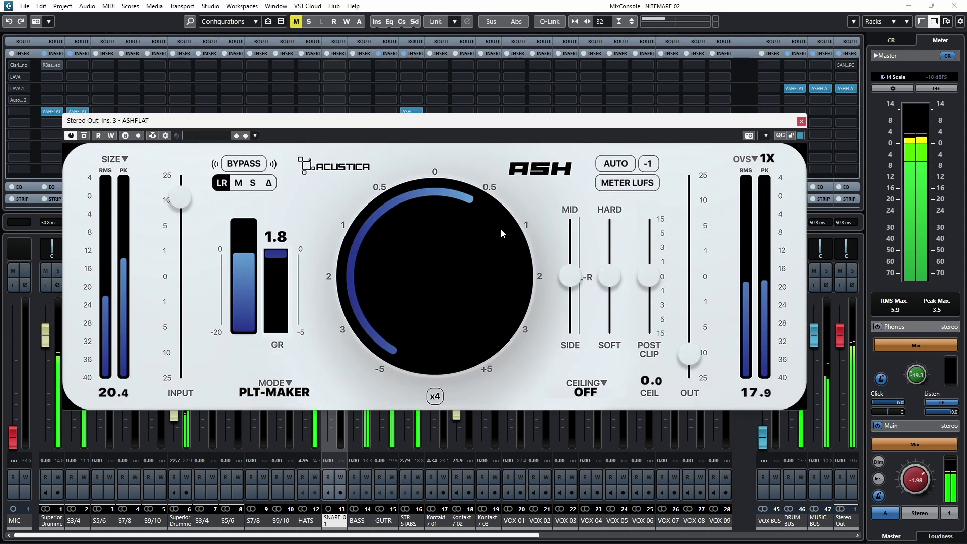
click(620, 164)
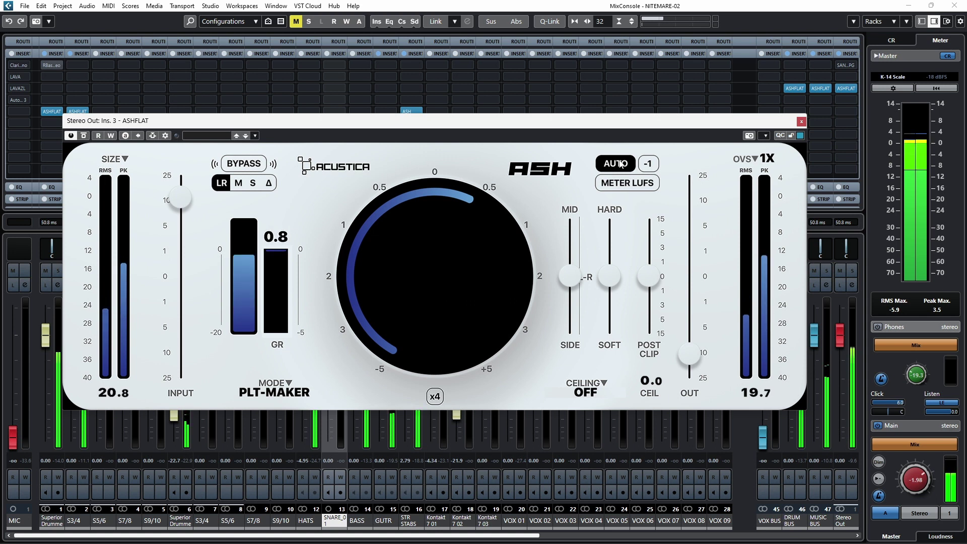
click(246, 167)
click(245, 165)
click(616, 163)
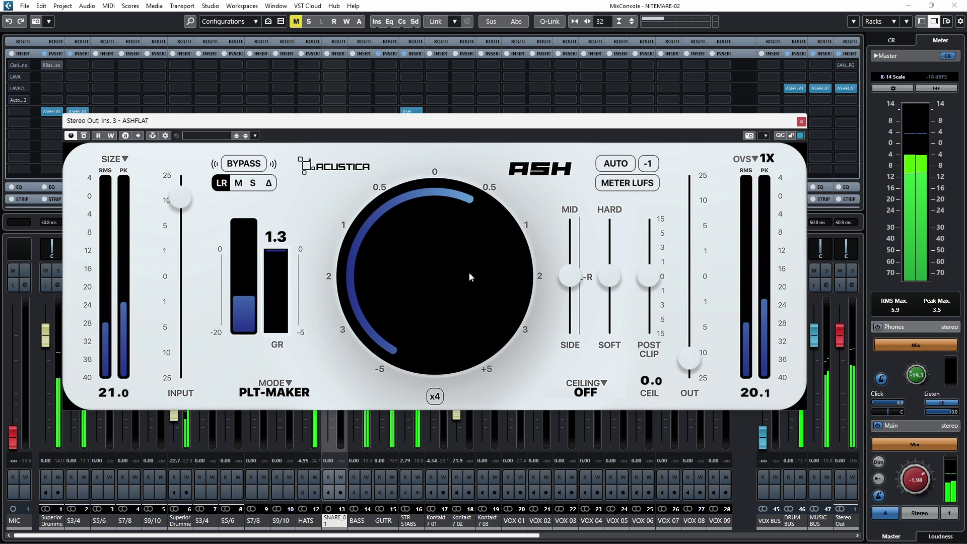
- Level-match the Stereo Out ASHFLAT against its bypassed sound by setting the output slightly below -10
click(244, 165)
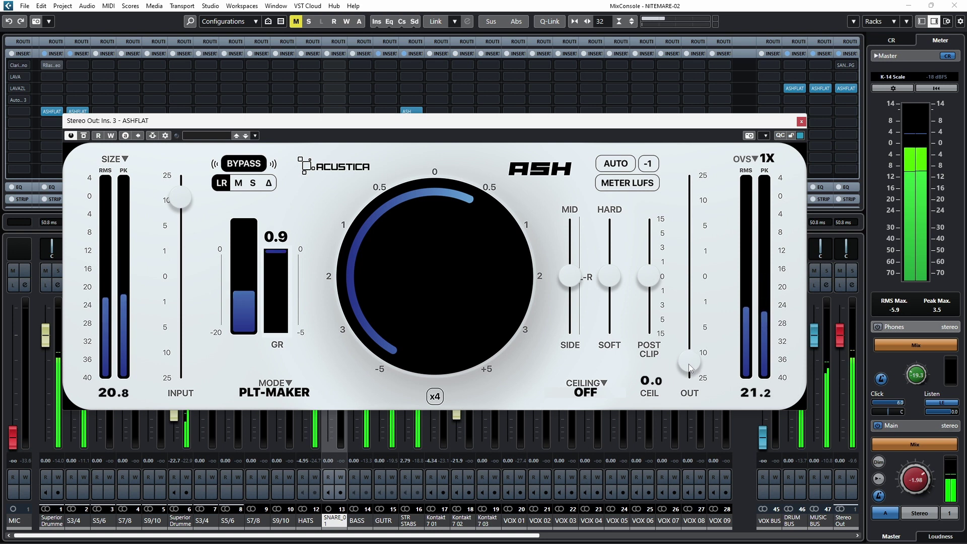
click(261, 167)
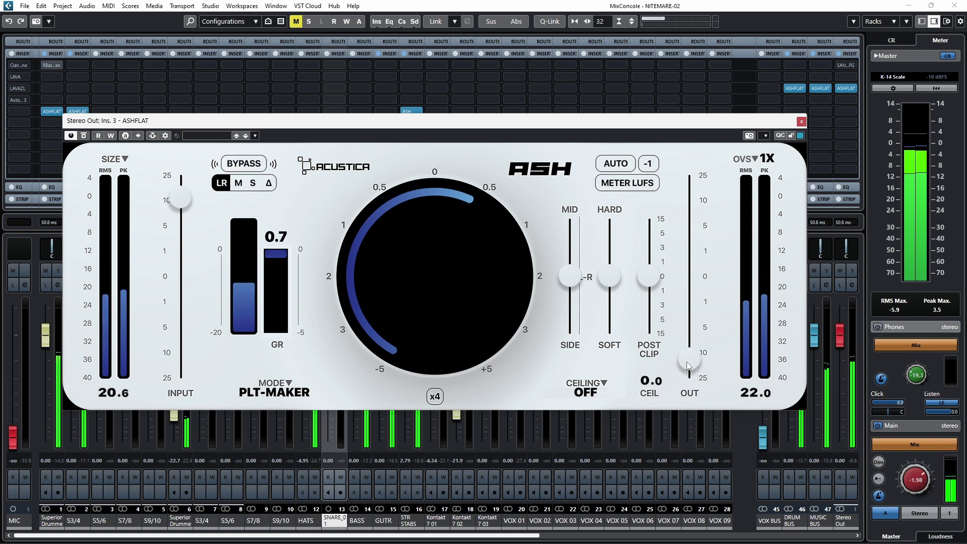
click(258, 166)
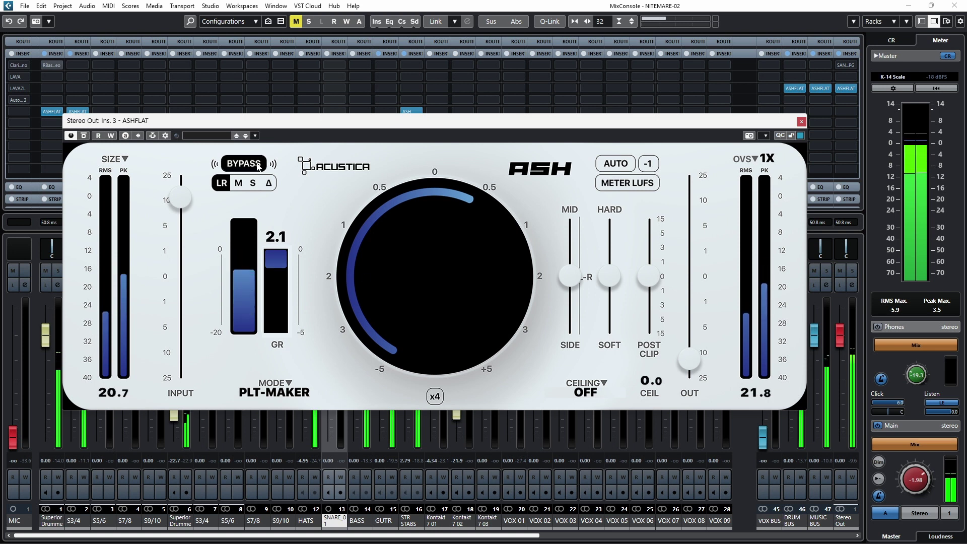
click(258, 167)
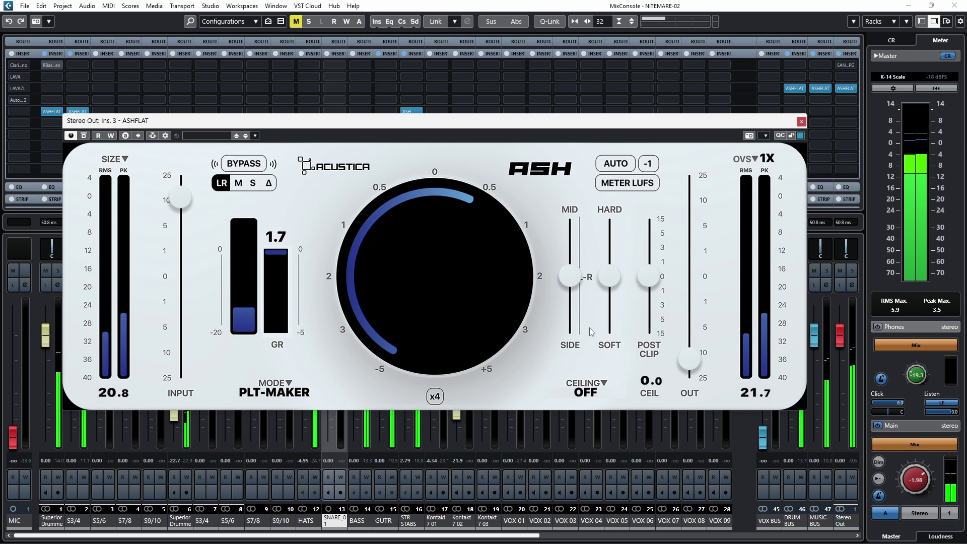
drag(691, 362, 690, 359)
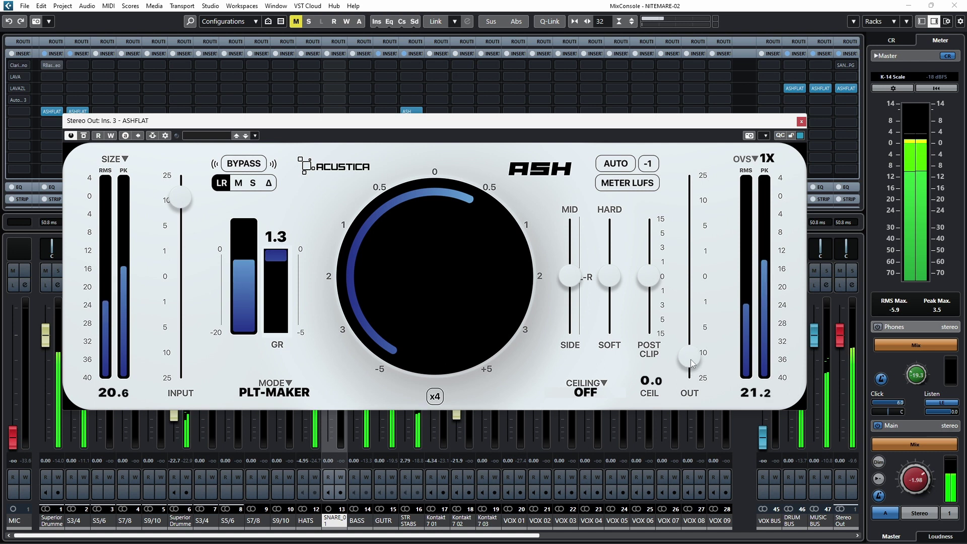
click(256, 166)
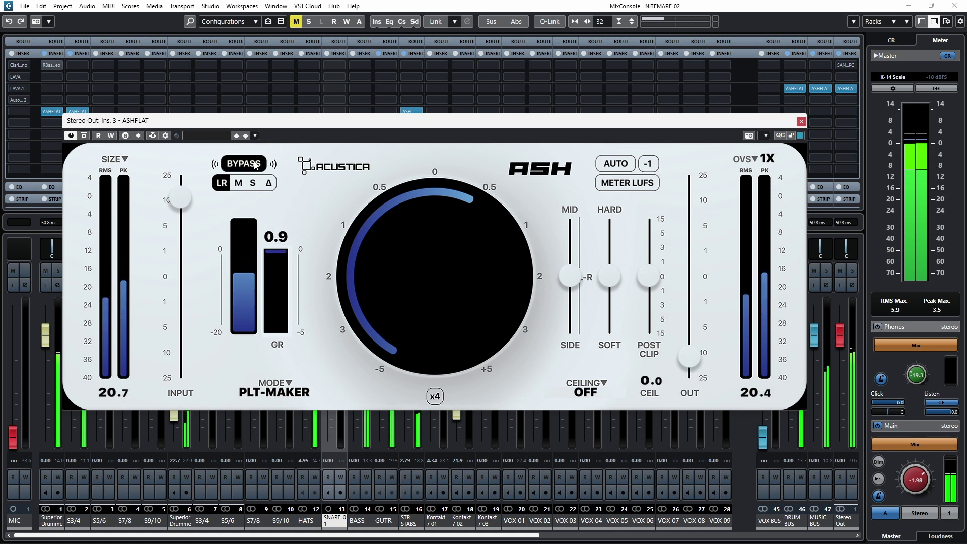
click(256, 166)
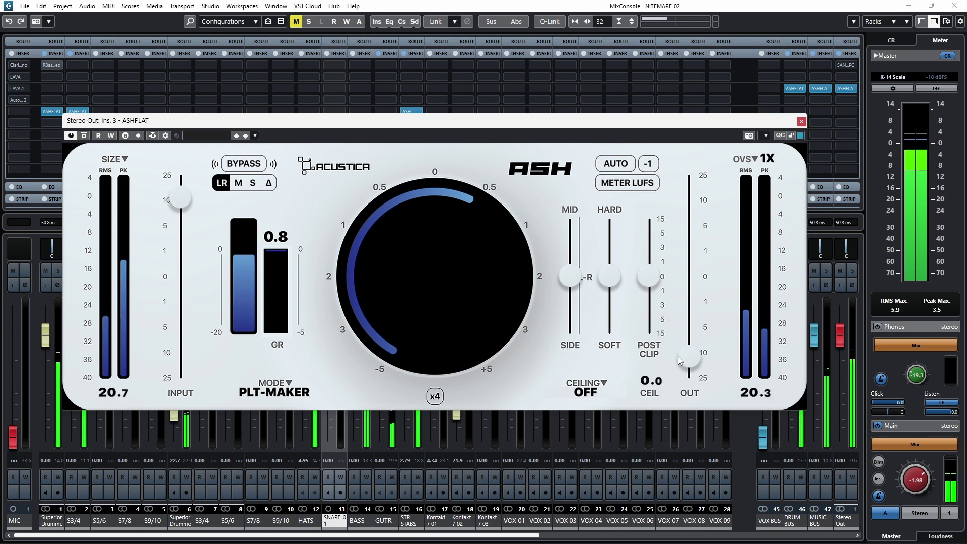
- Set the Stereo Out ASHFLAT ceiling to Transparent Limiter Lim 4X and raise POST CLIP to about 1.5
click(604, 387)
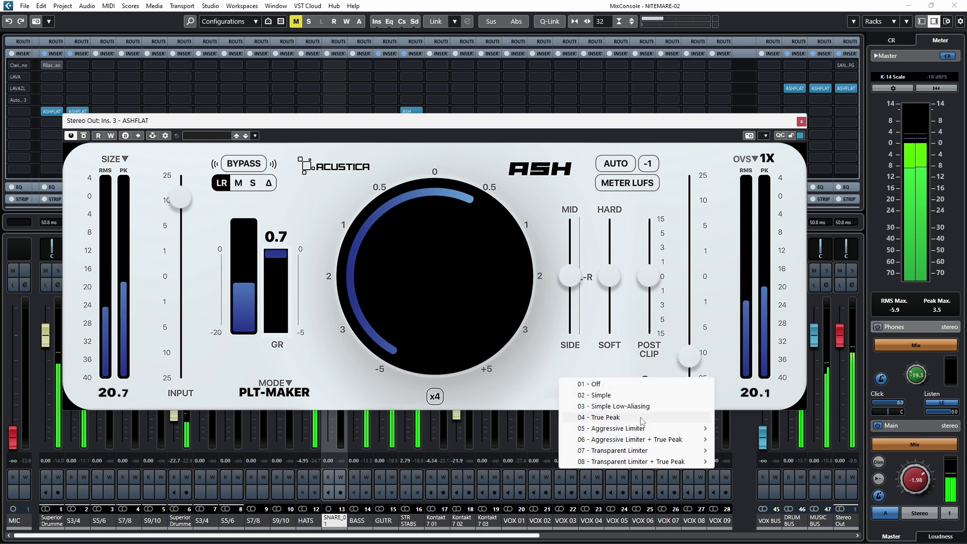
mouse_move(688, 452)
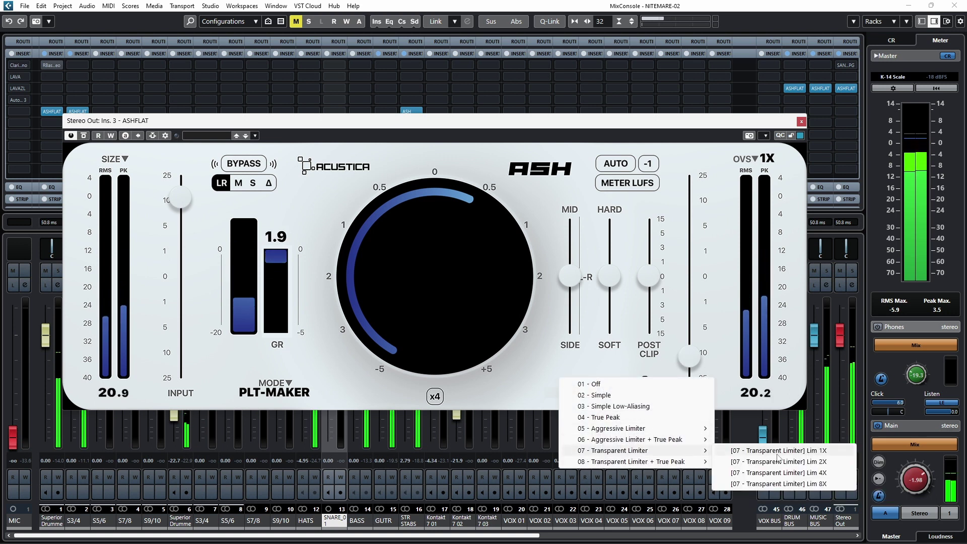
click(802, 473)
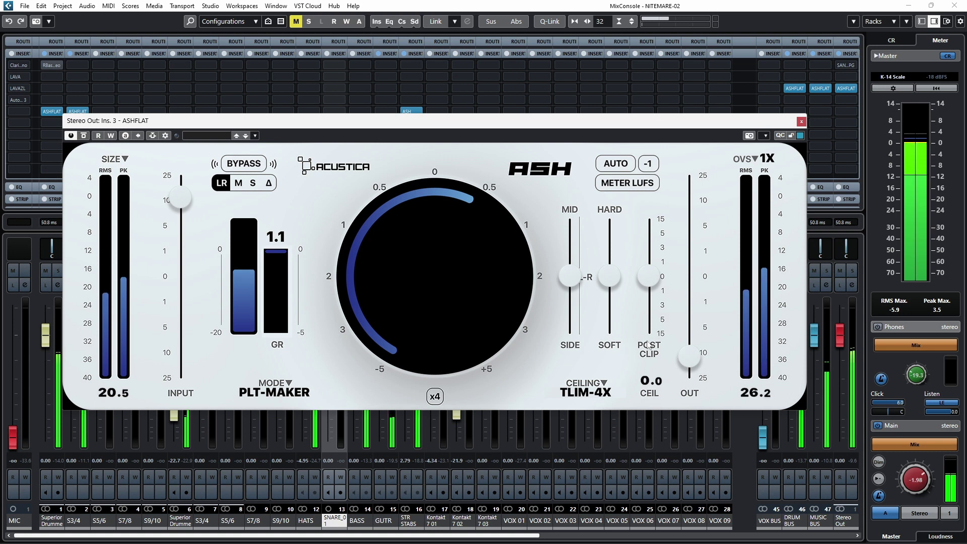
drag(650, 280, 649, 261)
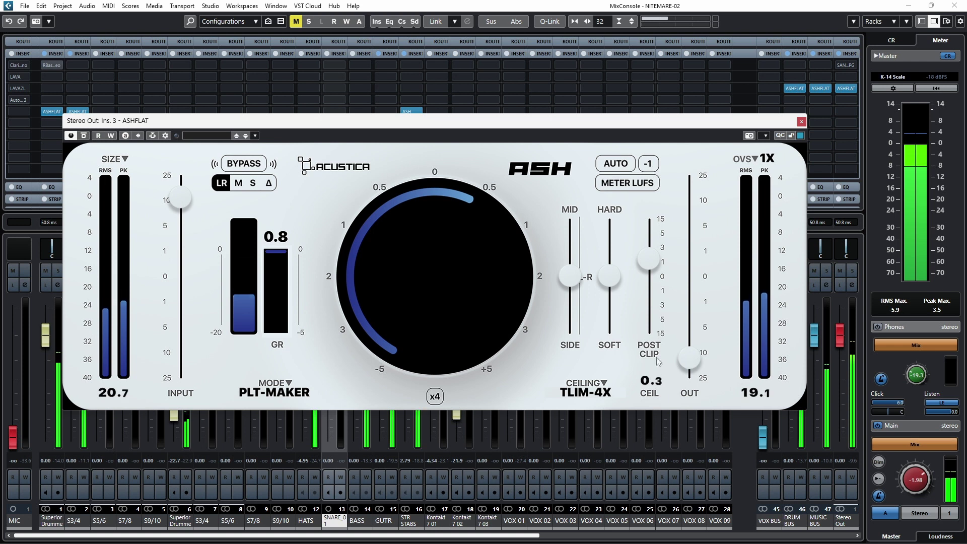
- Compare the limited Stereo Out mix with ASHFLAT bypassed and active, using both the host bypass and the plugin's own BYPASS
click(84, 136)
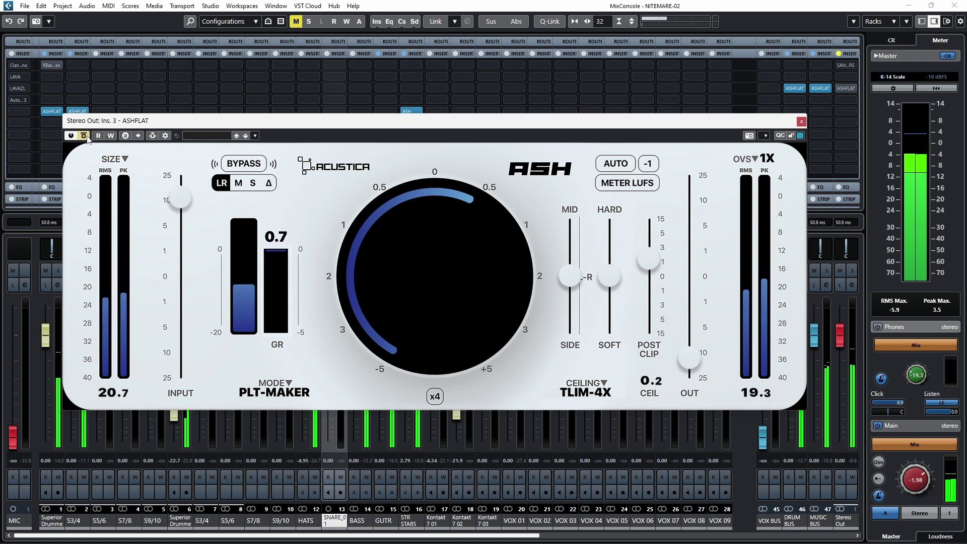
click(84, 136)
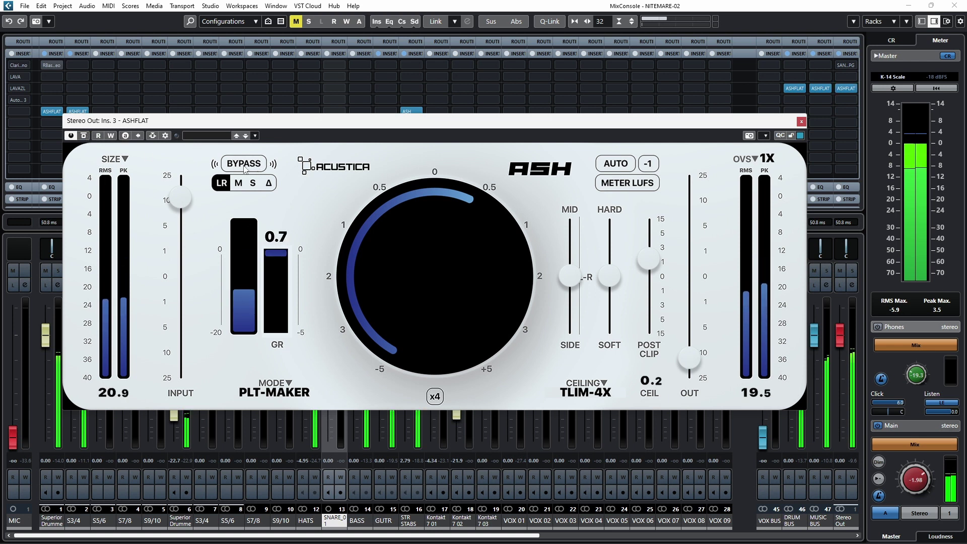
click(241, 164)
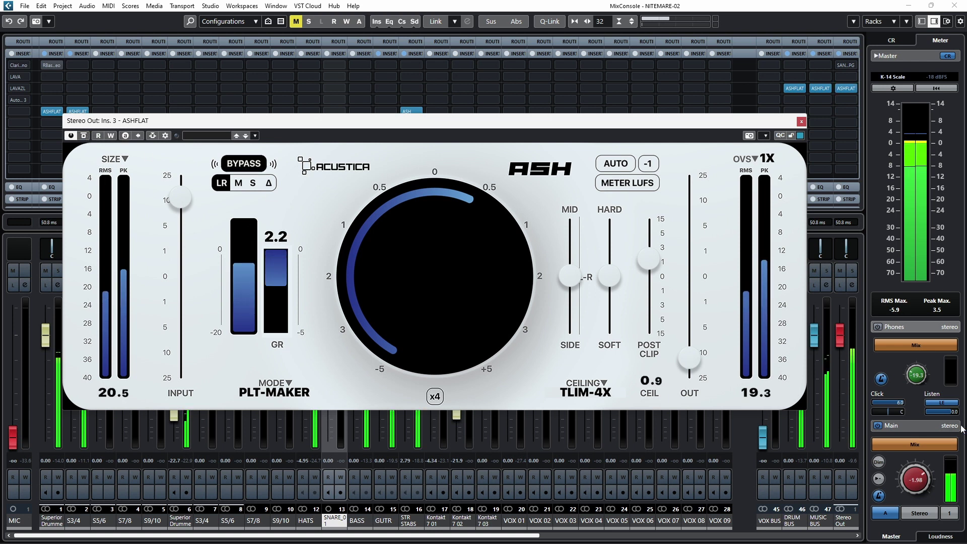
click(244, 164)
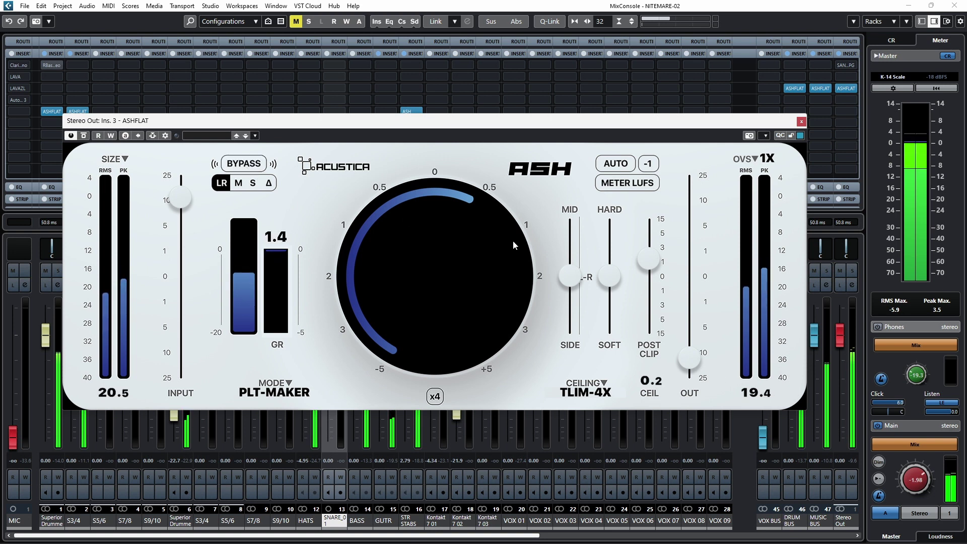
- Turn on the -1 option in the Stereo Out ASHFLAT and change the master meter to Digital Scale
click(647, 166)
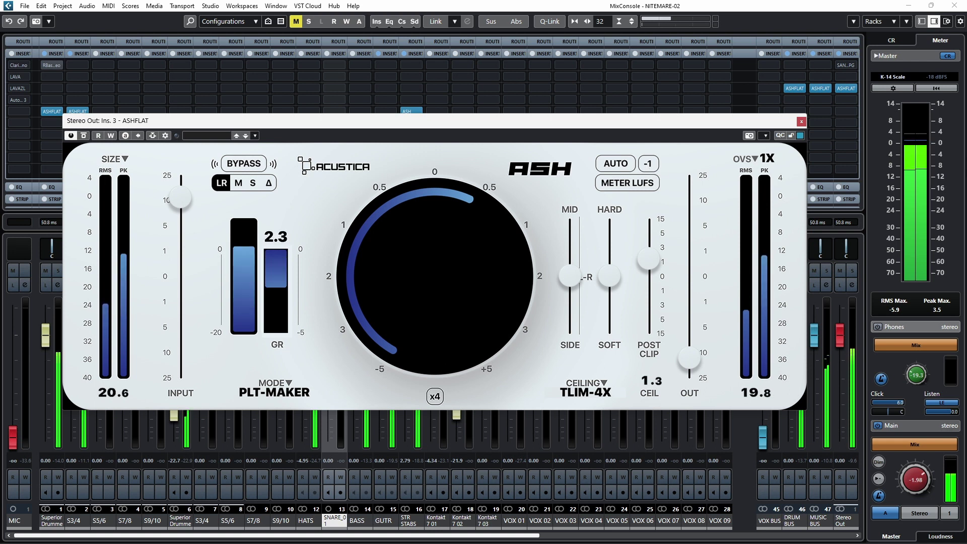
click(648, 164)
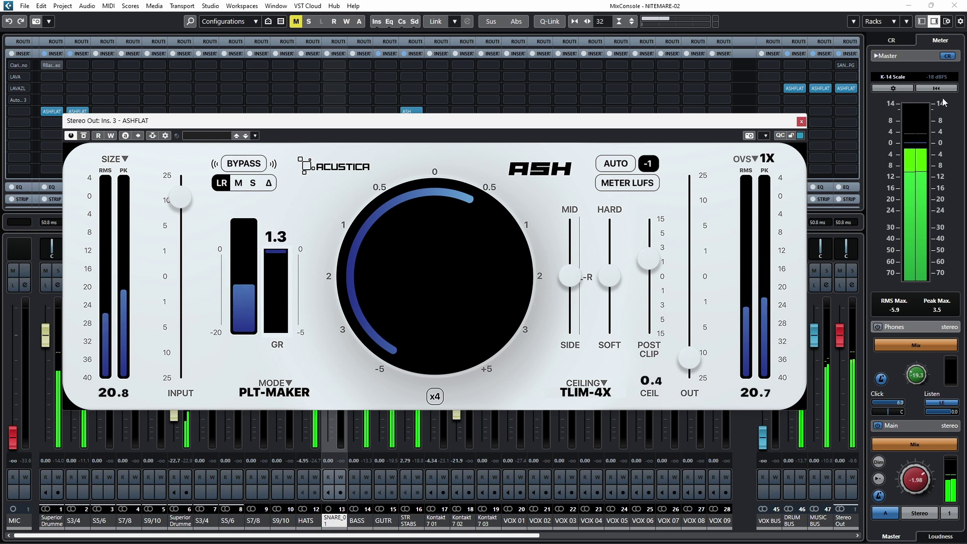
click(899, 77)
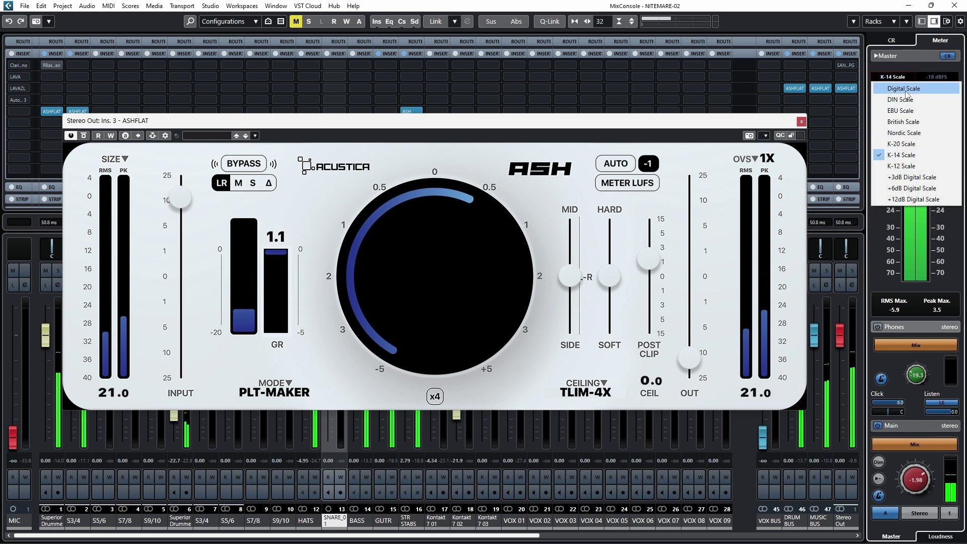
click(904, 90)
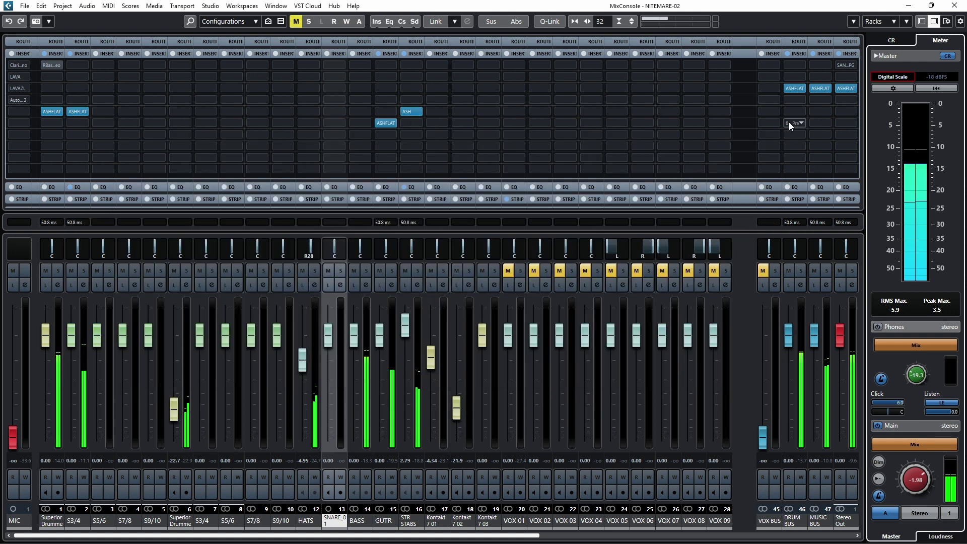
- Select the channels and buses carrying ASH and ASHFLAT, including Stereo Out, and link them with Q-Link
click(800, 121)
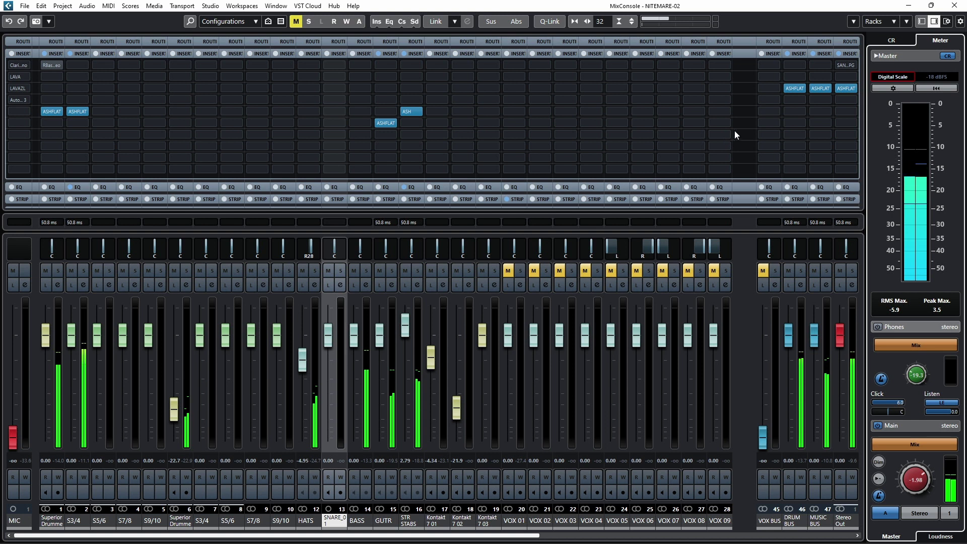
click(892, 77)
click(849, 520)
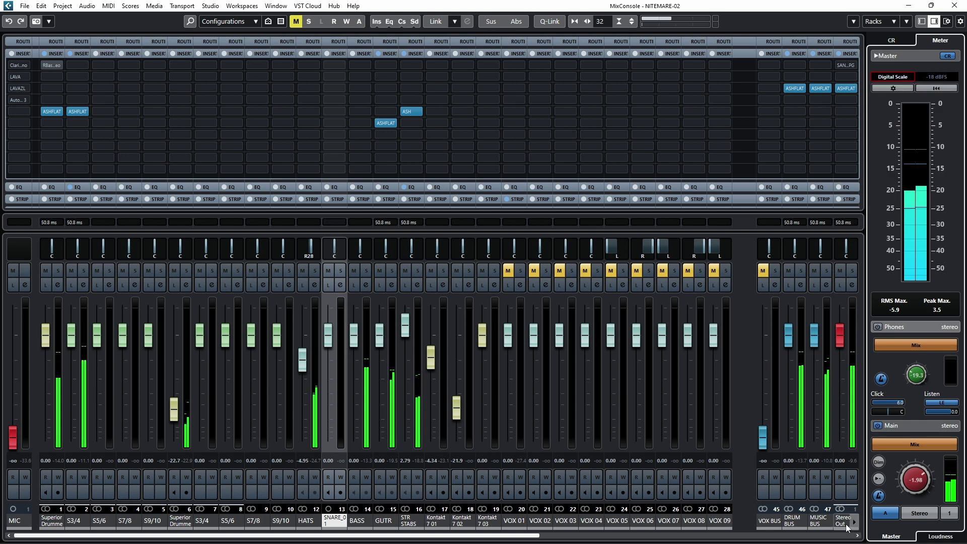
click(840, 522)
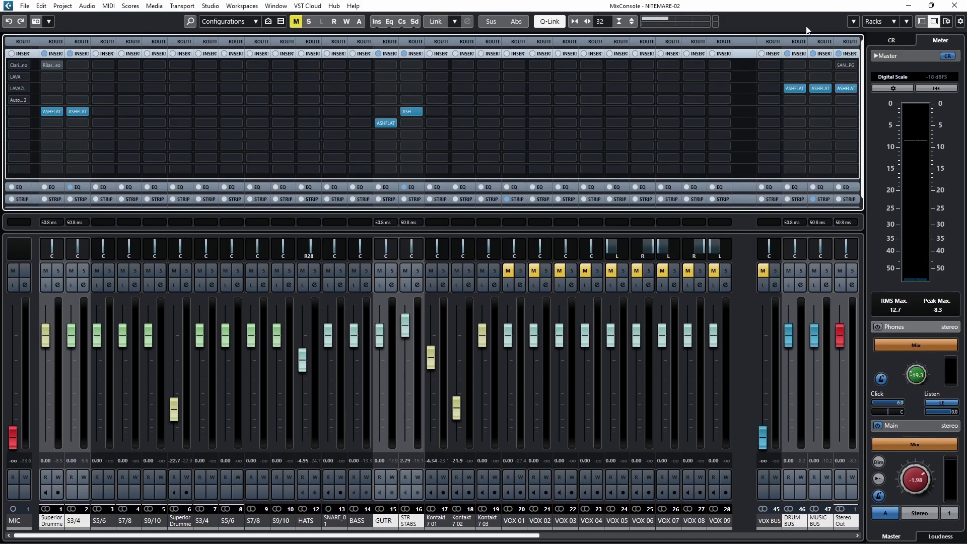
- Play the mix and compare it with the linked channels' inserts bypassed and active
key(space)
alt+click(839, 53)
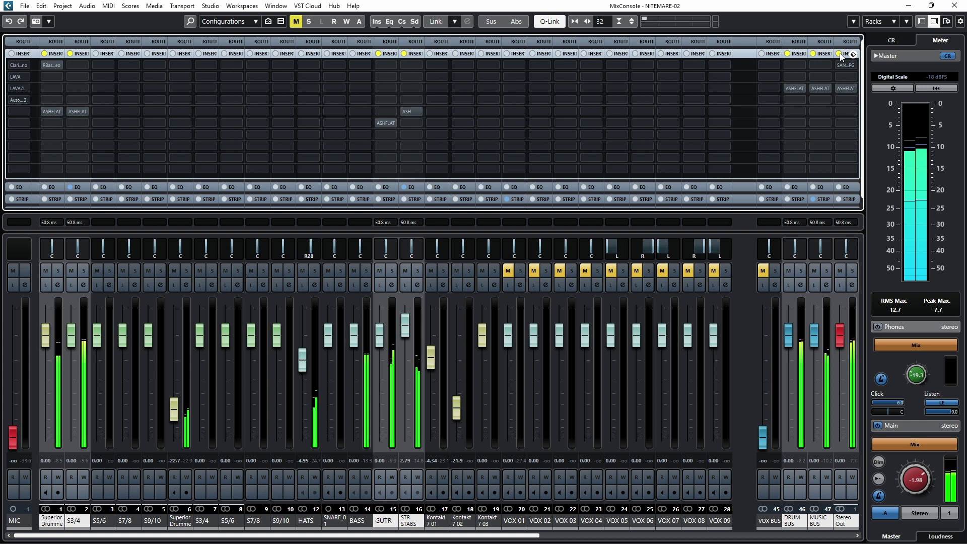
click(839, 54)
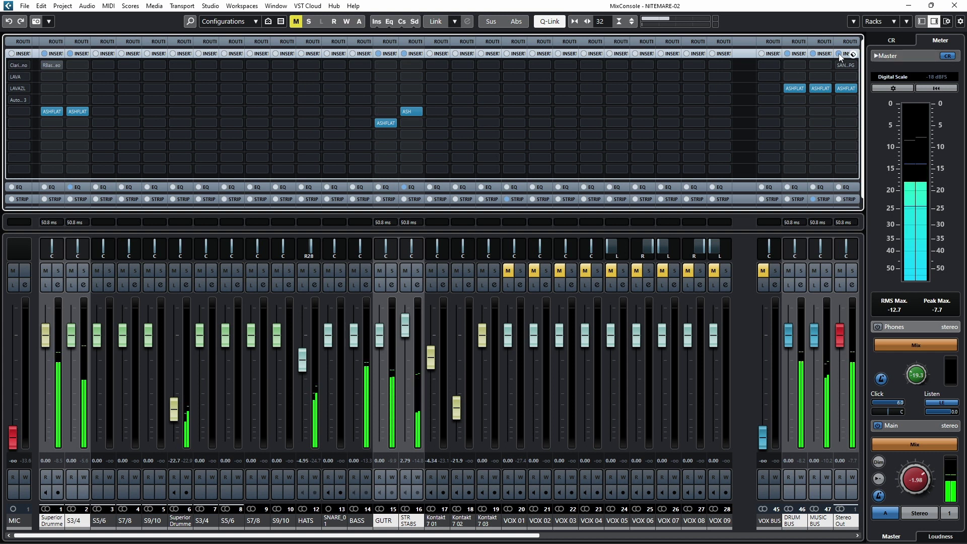
- Bypass the channel strips on the linked channels during playback
scroll(806, 160, down, 1)
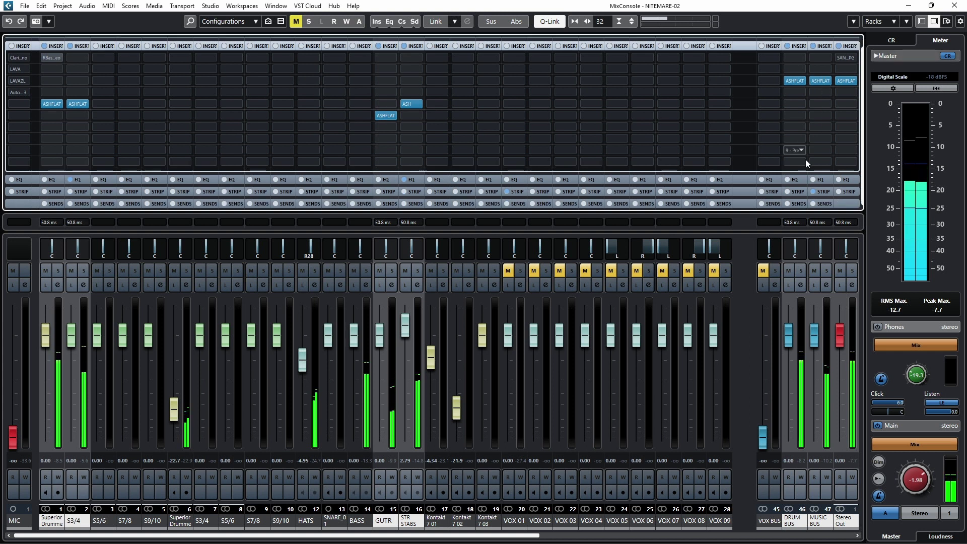
click(813, 192)
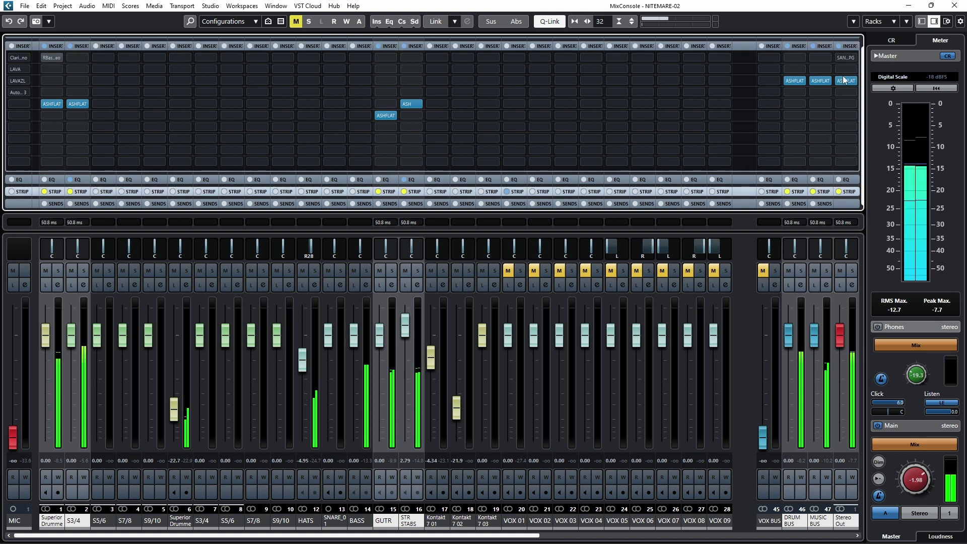